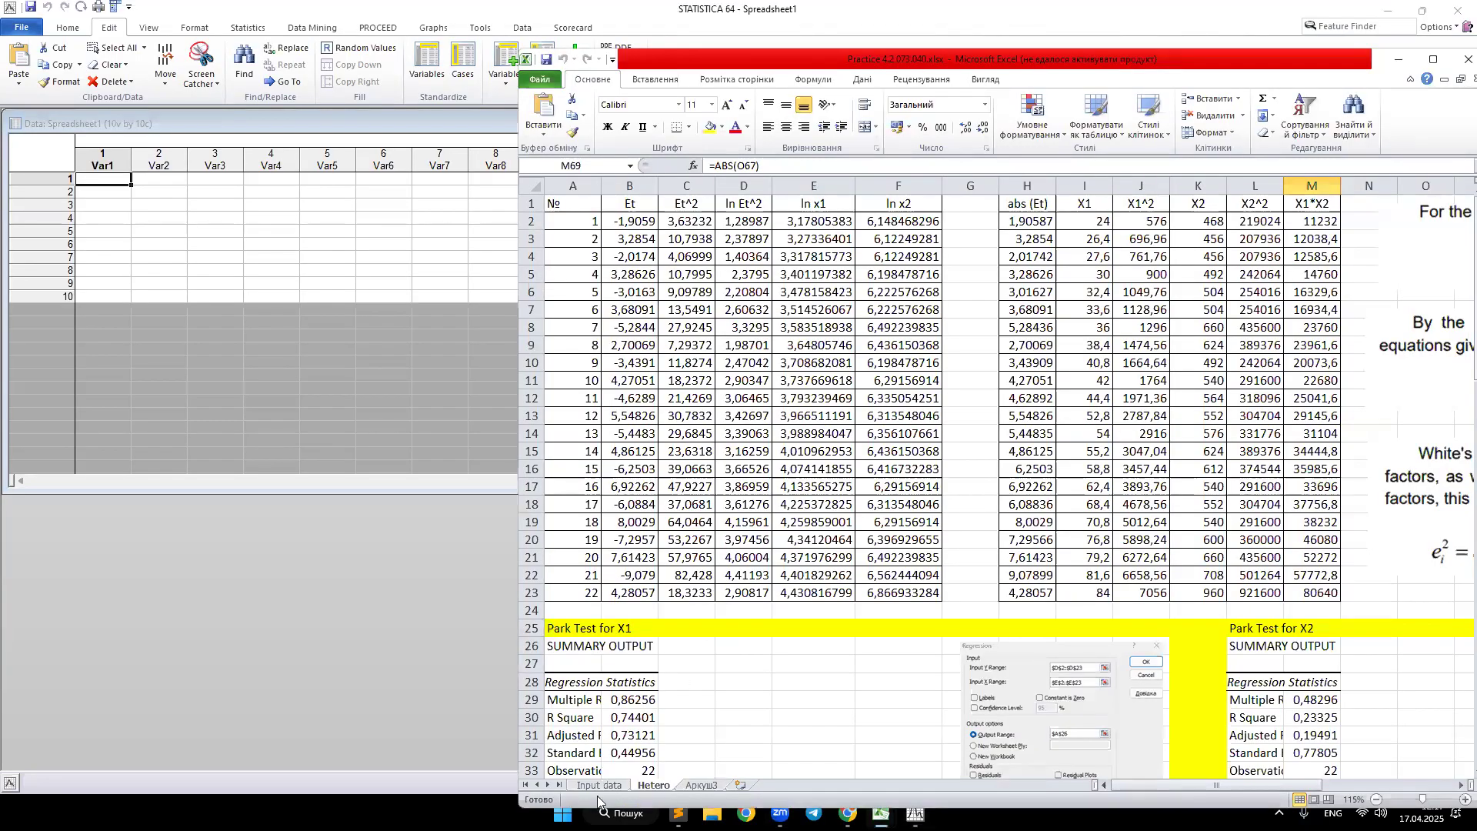
# Step: Copy the №, X1, X2 and Y data table from the Excel workbook into the empty Statistica spreadsheet
pyautogui.click(600, 785)
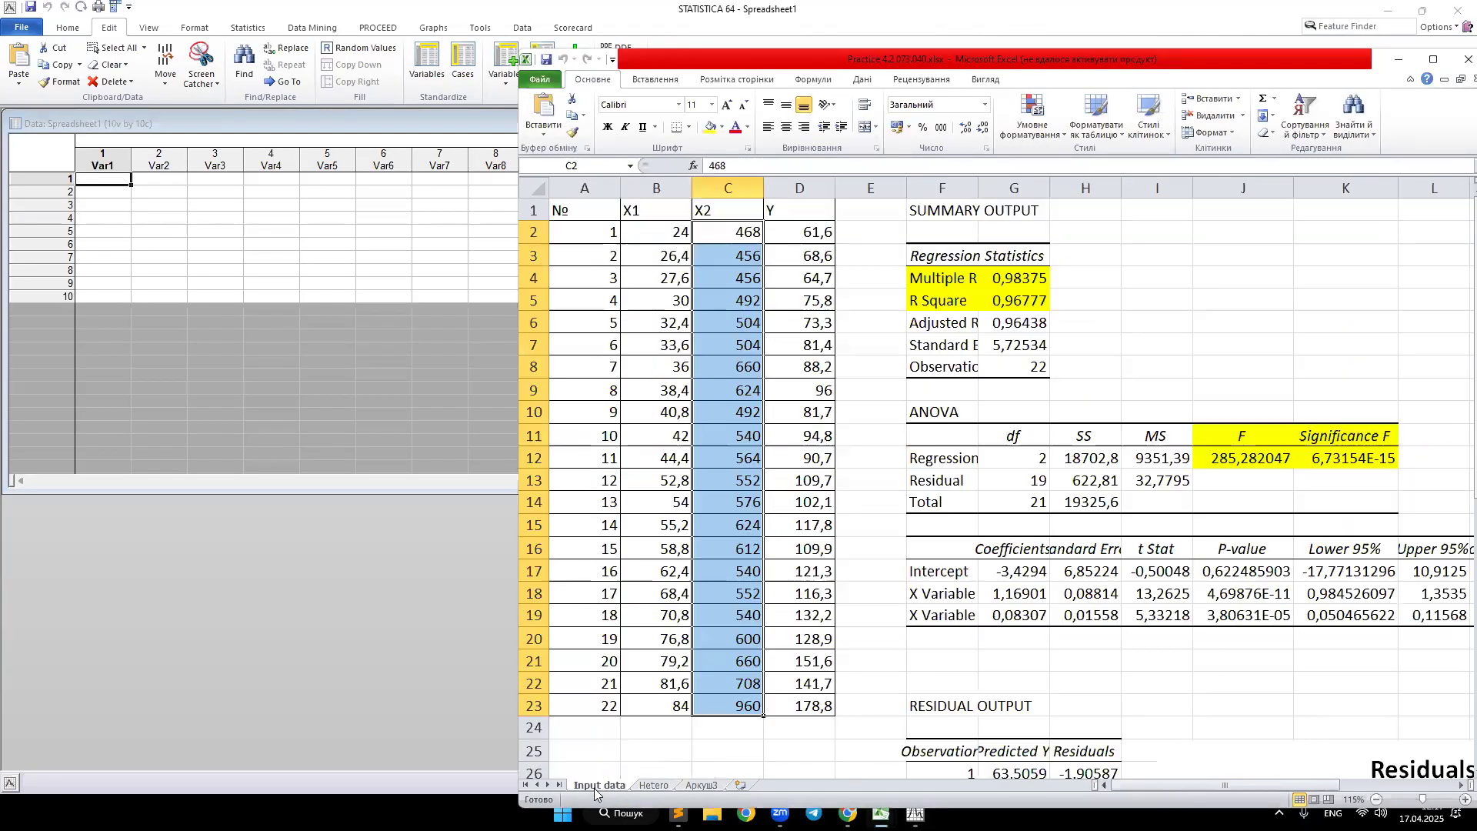
pyautogui.moveTo(809, 705); pyautogui.dragTo(581, 234)
pyautogui.hotkey('ctrl', 'c')
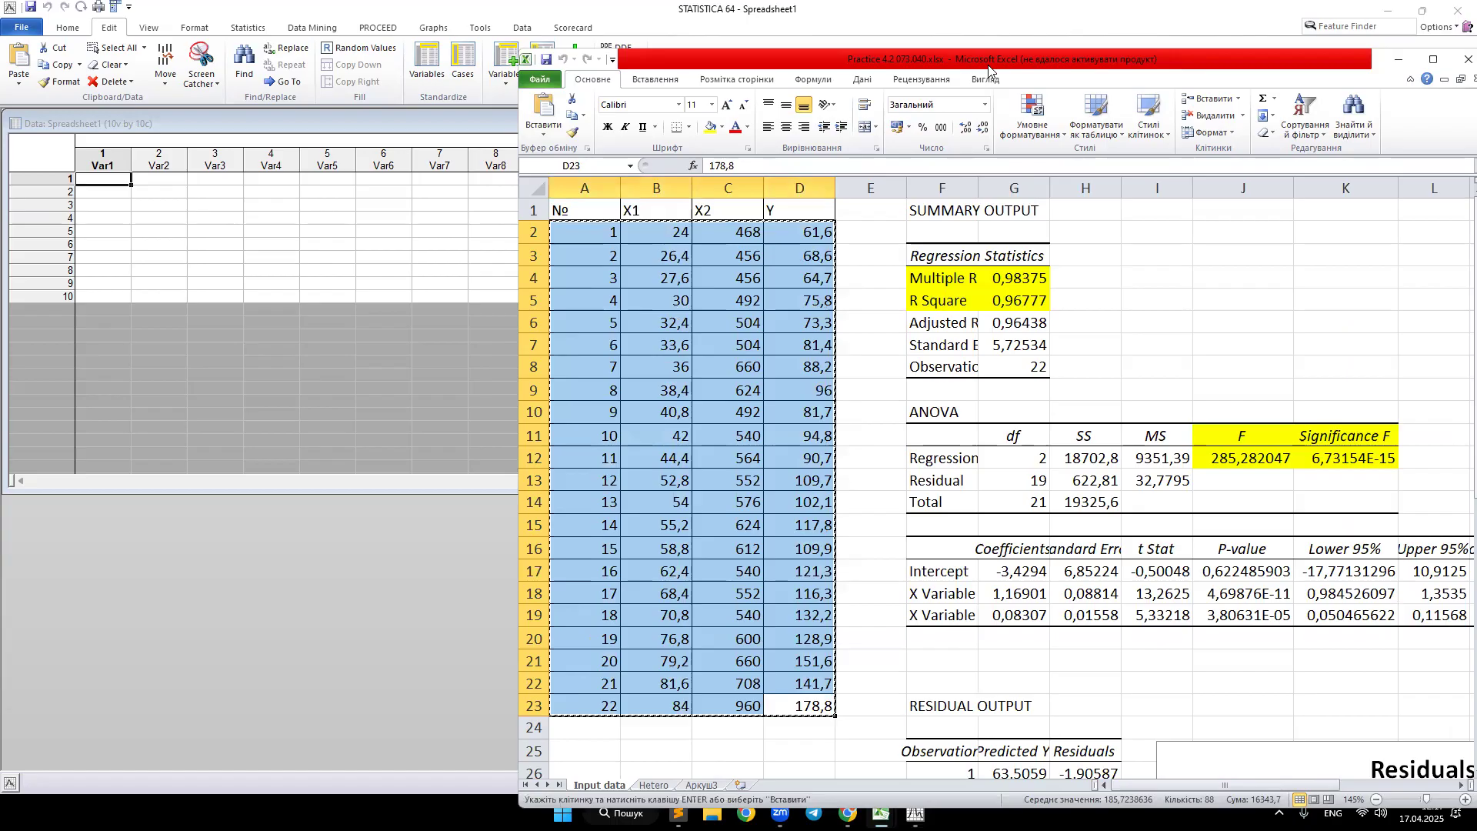
pyautogui.hotkey('alt', 'Tab')
pyautogui.click(105, 177)
pyautogui.hotkey('ctrl', 'v')
# Step: Rename the first variable as Number
pyautogui.click(105, 158)
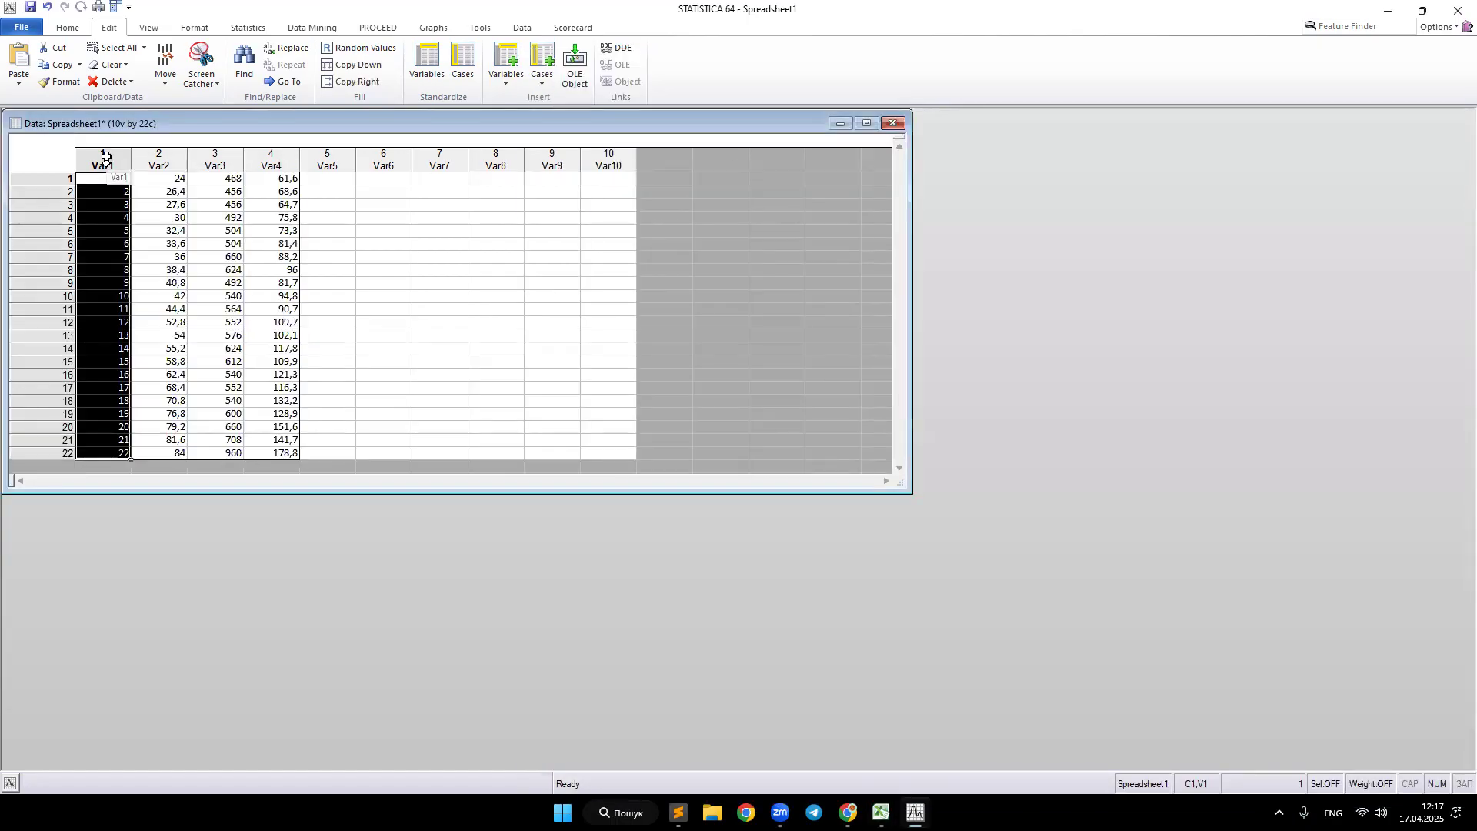
pyautogui.doubleClick(105, 157)
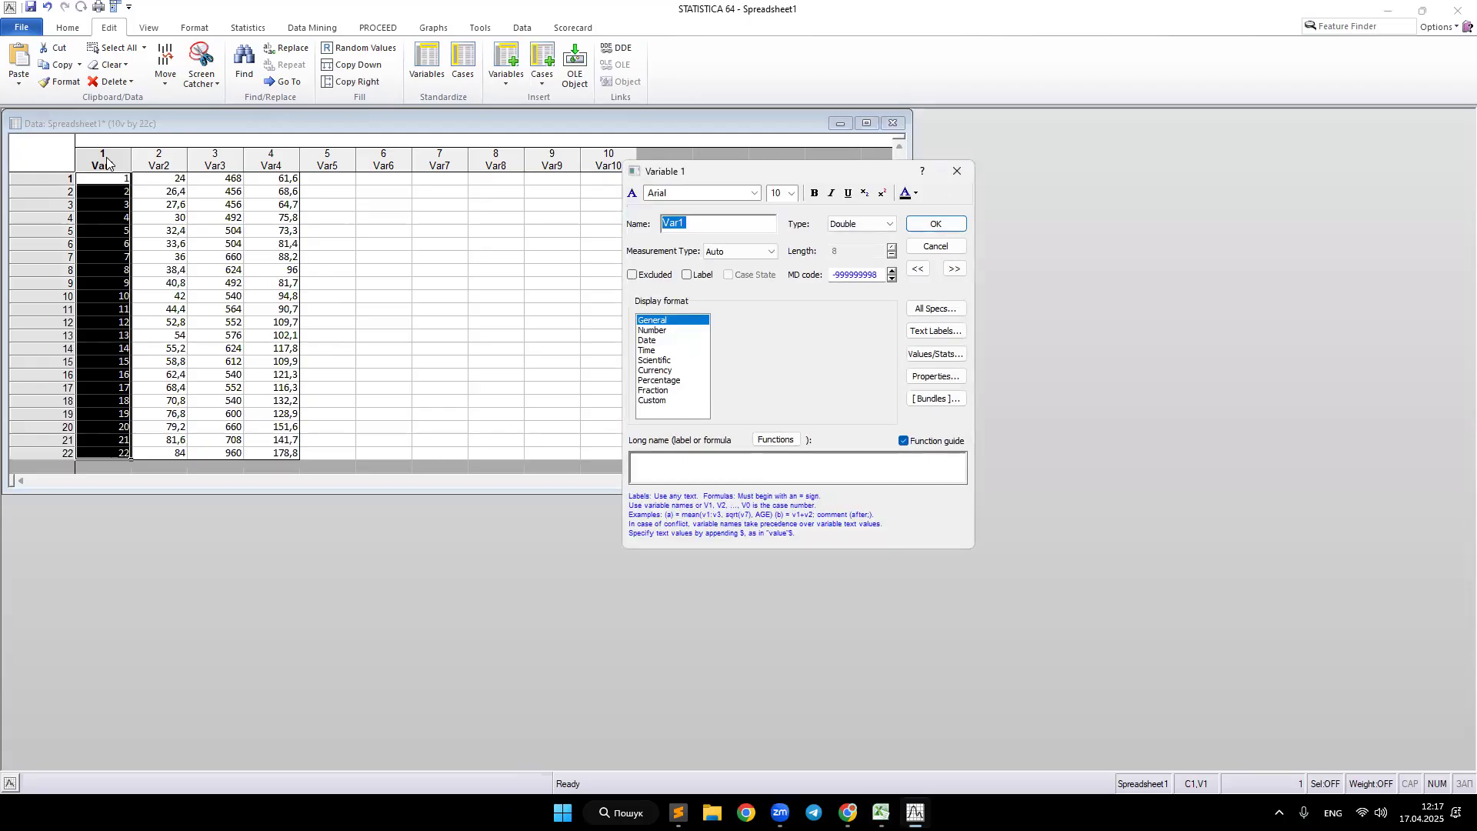
pyautogui.write('Number')
pyautogui.press('Return')
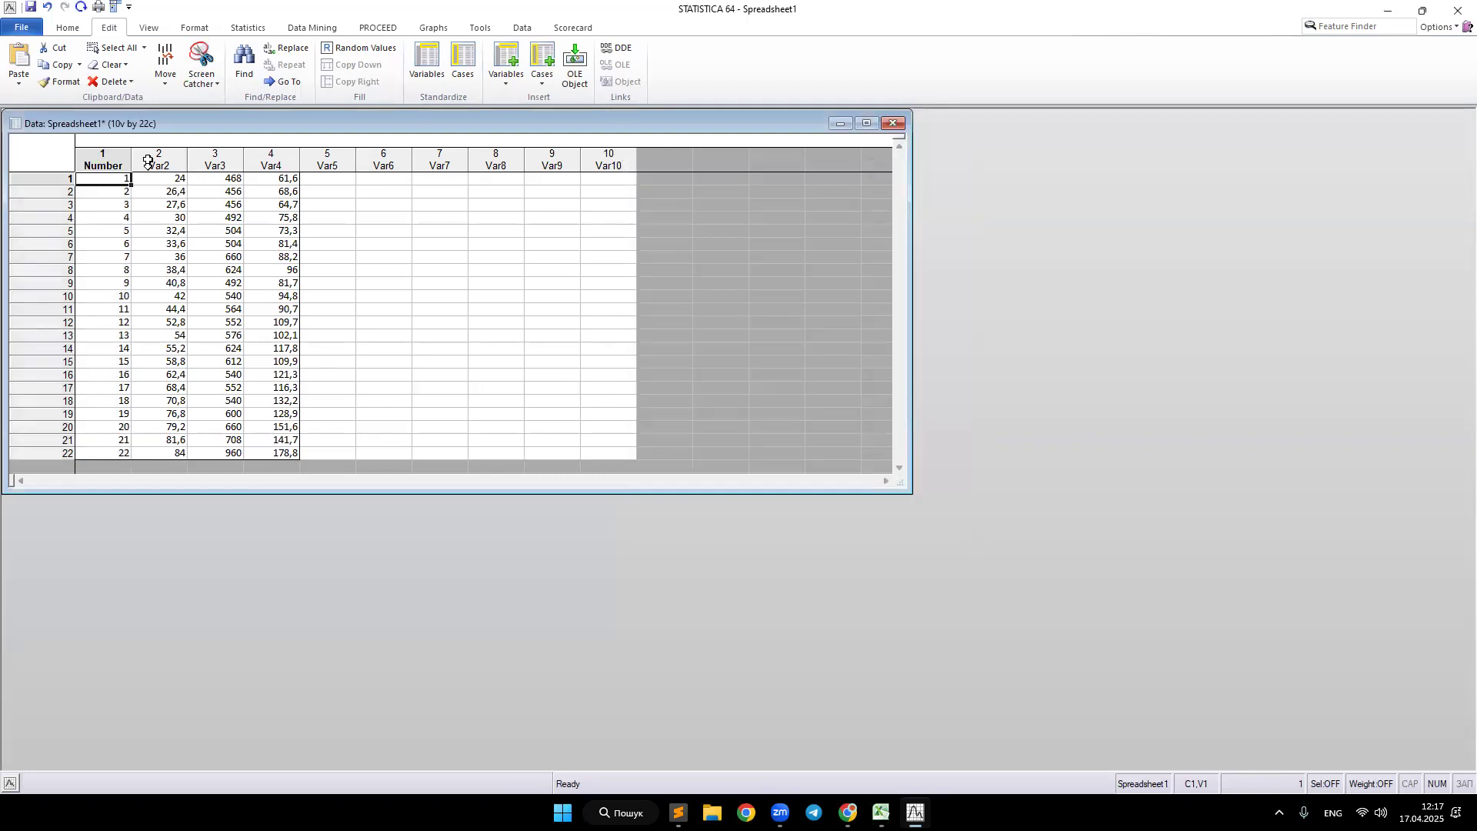
# Step: Rename the second and third variables as X1 and X2
pyautogui.click(160, 157)
pyautogui.doubleClick(160, 157)
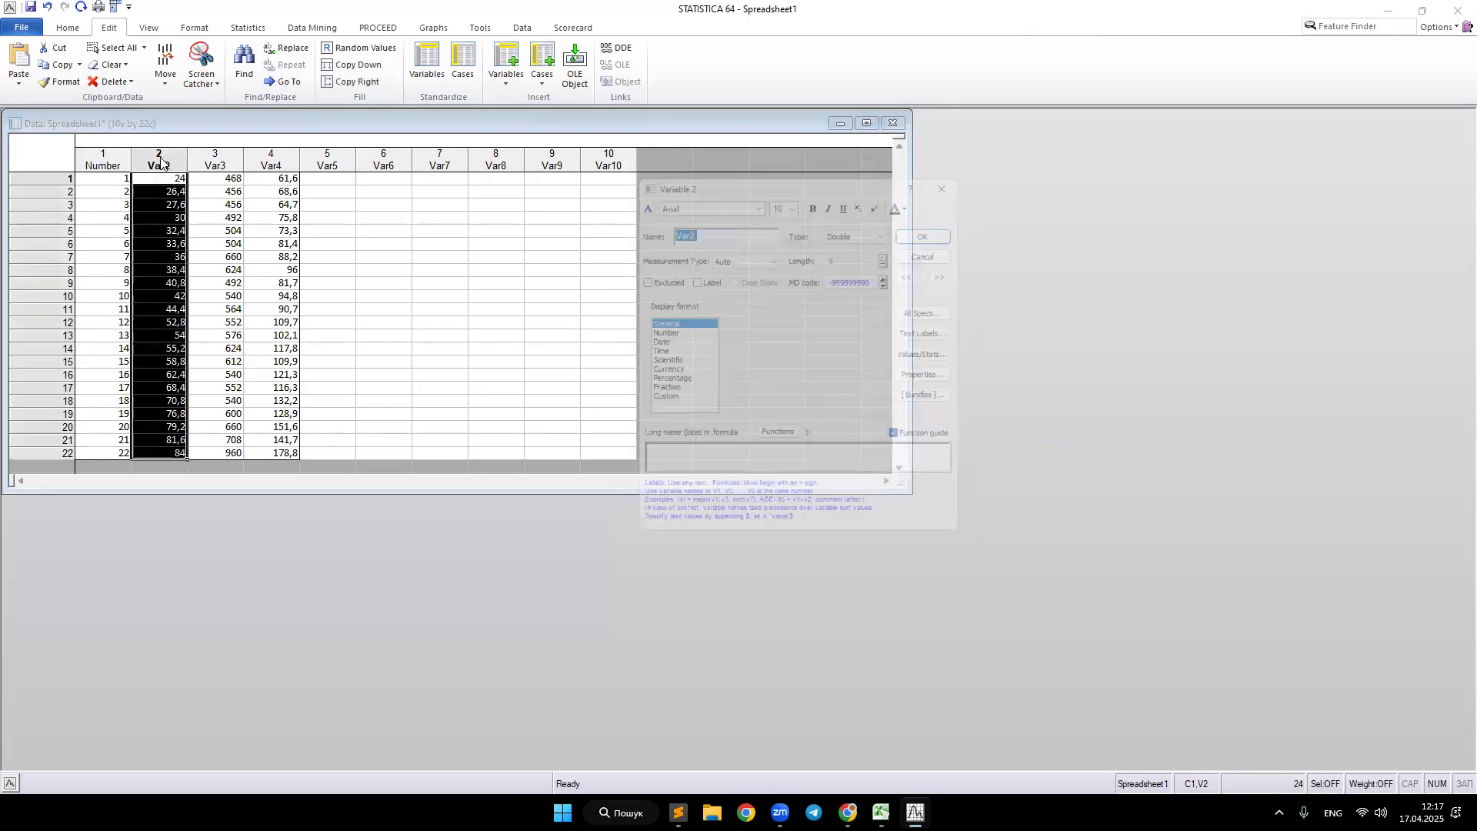
pyautogui.write('X1')
pyautogui.click(935, 224)
pyautogui.click(217, 160)
pyautogui.doubleClick(215, 160)
pyautogui.write('X2')
pyautogui.click(933, 222)
# Step: Rename the fourth variable as Y
pyautogui.click(266, 162)
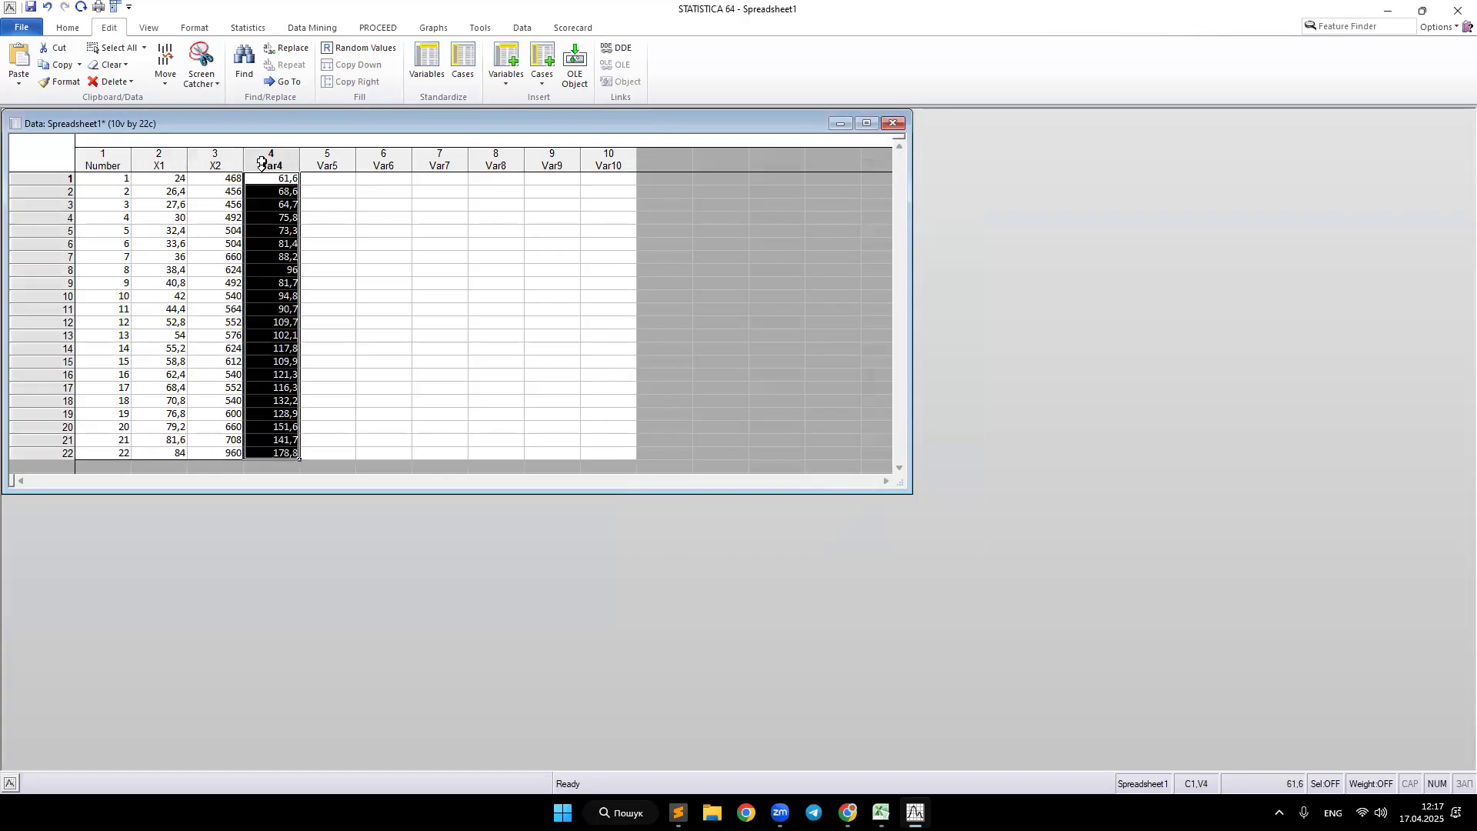
pyautogui.doubleClick(271, 165)
pyautogui.write('Y')
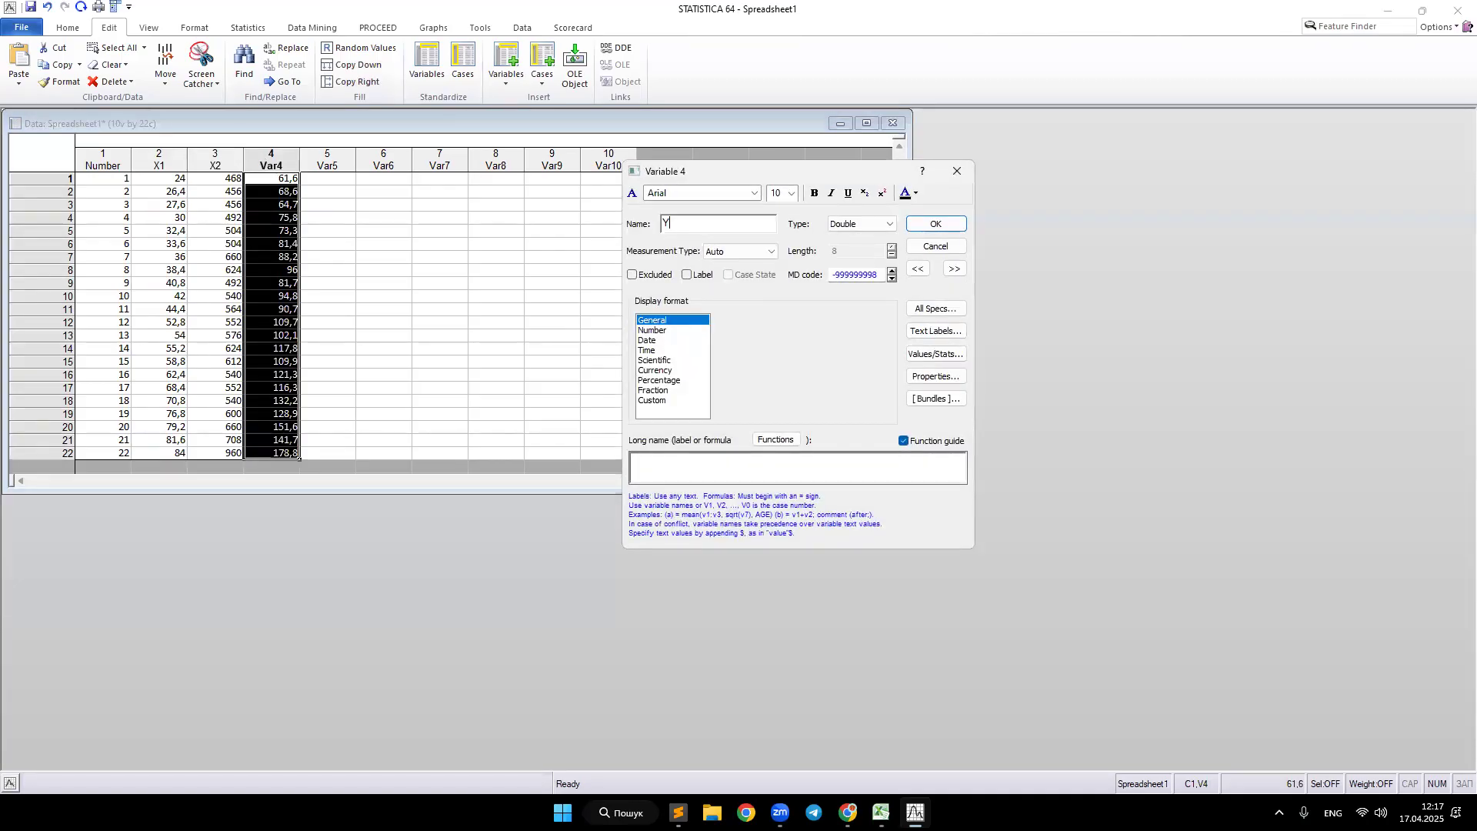
pyautogui.click(931, 227)
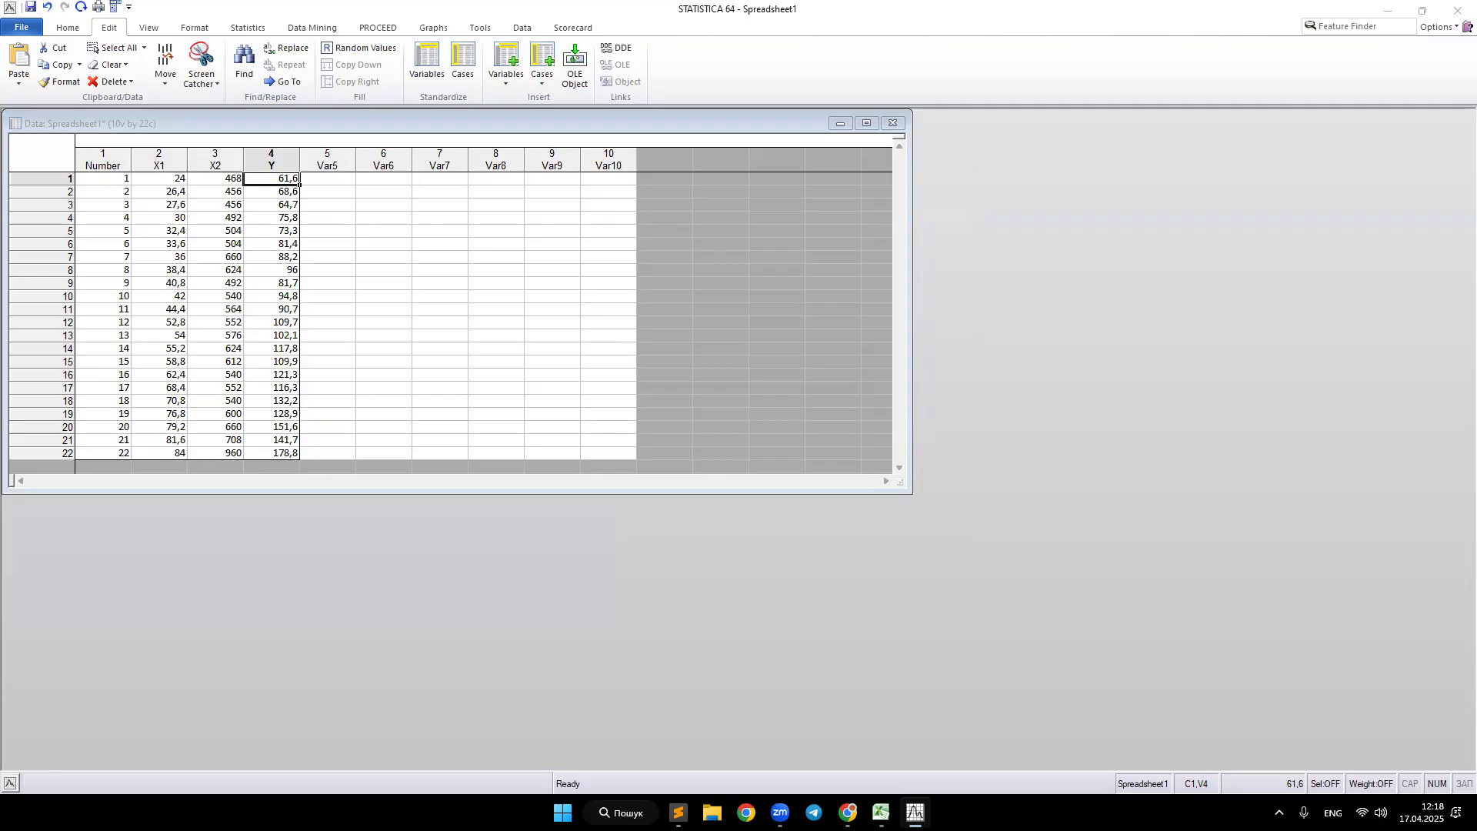
# Step: Examine the Durbin-Watson and r0 results calculated in the Excel workbook
pyautogui.click(848, 813)
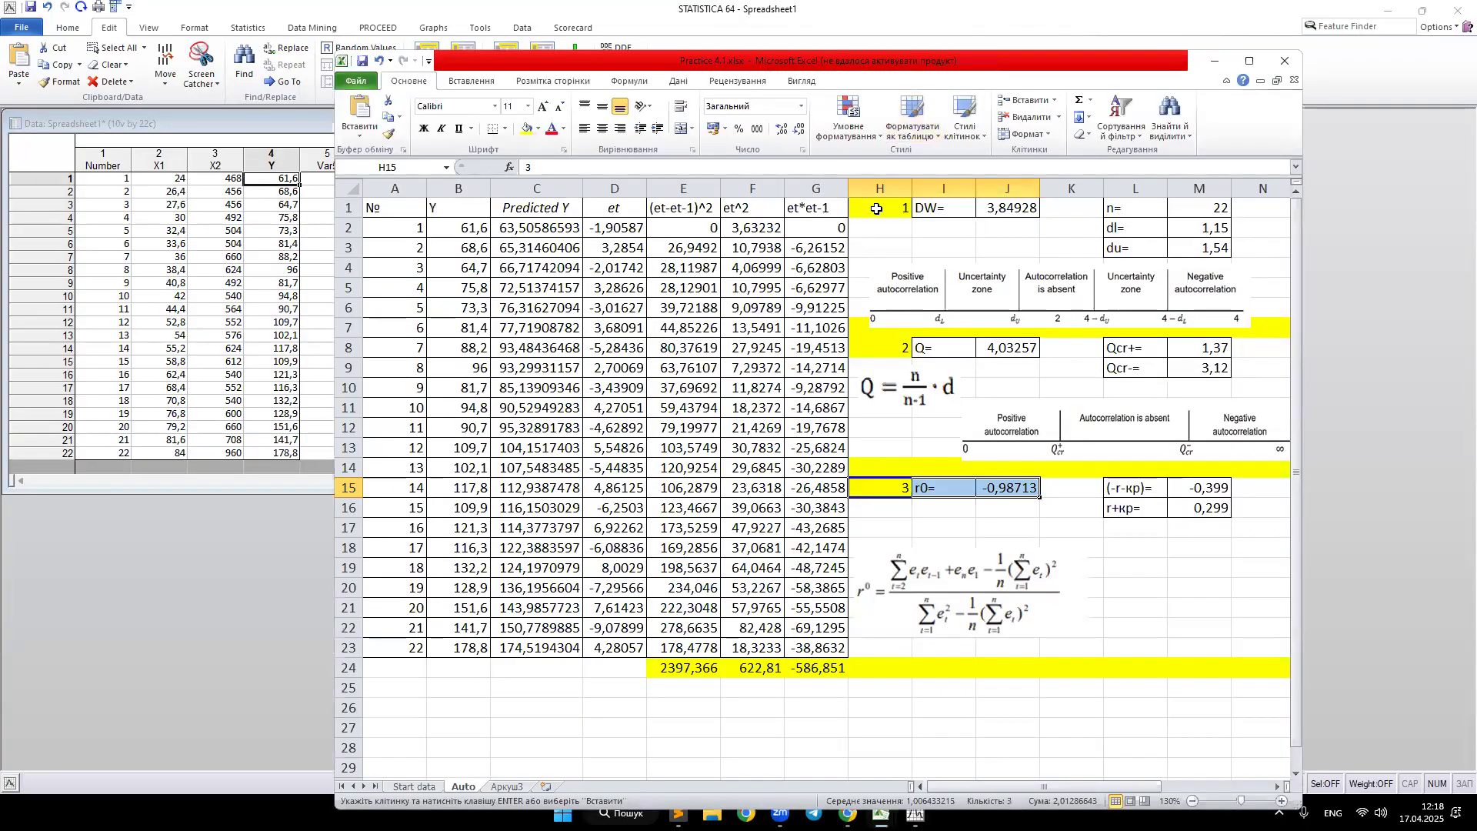
pyautogui.moveTo(876, 209); pyautogui.dragTo(1002, 210)
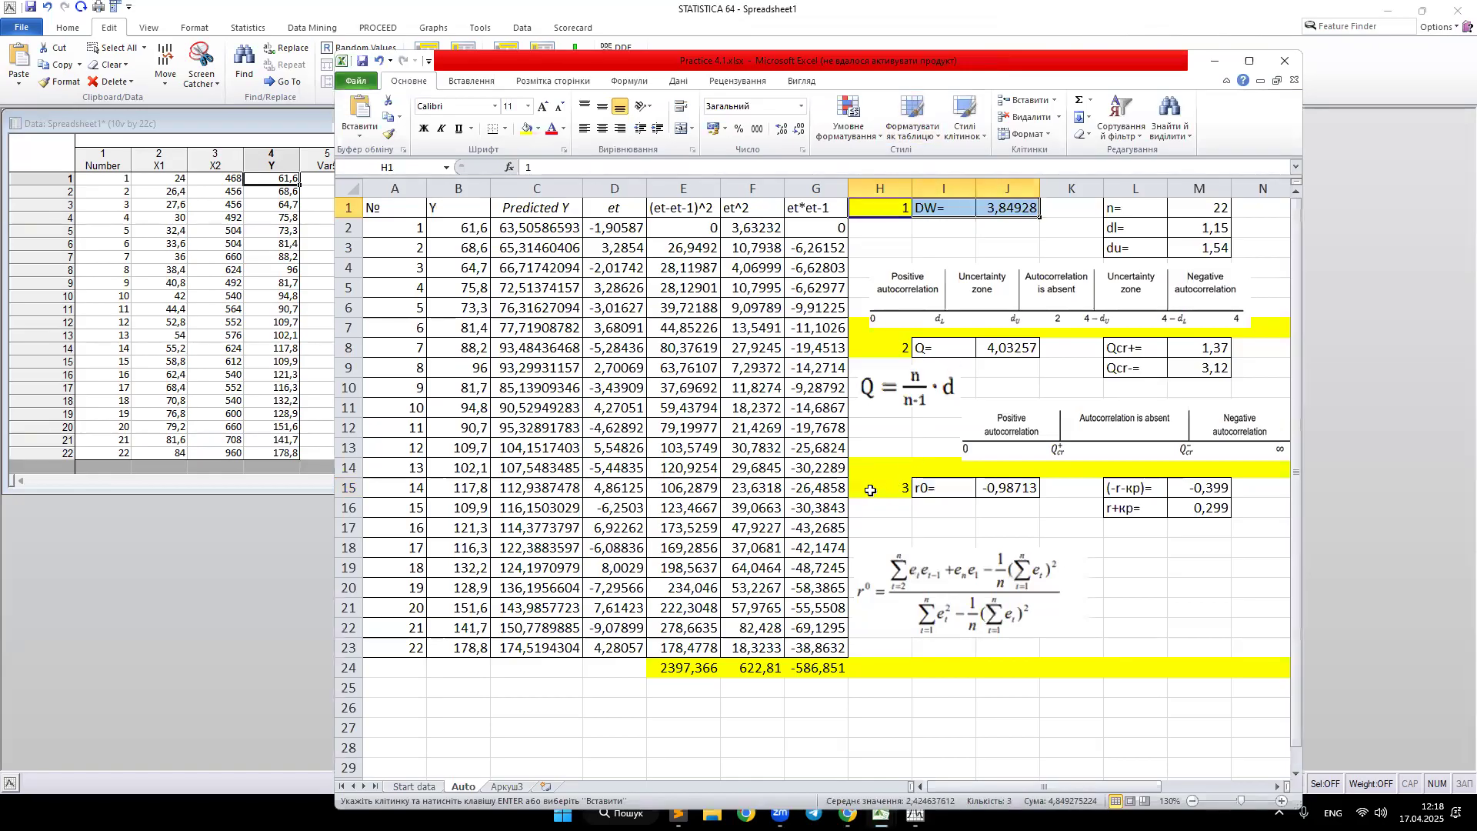
pyautogui.moveTo(897, 488); pyautogui.dragTo(1010, 490)
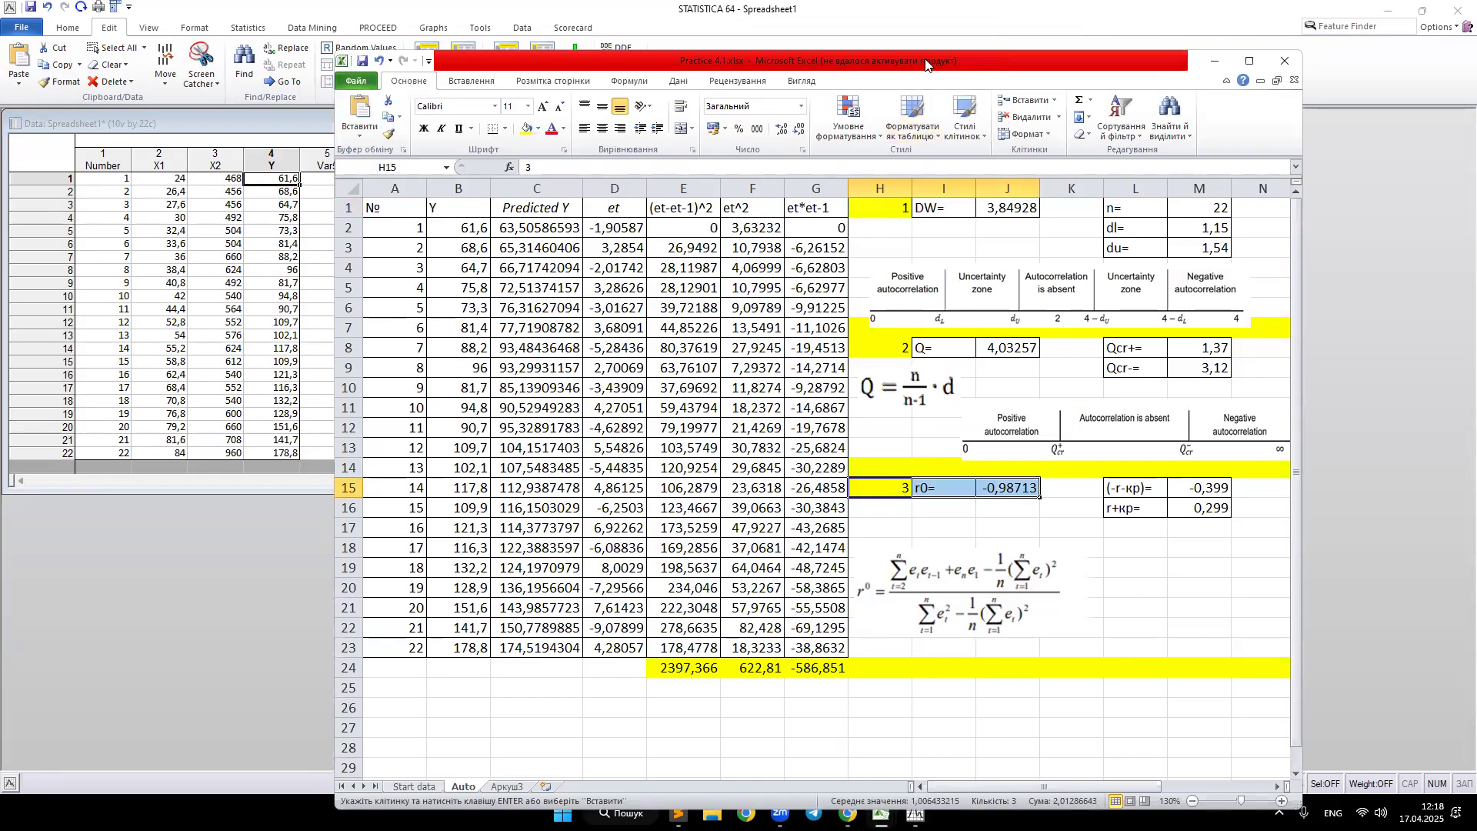
pyautogui.click(1215, 61)
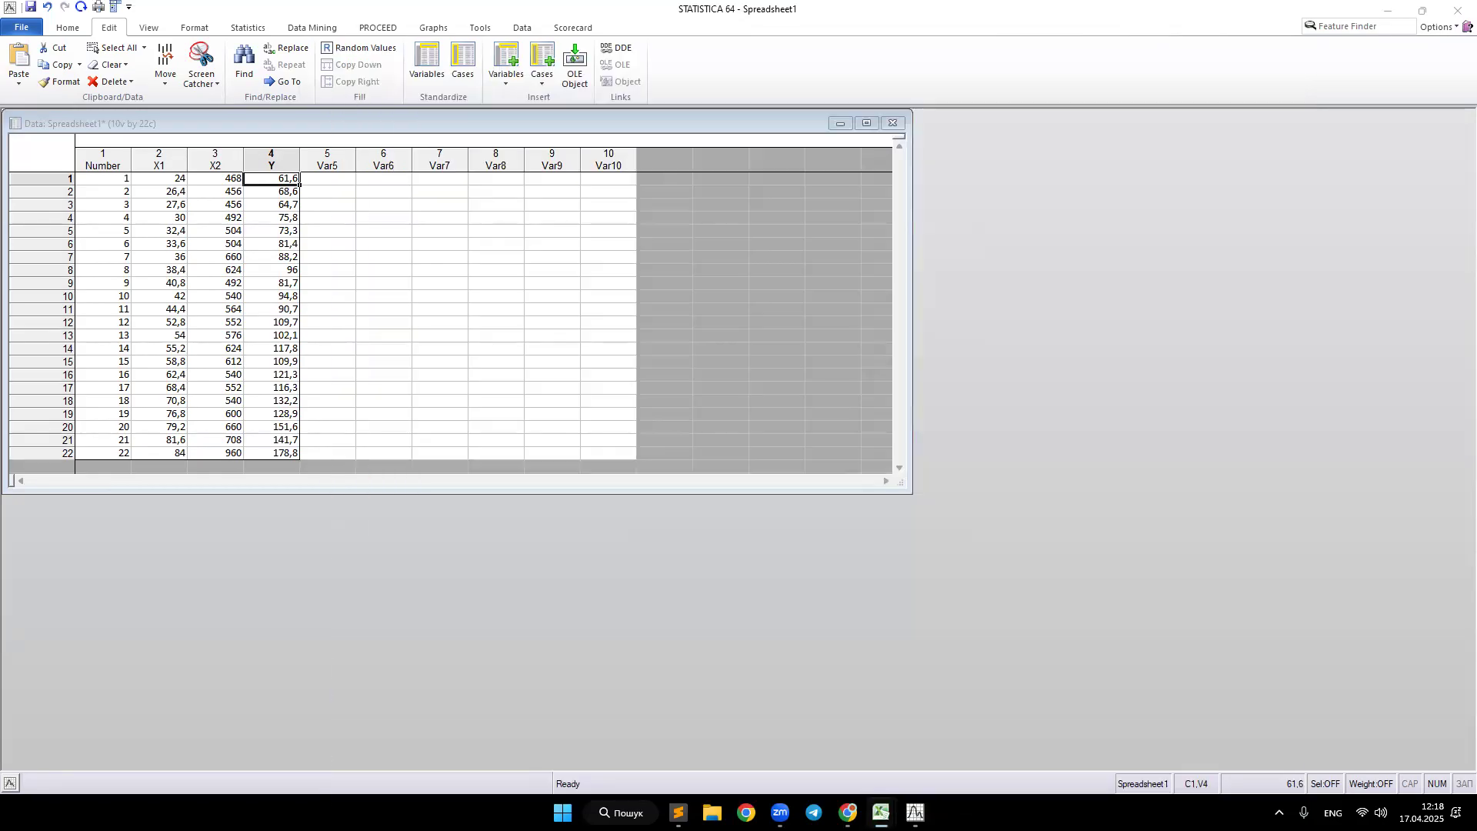
# Step: Run a Multiple Regression with Y as the dependent variable and X1 and X2 as independent variables
pyautogui.click(245, 27)
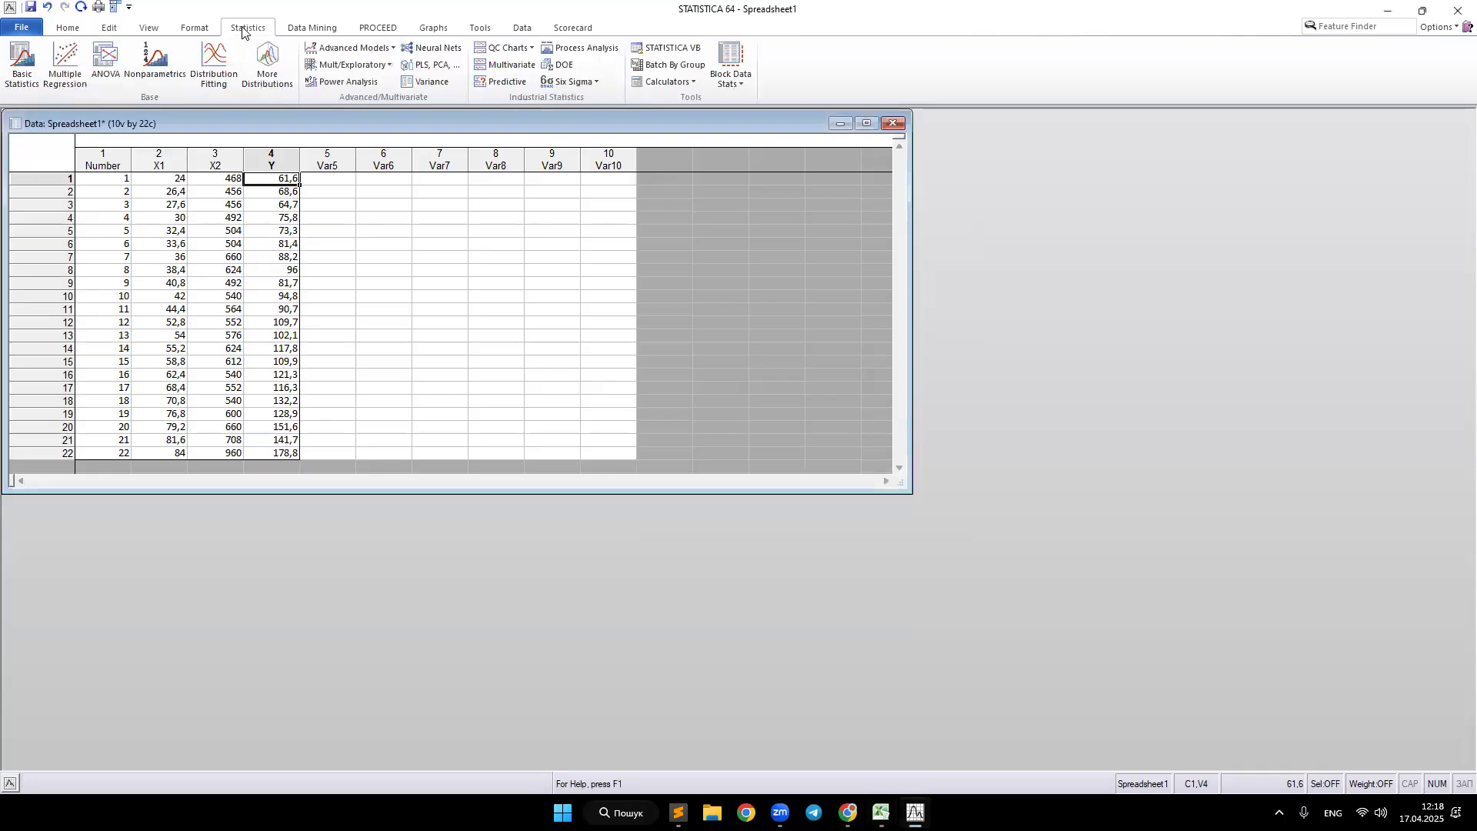
pyautogui.click(68, 79)
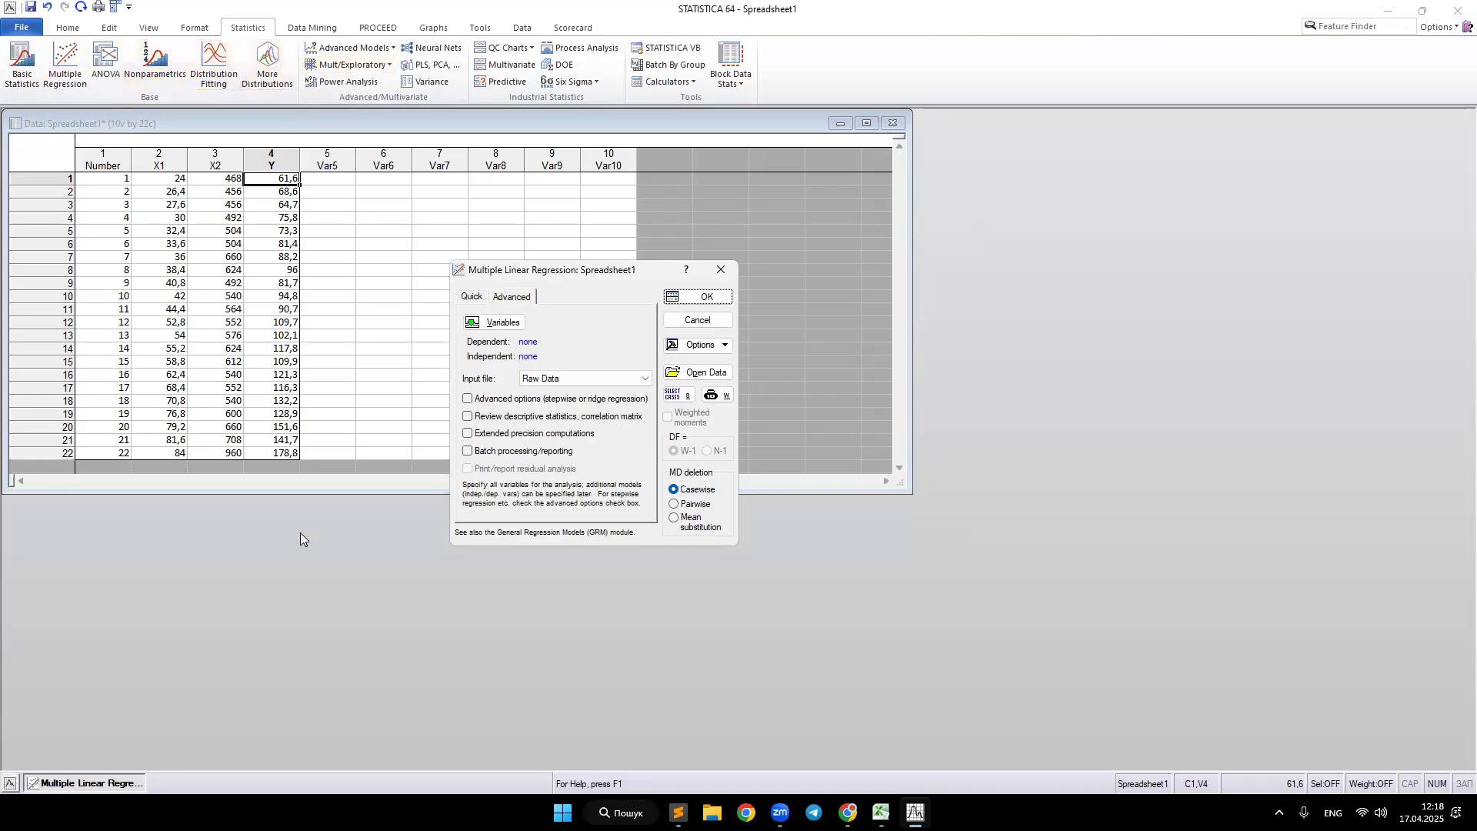
pyautogui.click(512, 327)
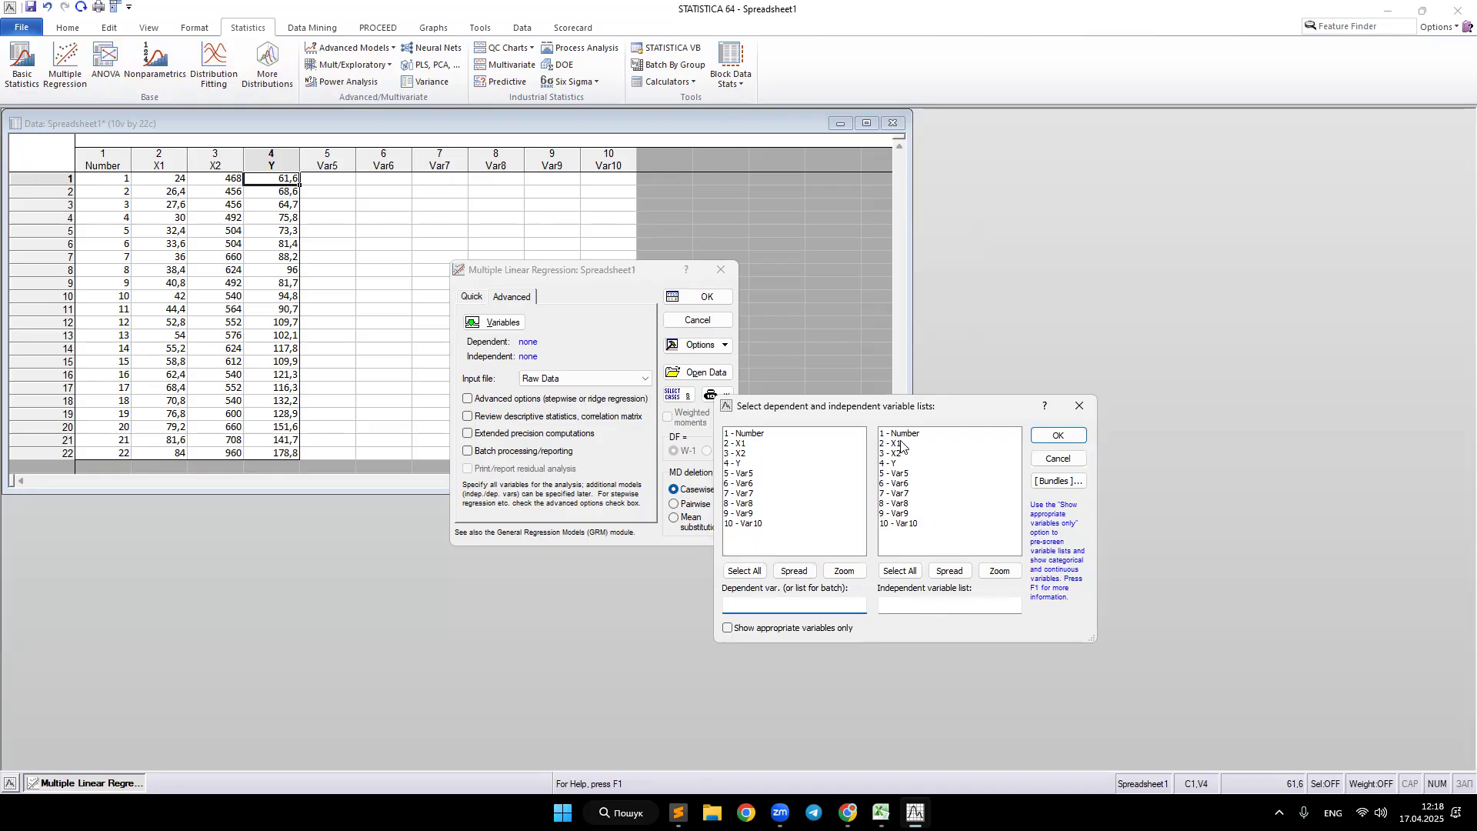
pyautogui.moveTo(894, 444); pyautogui.dragTo(896, 454)
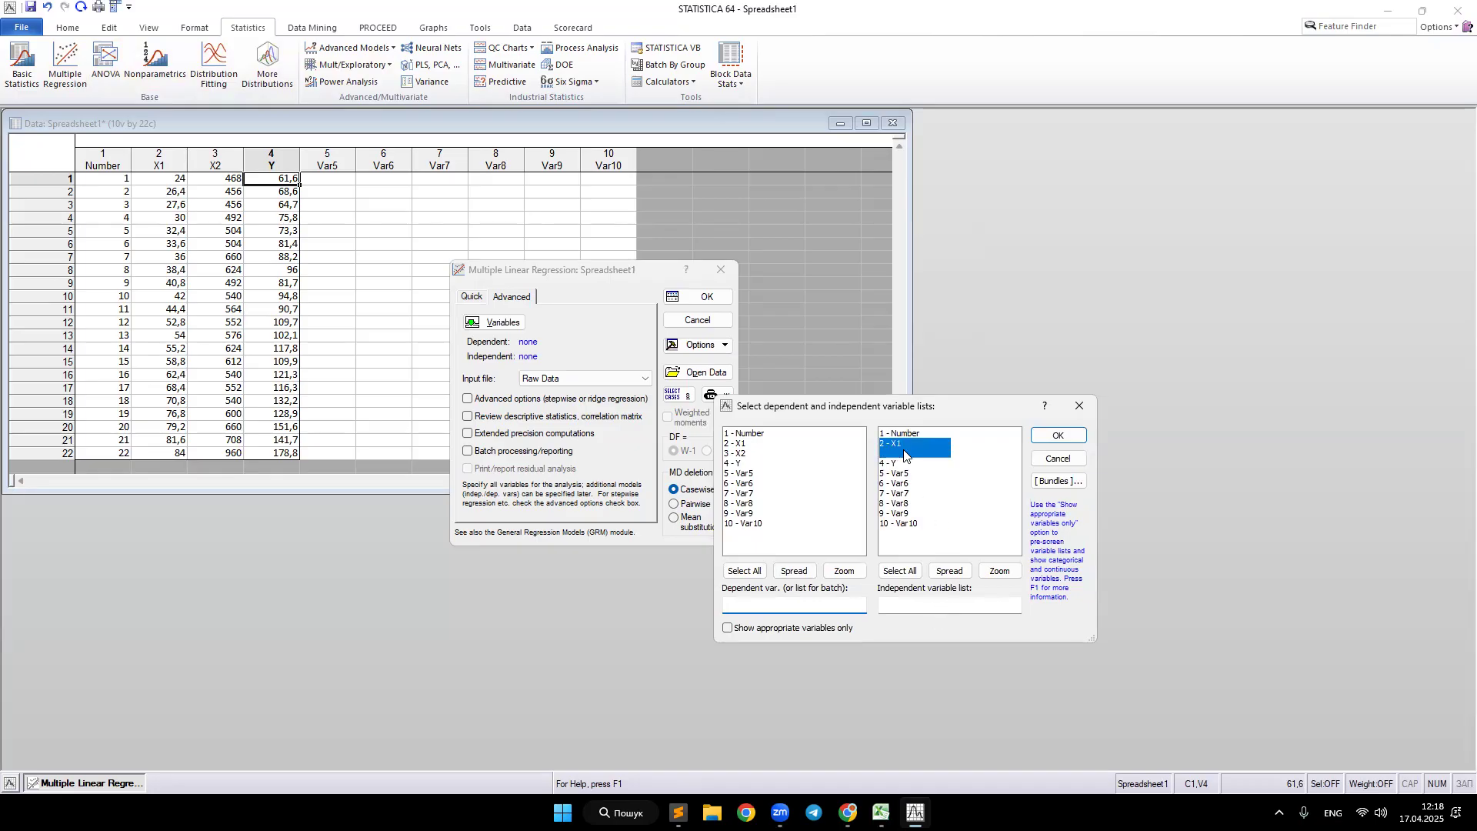
pyautogui.click(741, 464)
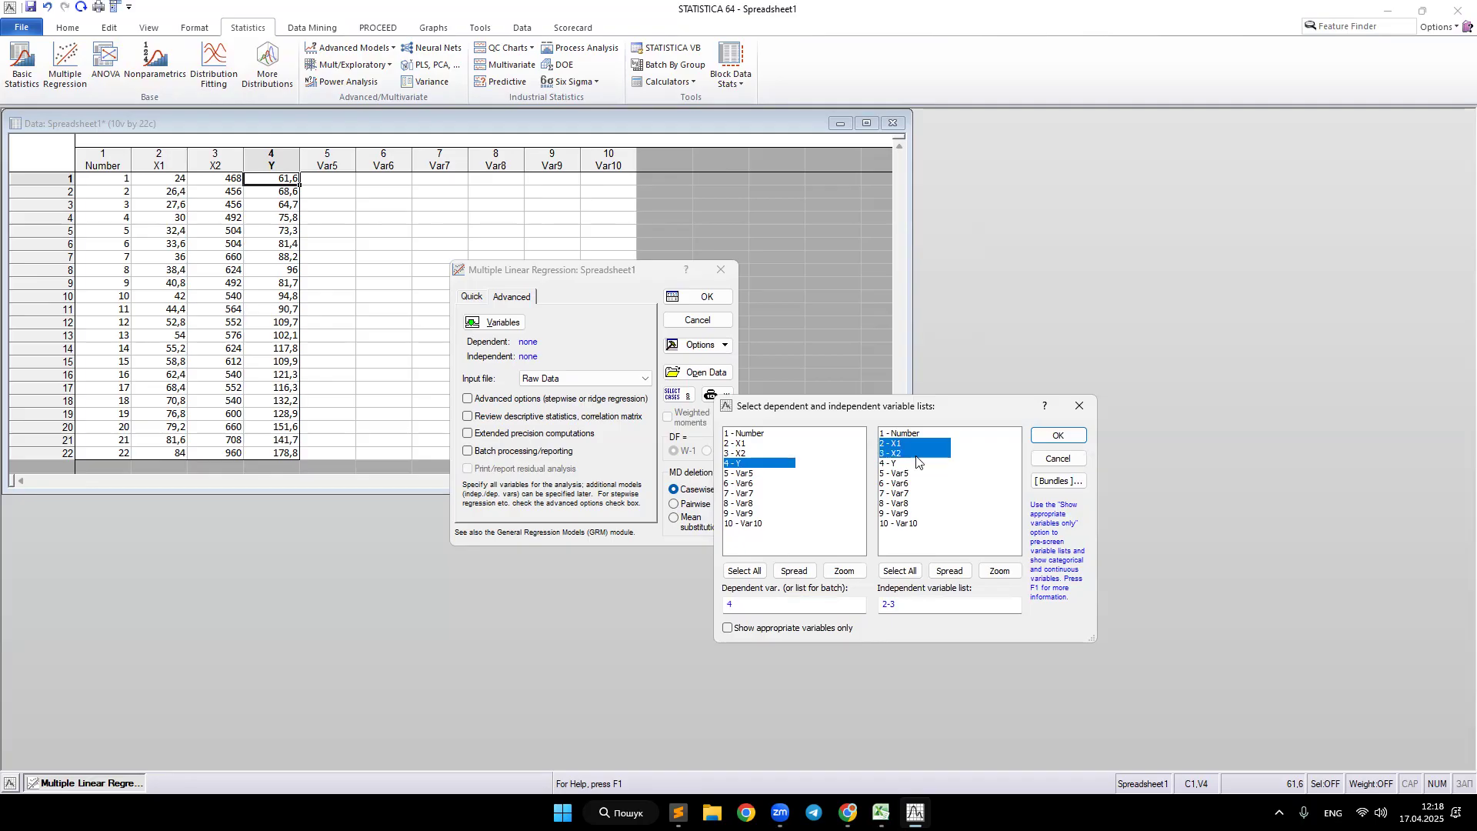
pyautogui.click(1060, 436)
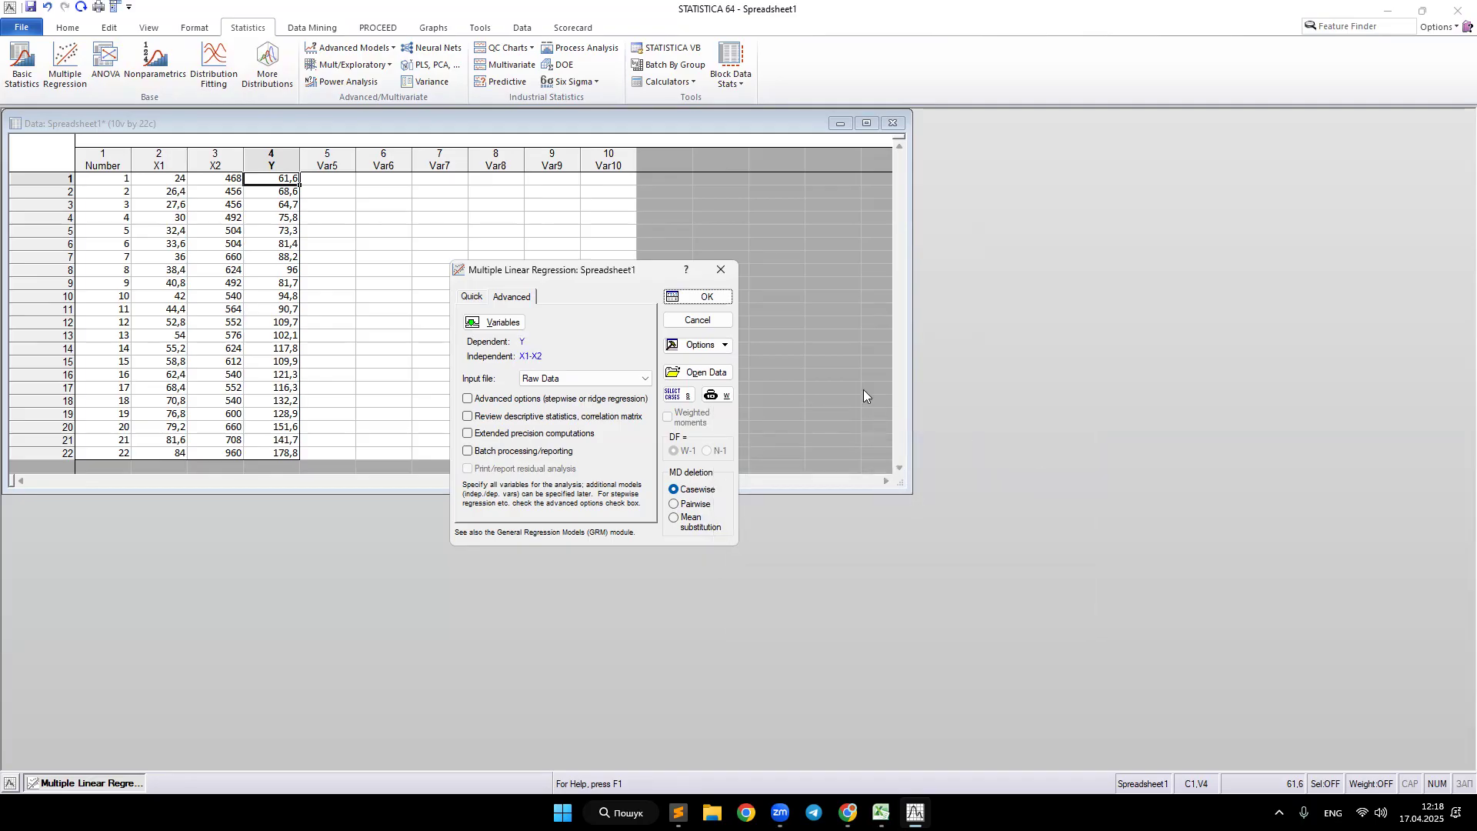
pyautogui.click(698, 297)
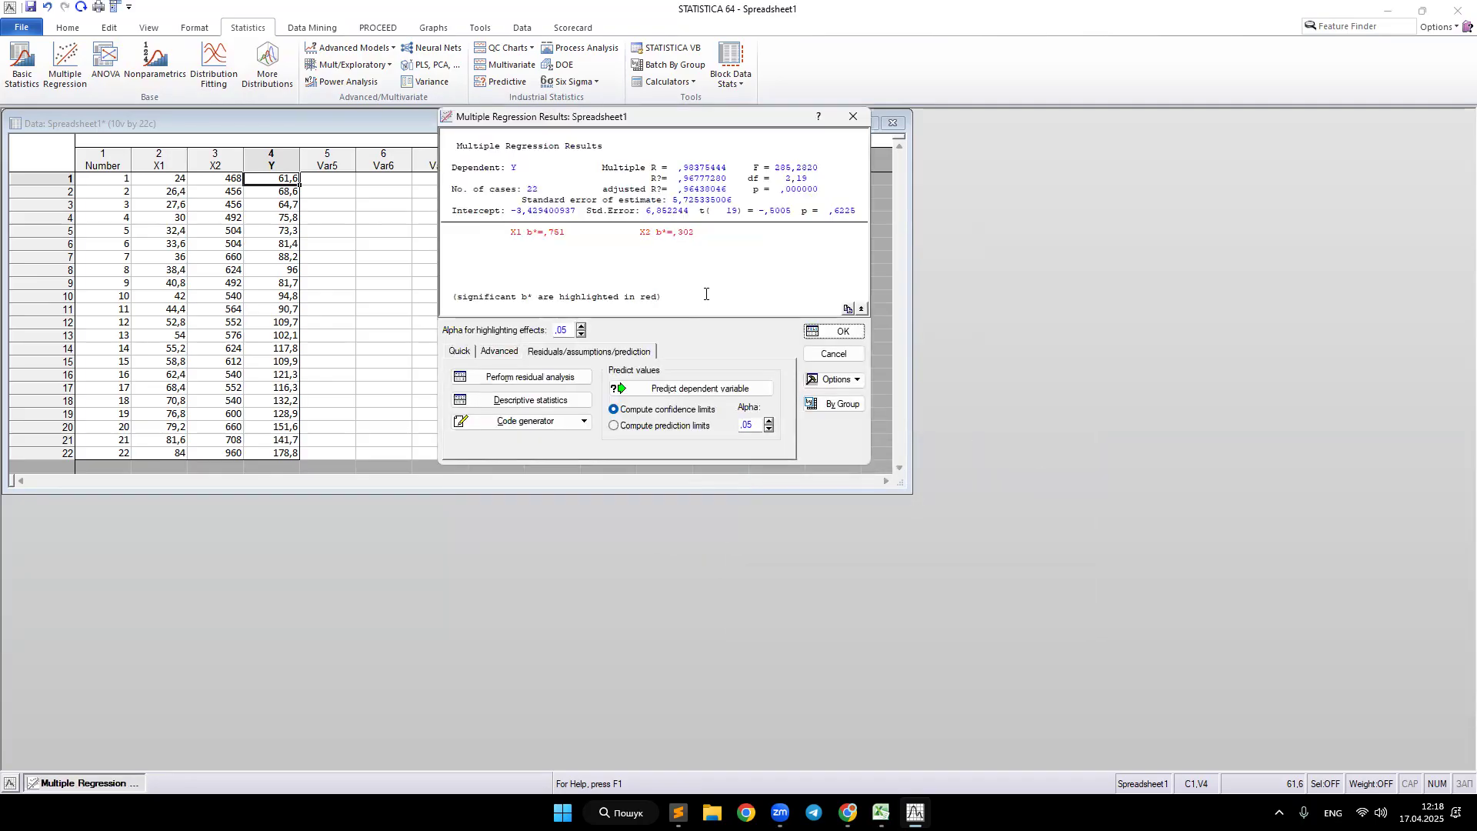
# Step: Open the regression results summary table
pyautogui.click(456, 352)
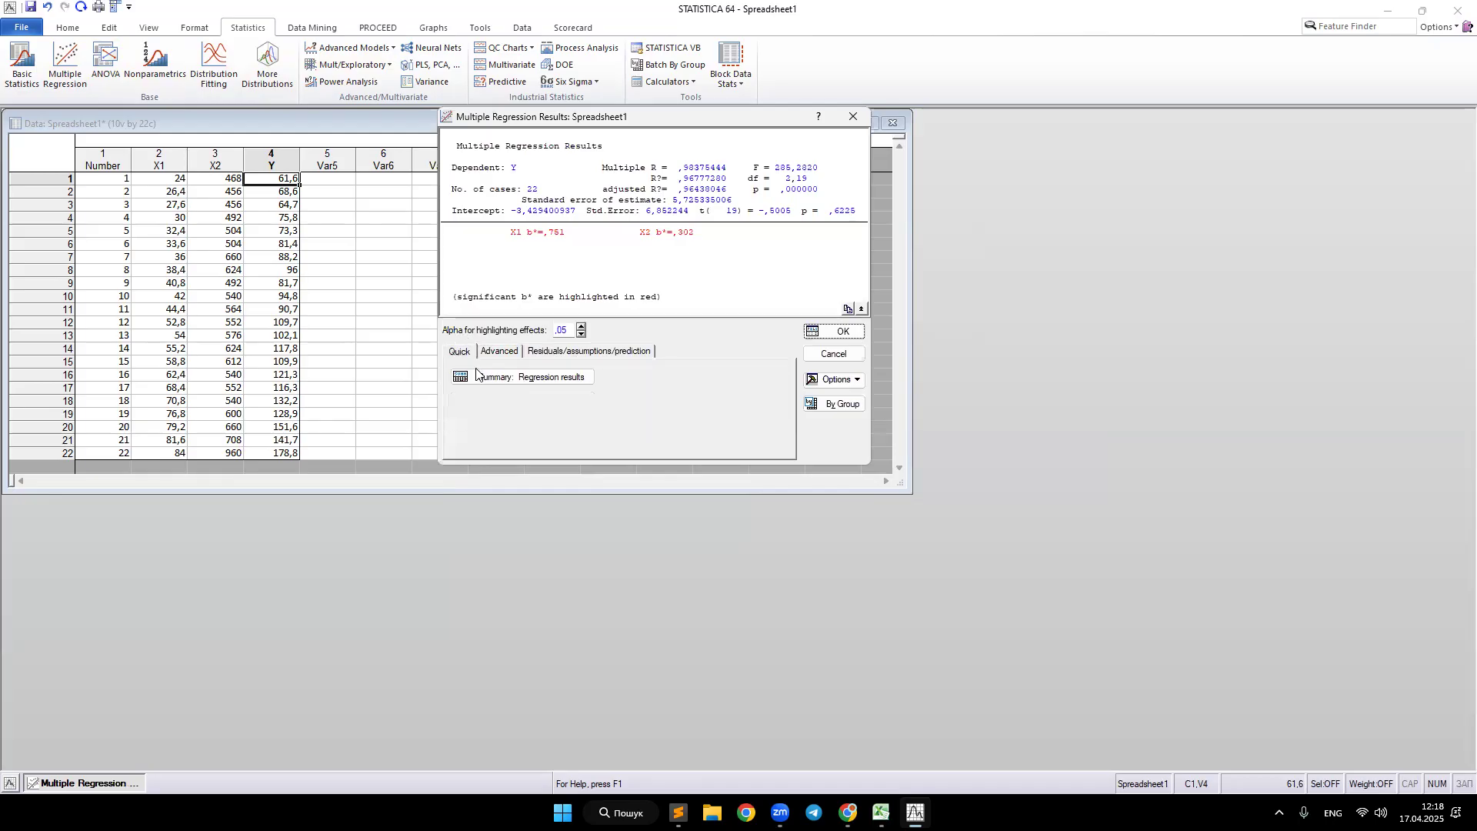
pyautogui.click(527, 380)
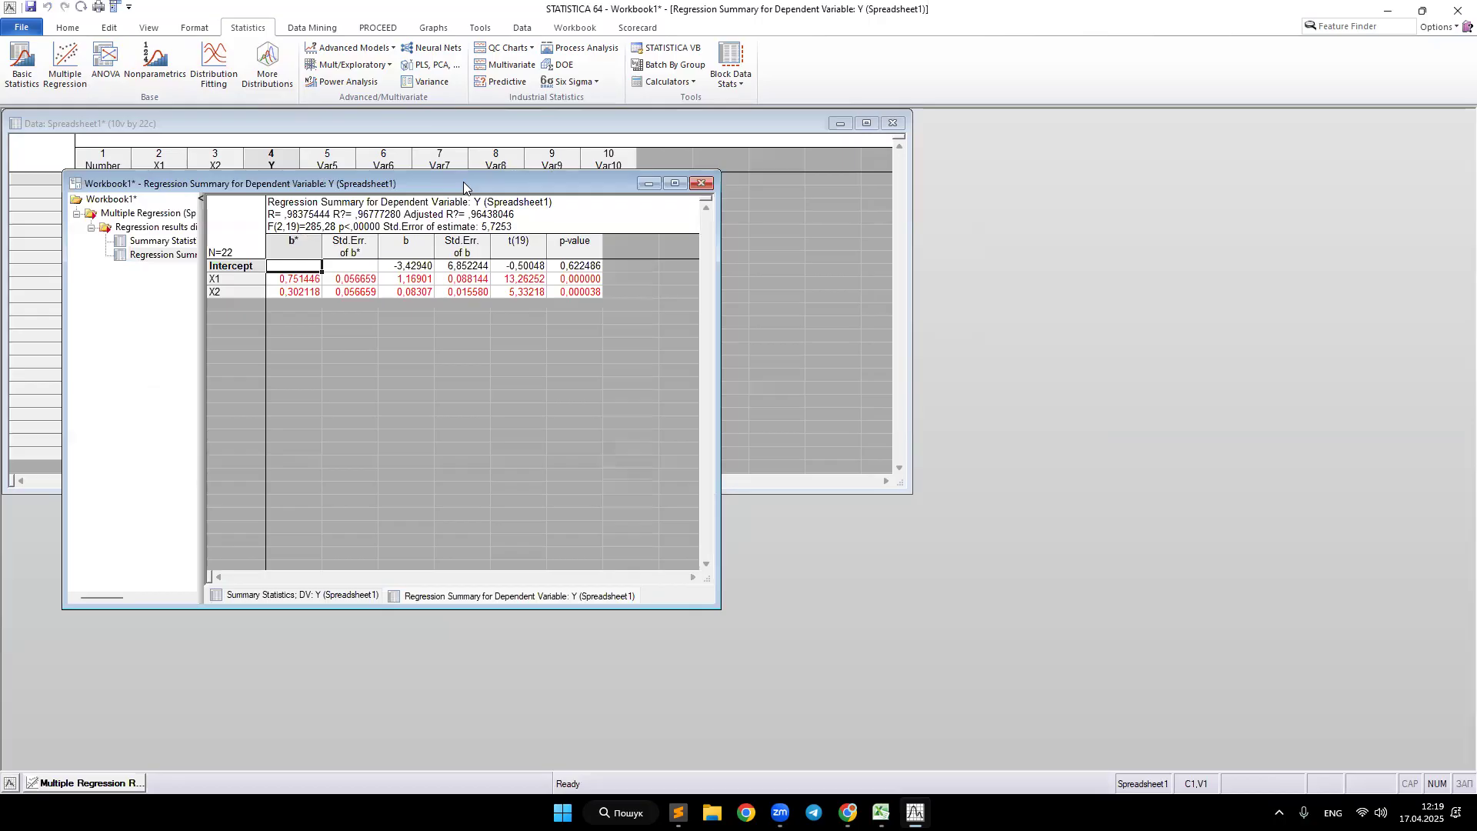
pyautogui.moveTo(463, 184); pyautogui.dragTo(979, 264)
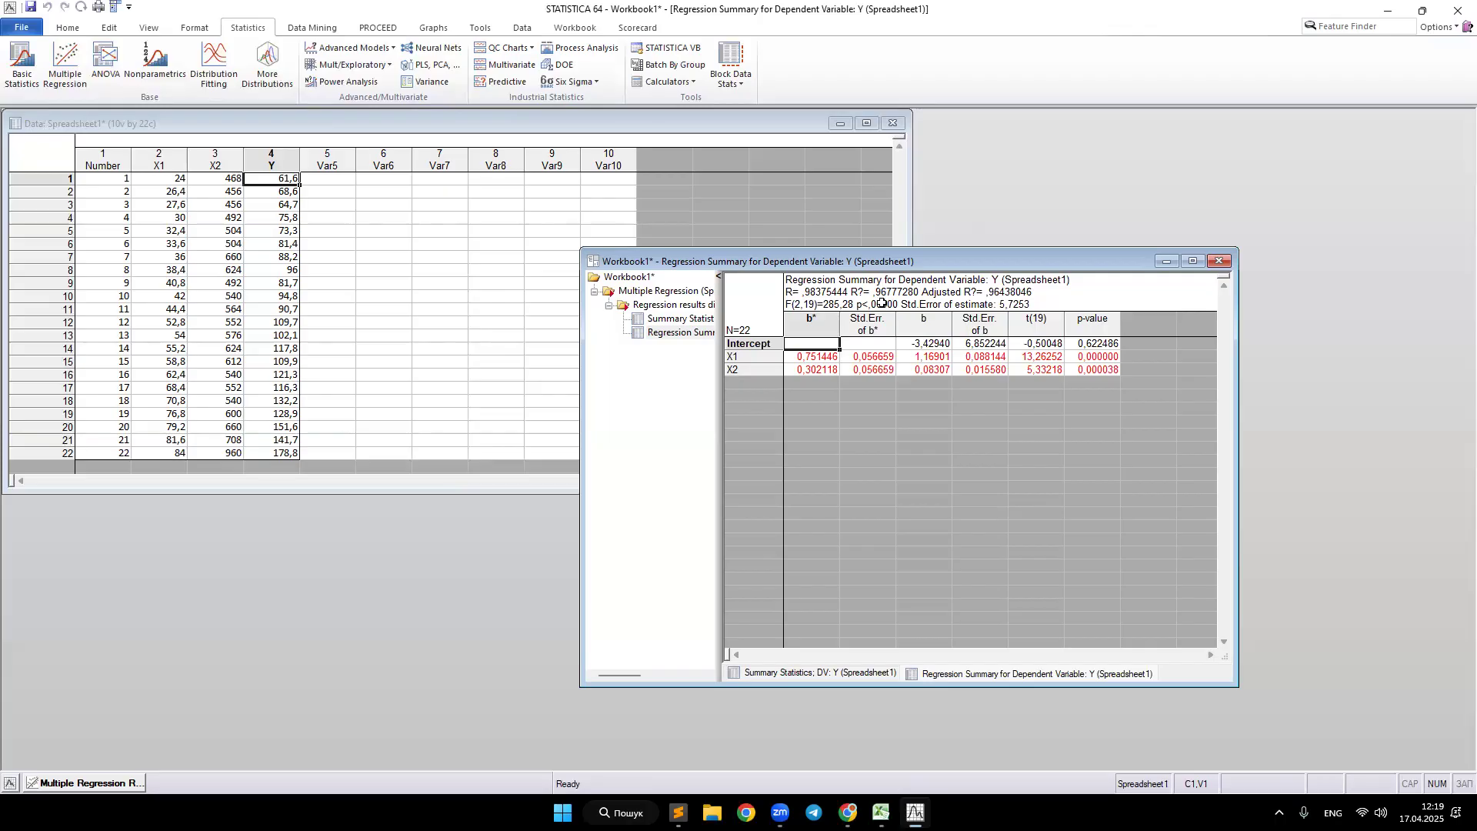
pyautogui.moveTo(914, 257); pyautogui.dragTo(929, 175)
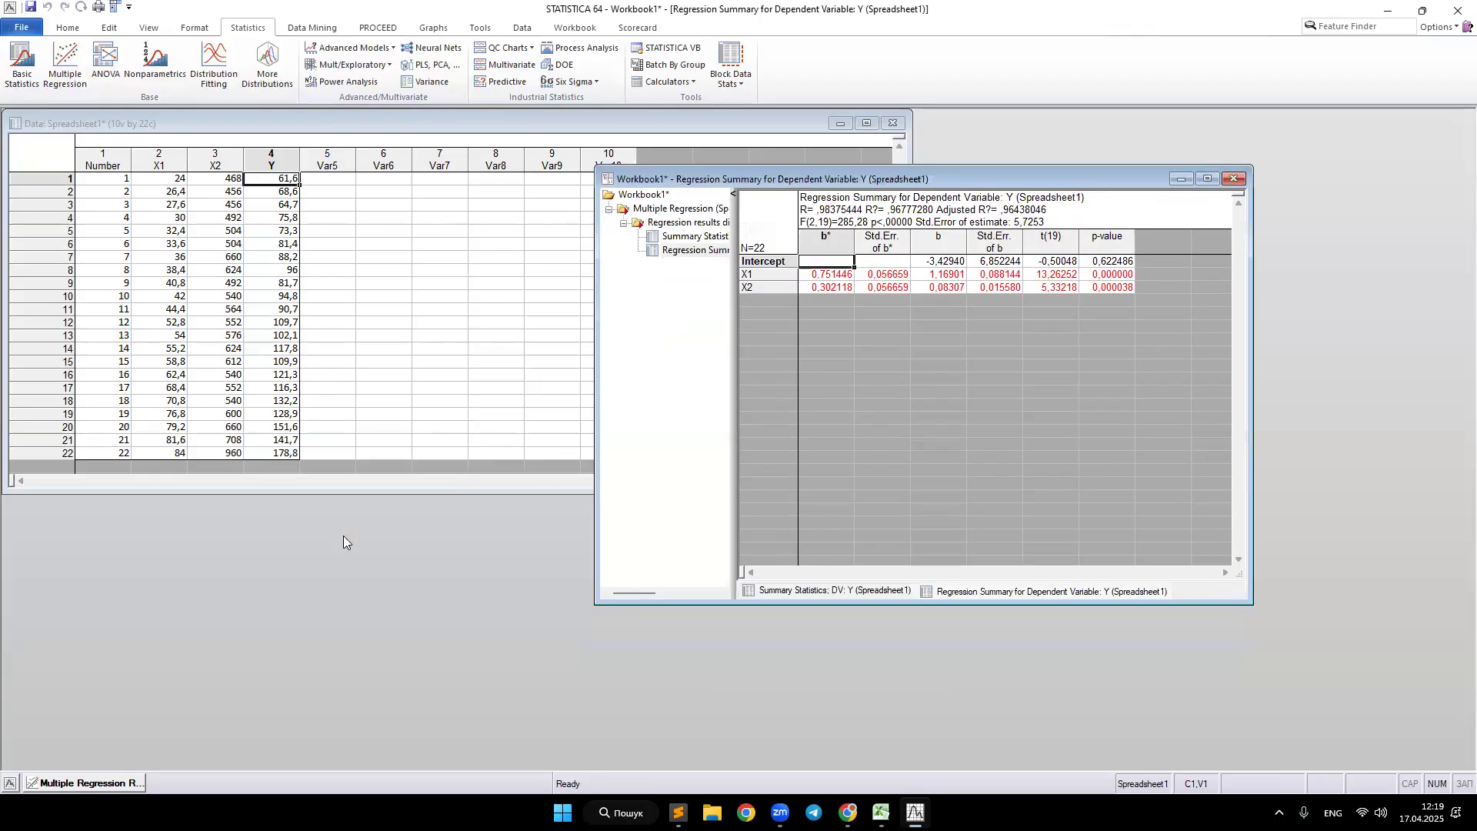
# Step: Perform a residual analysis and compute the Durbin-Watson statistic
pyautogui.click(103, 783)
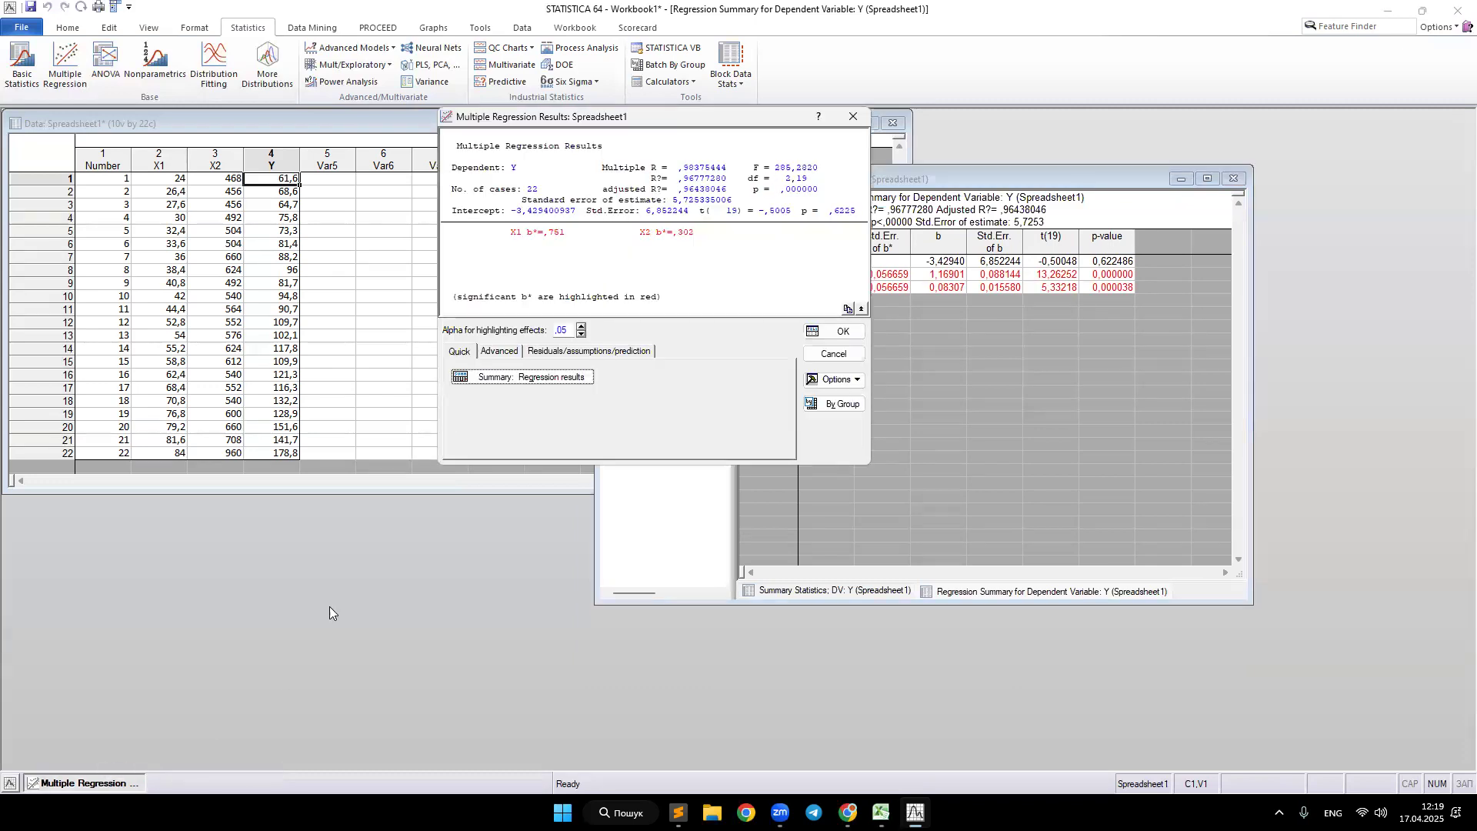
pyautogui.click(562, 355)
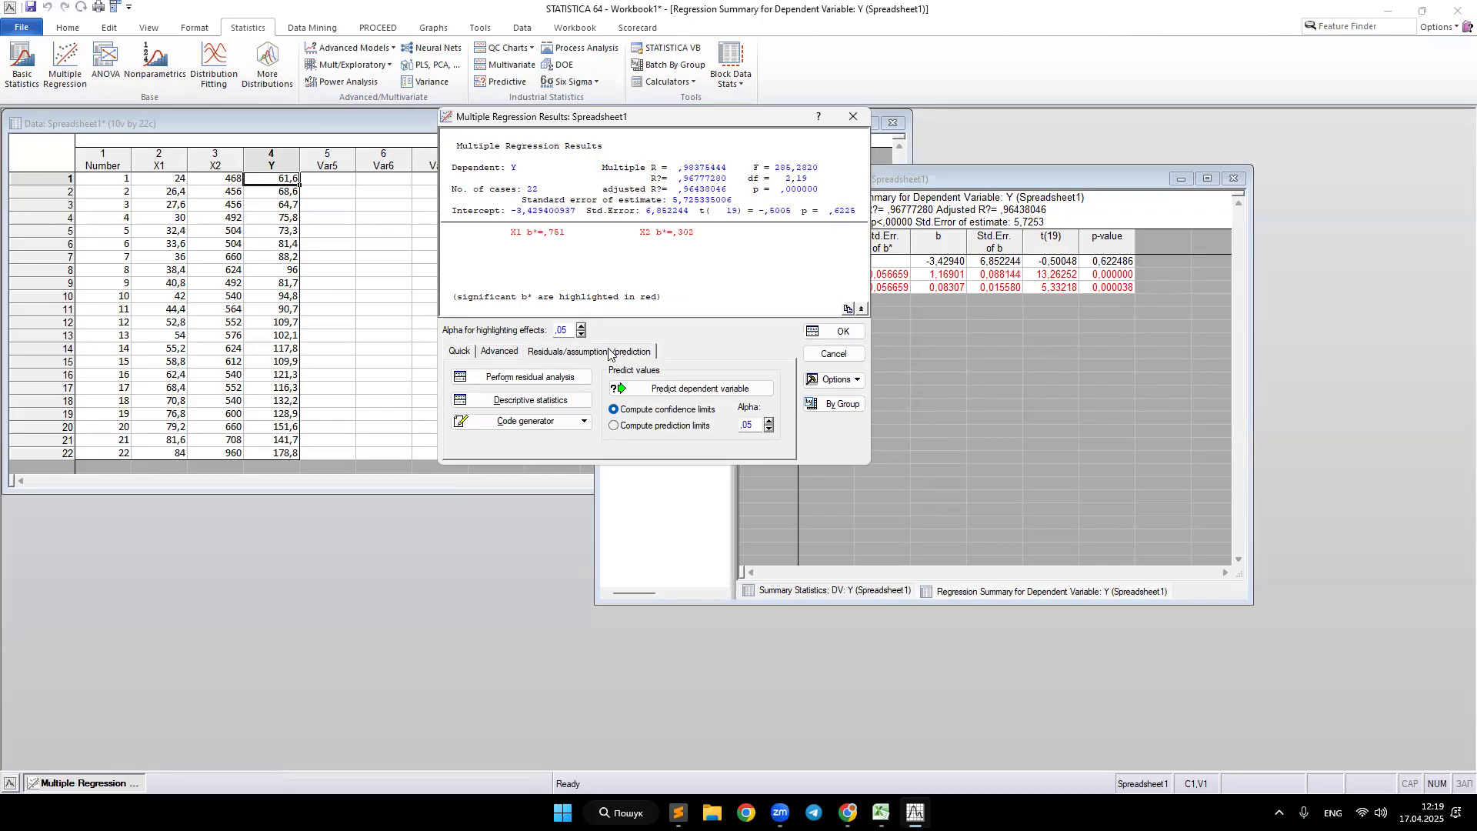
pyautogui.click(521, 379)
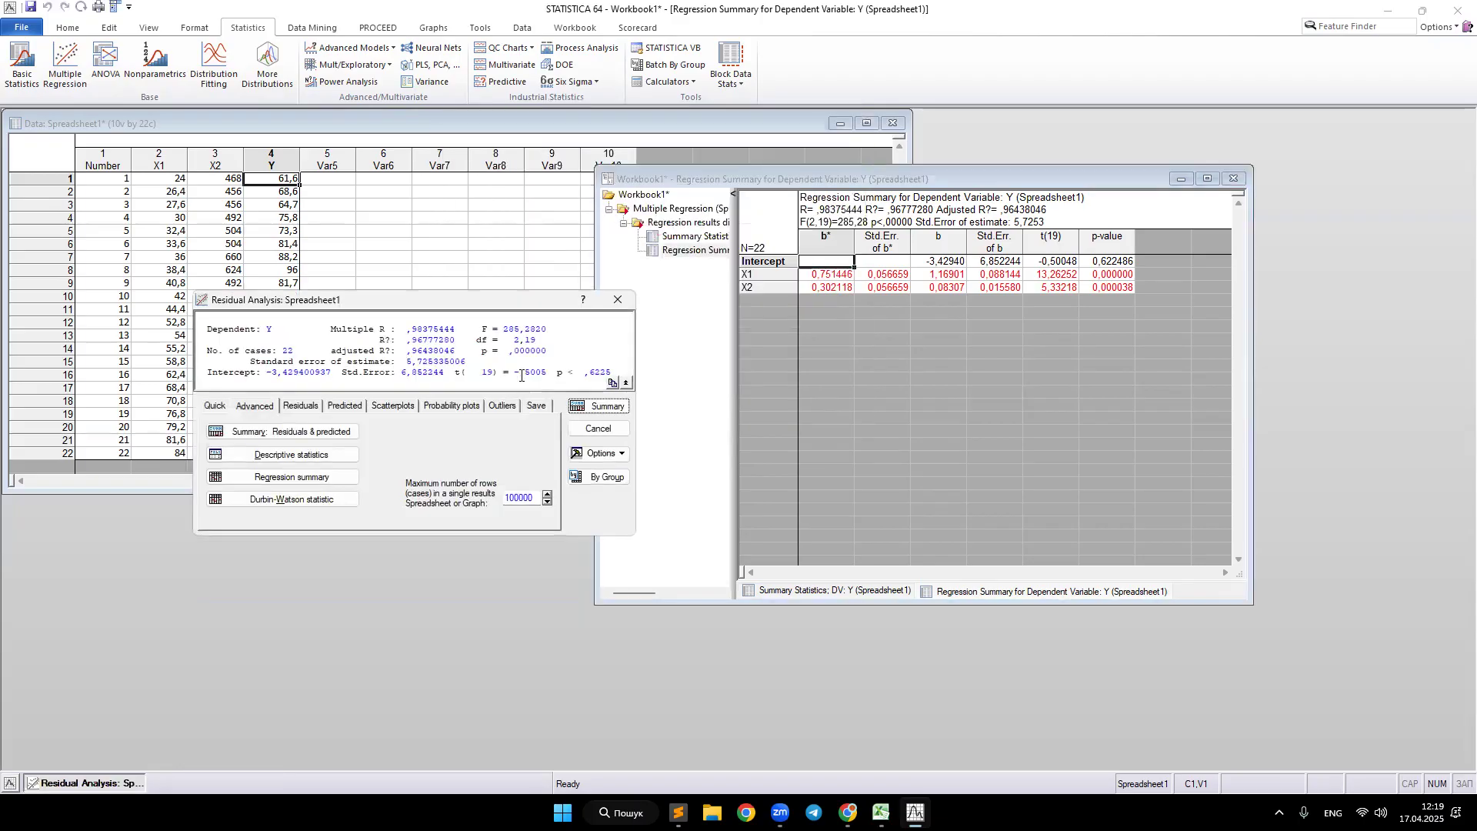
pyautogui.moveTo(472, 303); pyautogui.dragTo(961, 302)
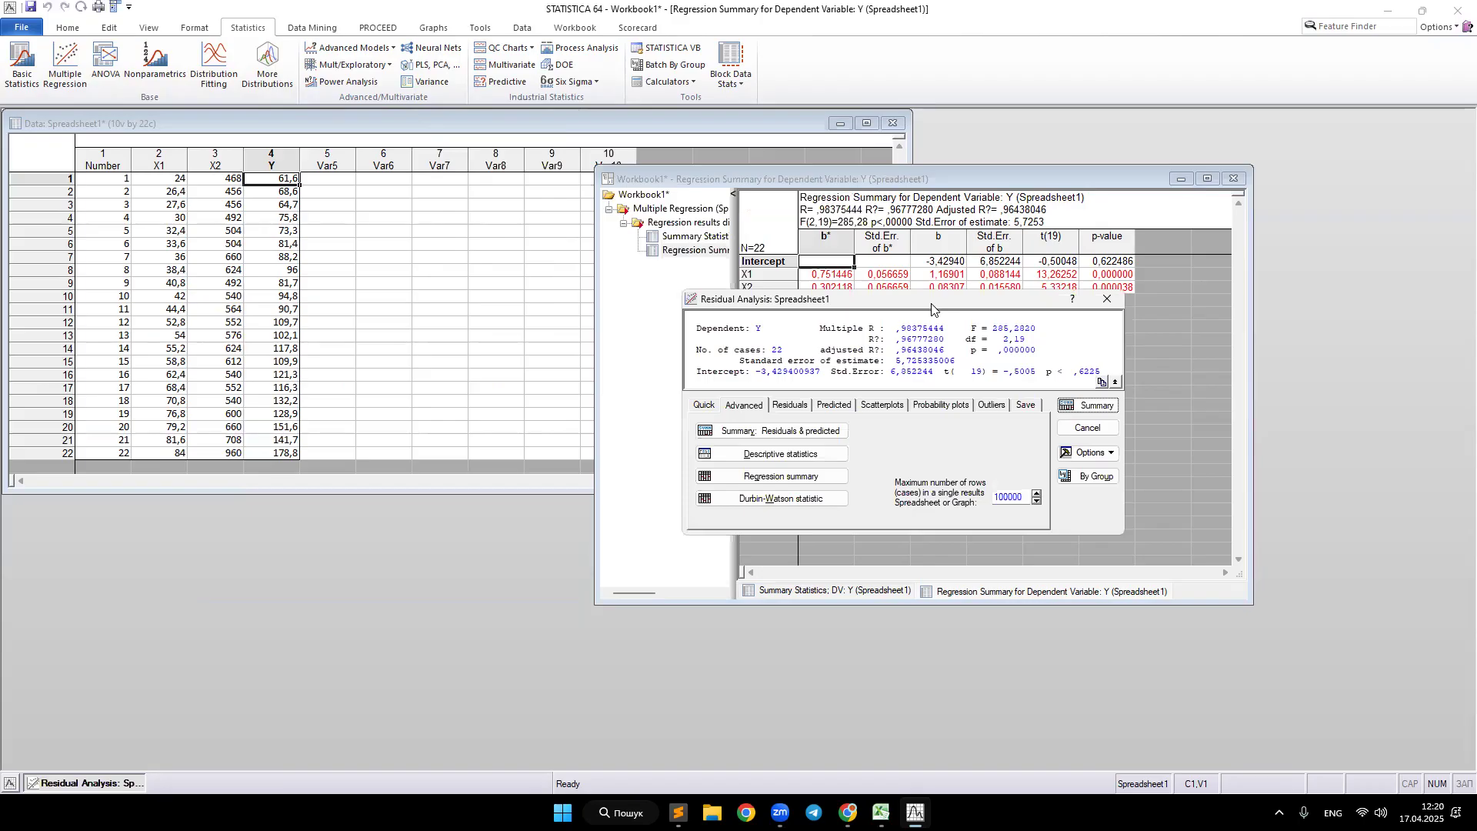
pyautogui.click(781, 499)
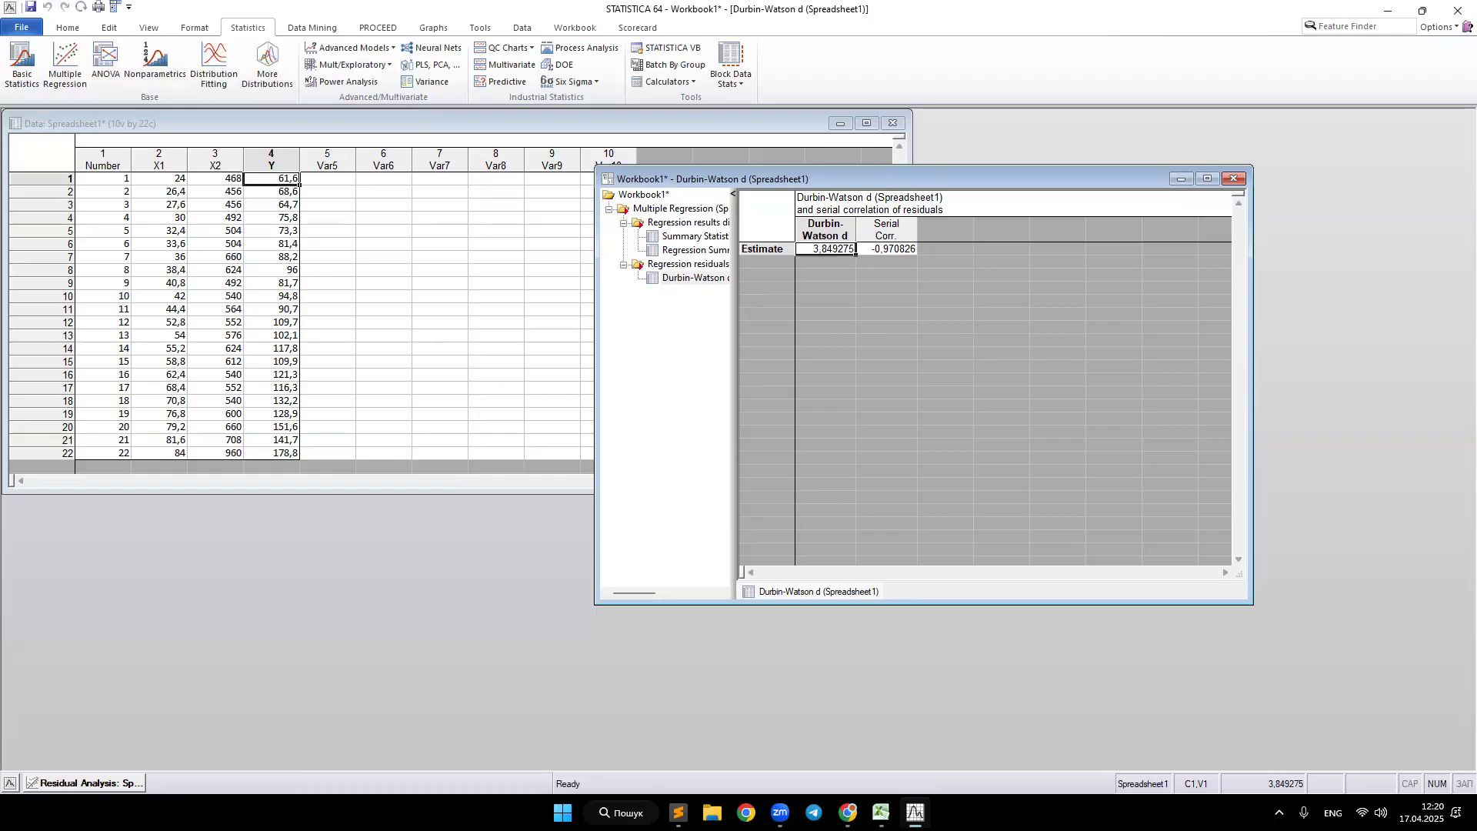
# Step: Compare Statistica's Durbin-Watson d and serial correlation values with the Excel results
pyautogui.click(881, 812)
pyautogui.hotkey('alt', 'Tab')
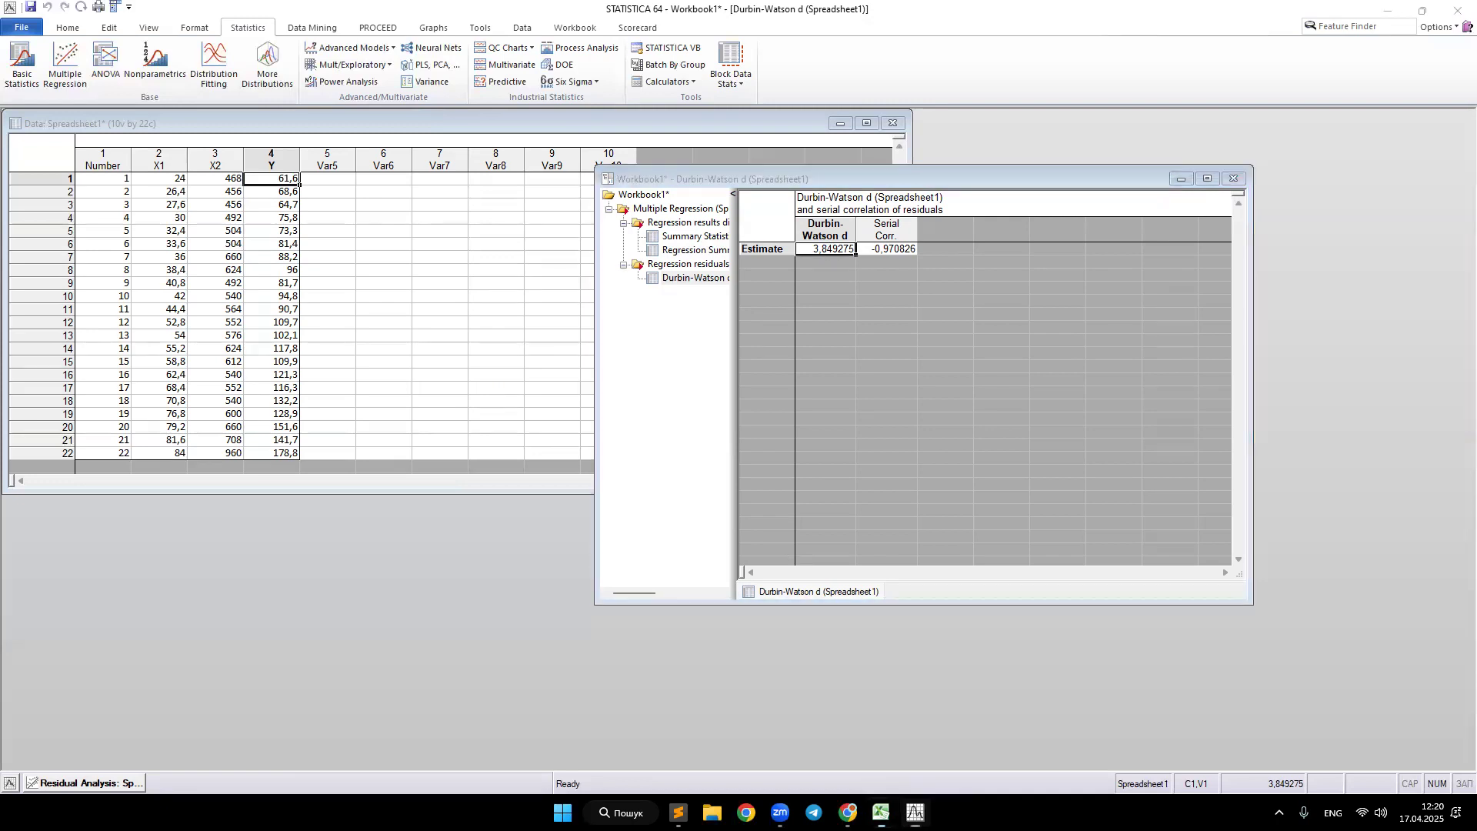
pyautogui.moveTo(829, 446); pyautogui.dragTo(895, 470)
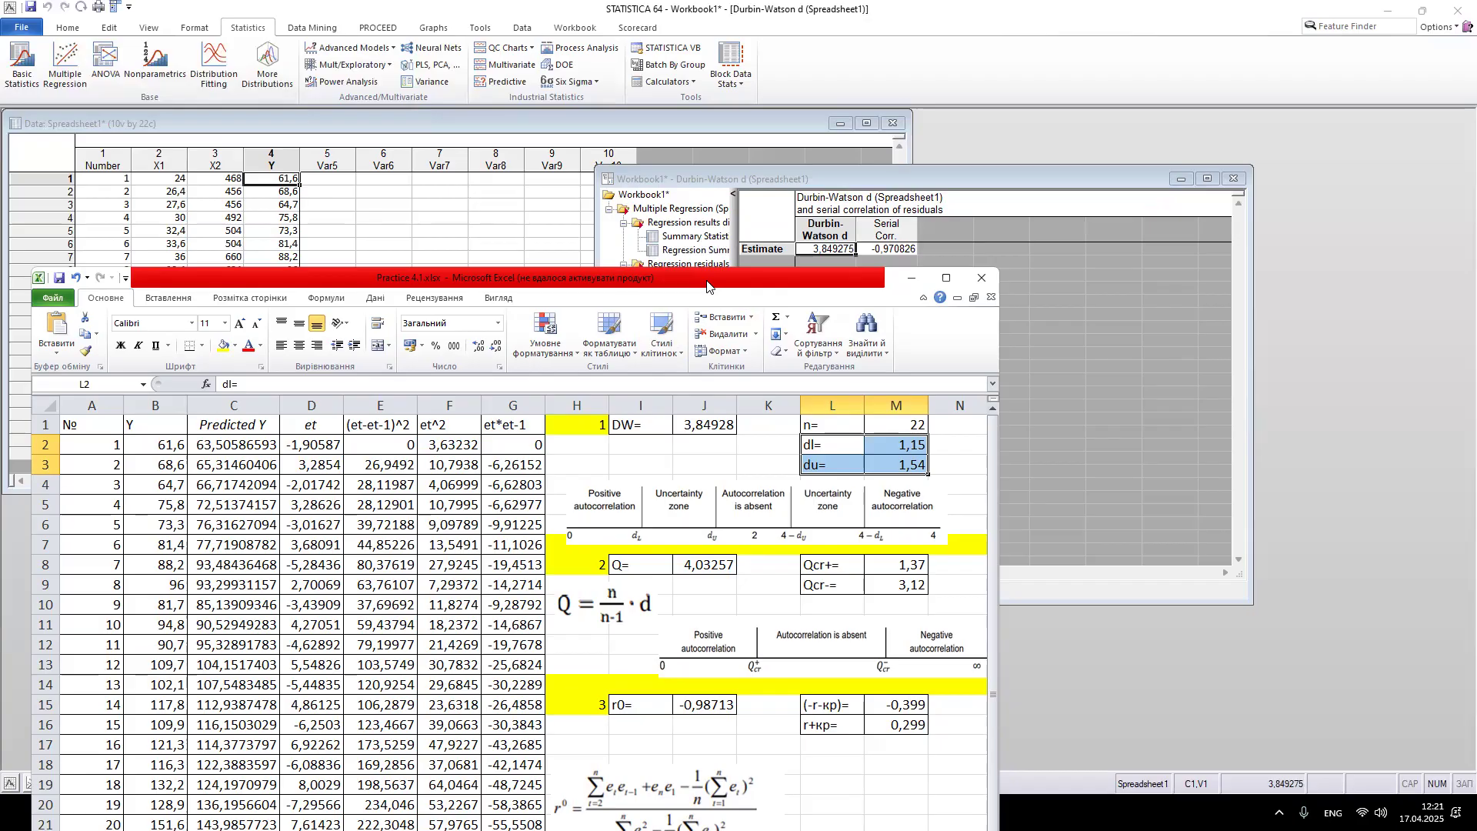
pyautogui.click(911, 278)
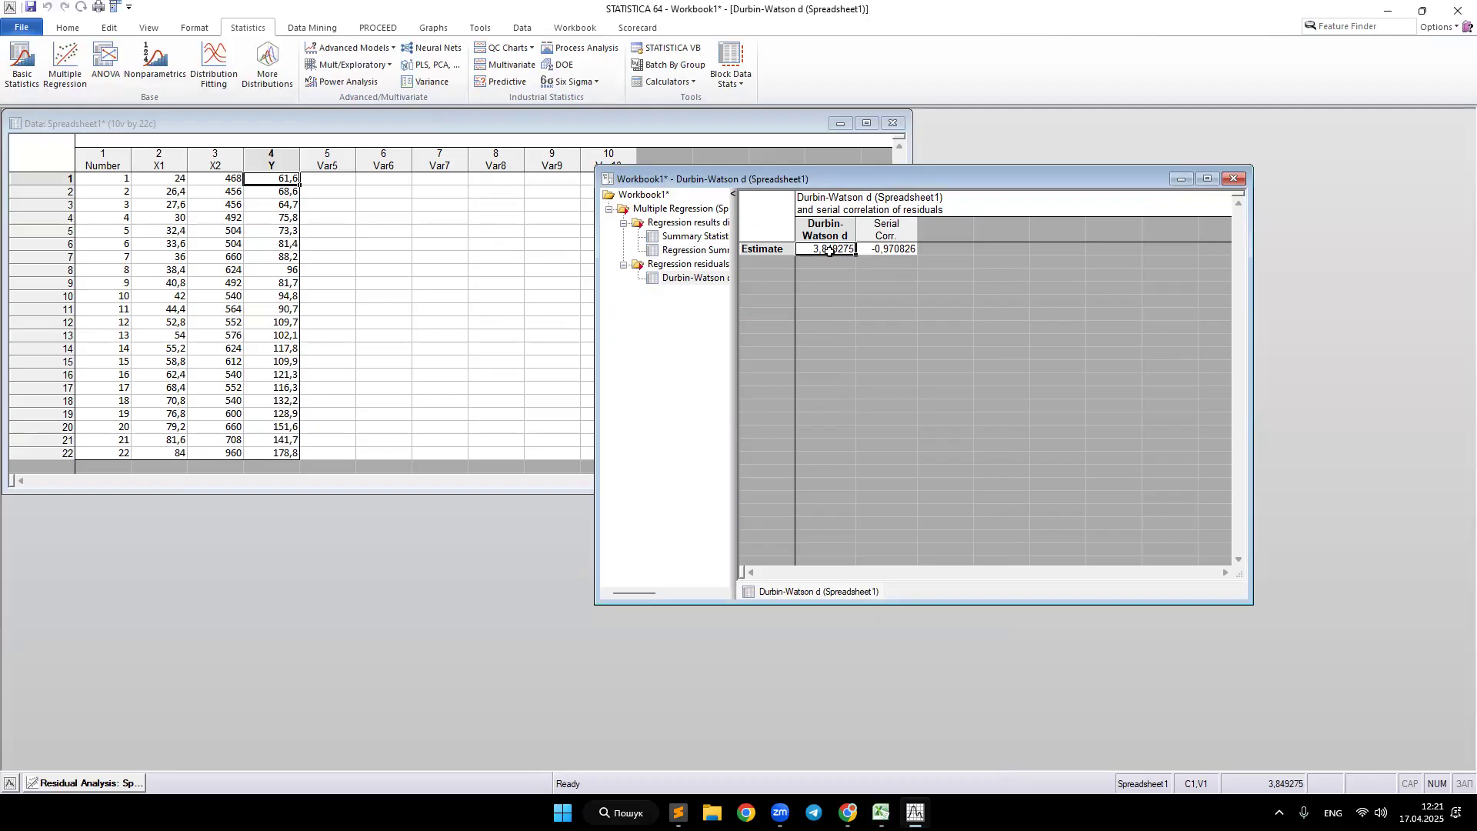
pyautogui.click(901, 247)
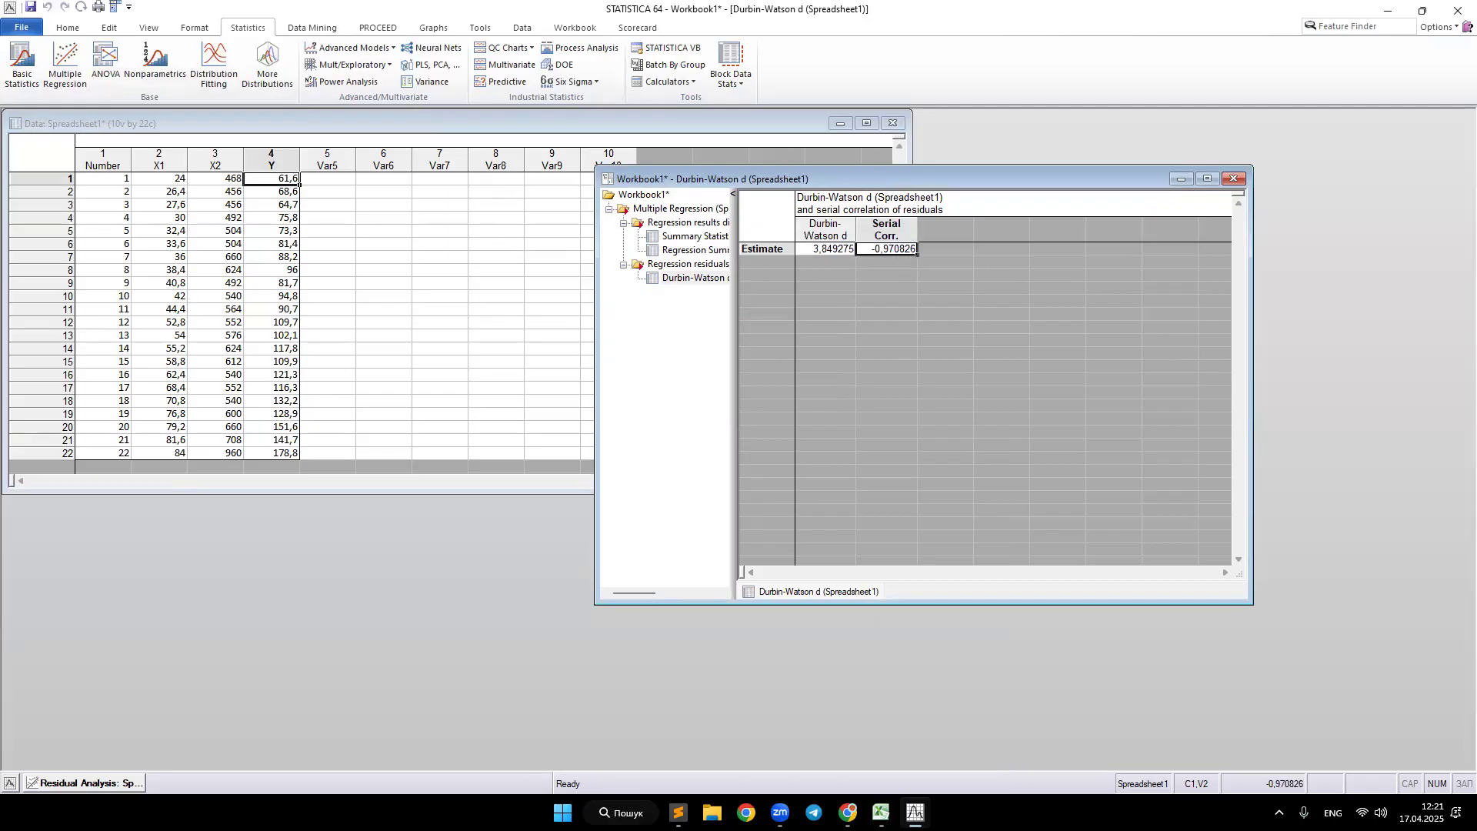
pyautogui.click(881, 813)
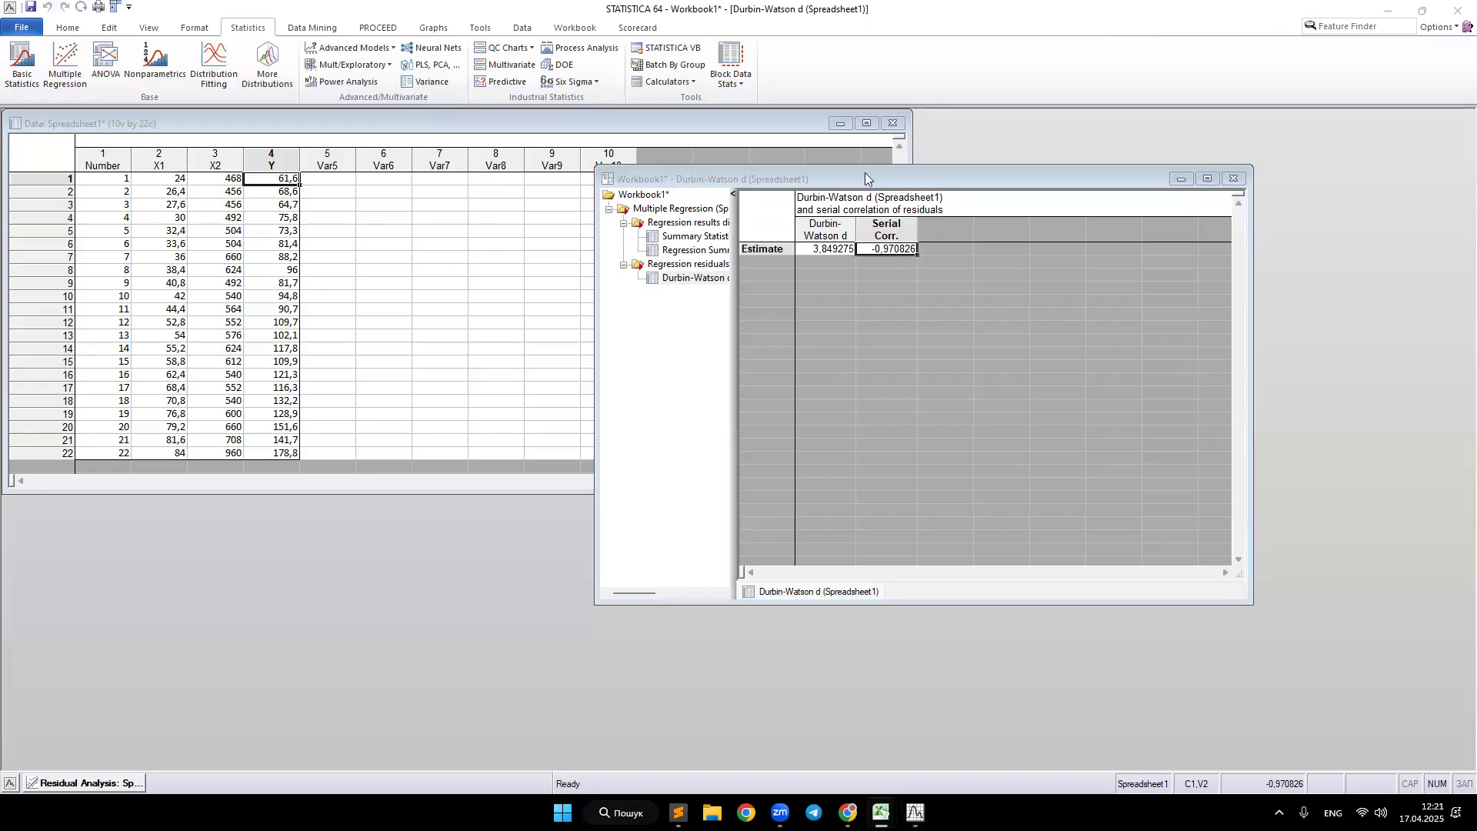
pyautogui.click(907, 175)
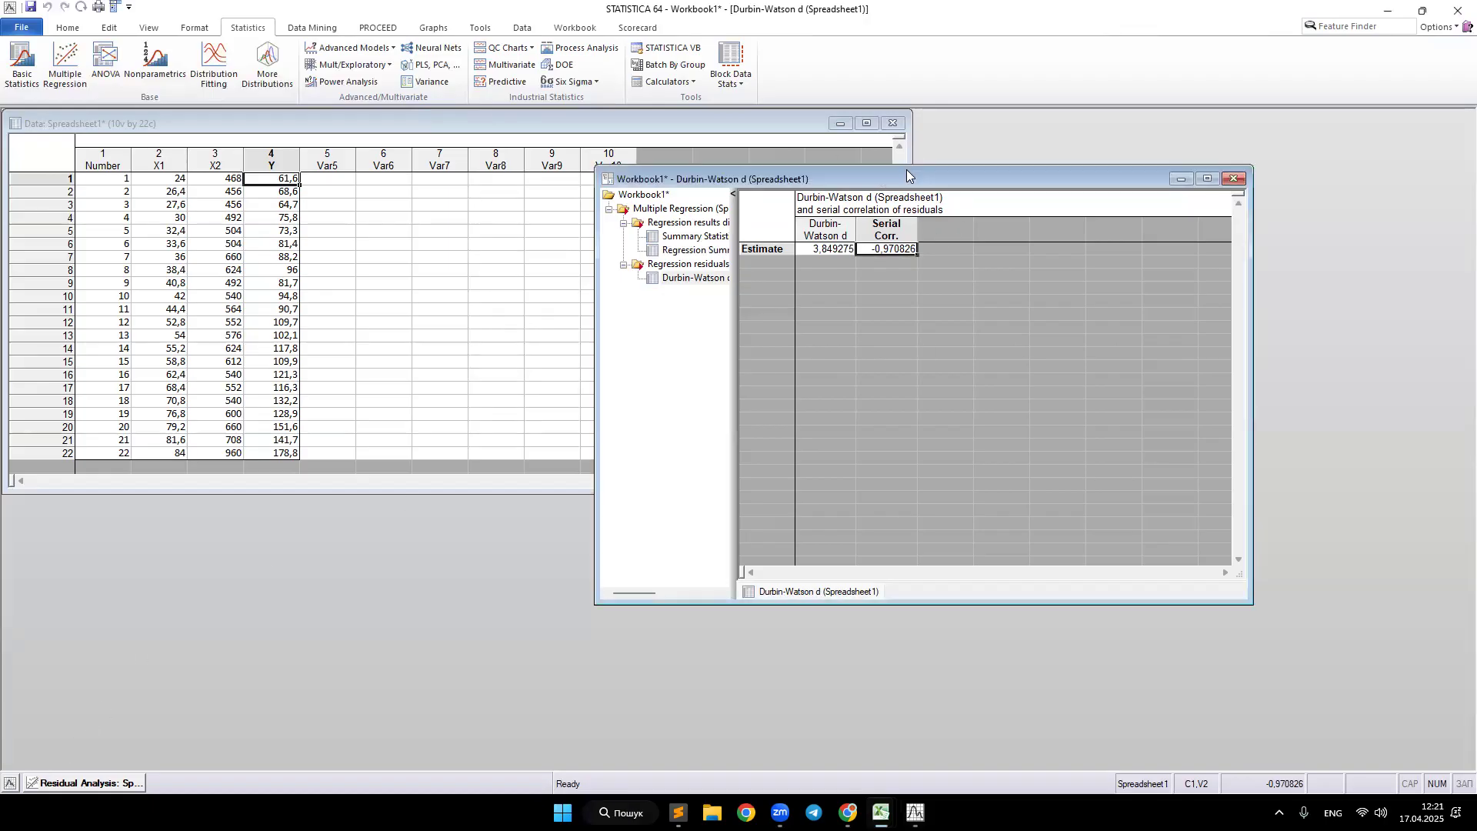
pyautogui.moveTo(907, 175); pyautogui.dragTo(983, 187)
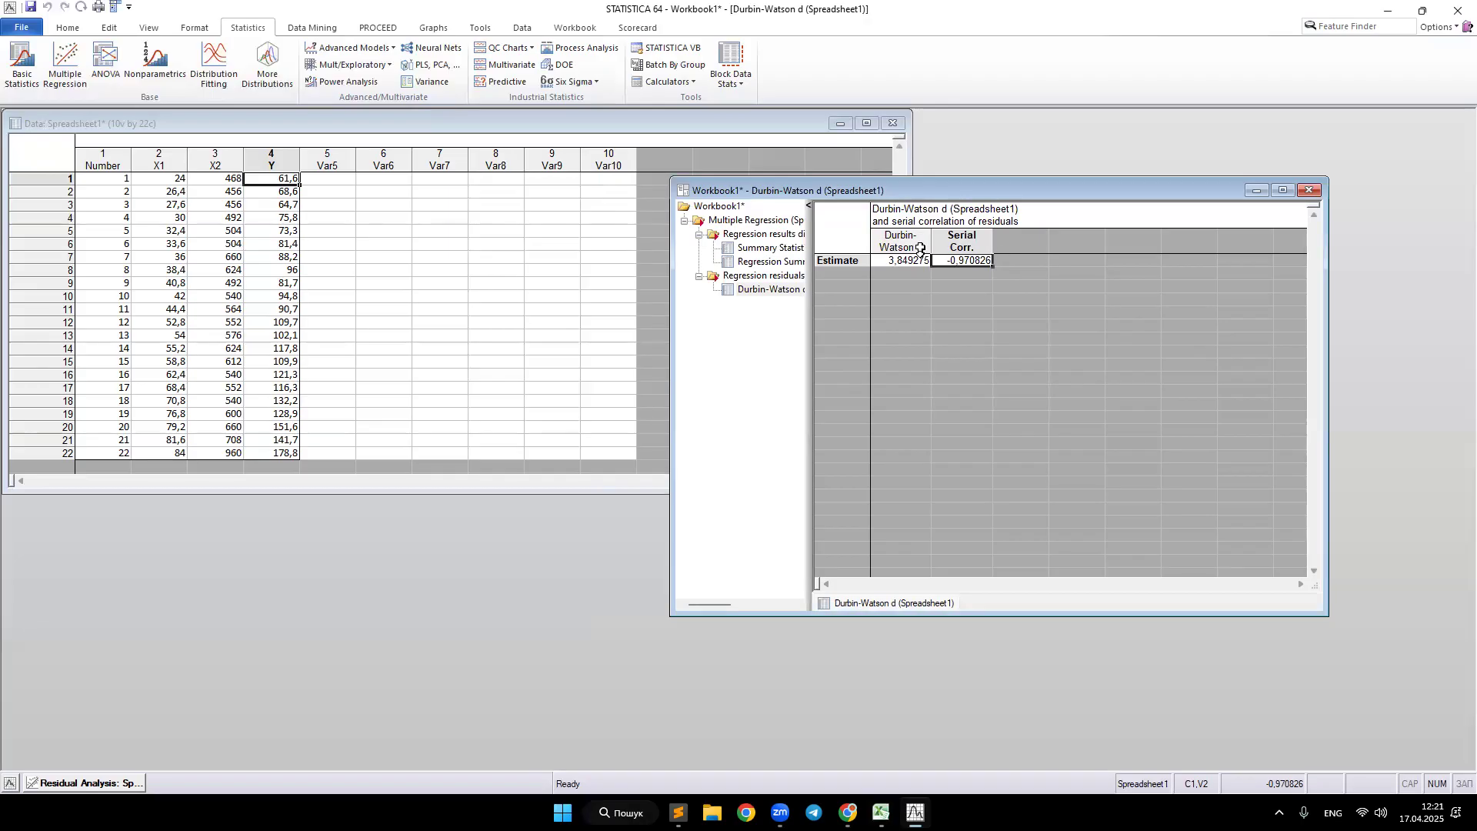
pyautogui.moveTo(898, 244); pyautogui.dragTo(958, 240)
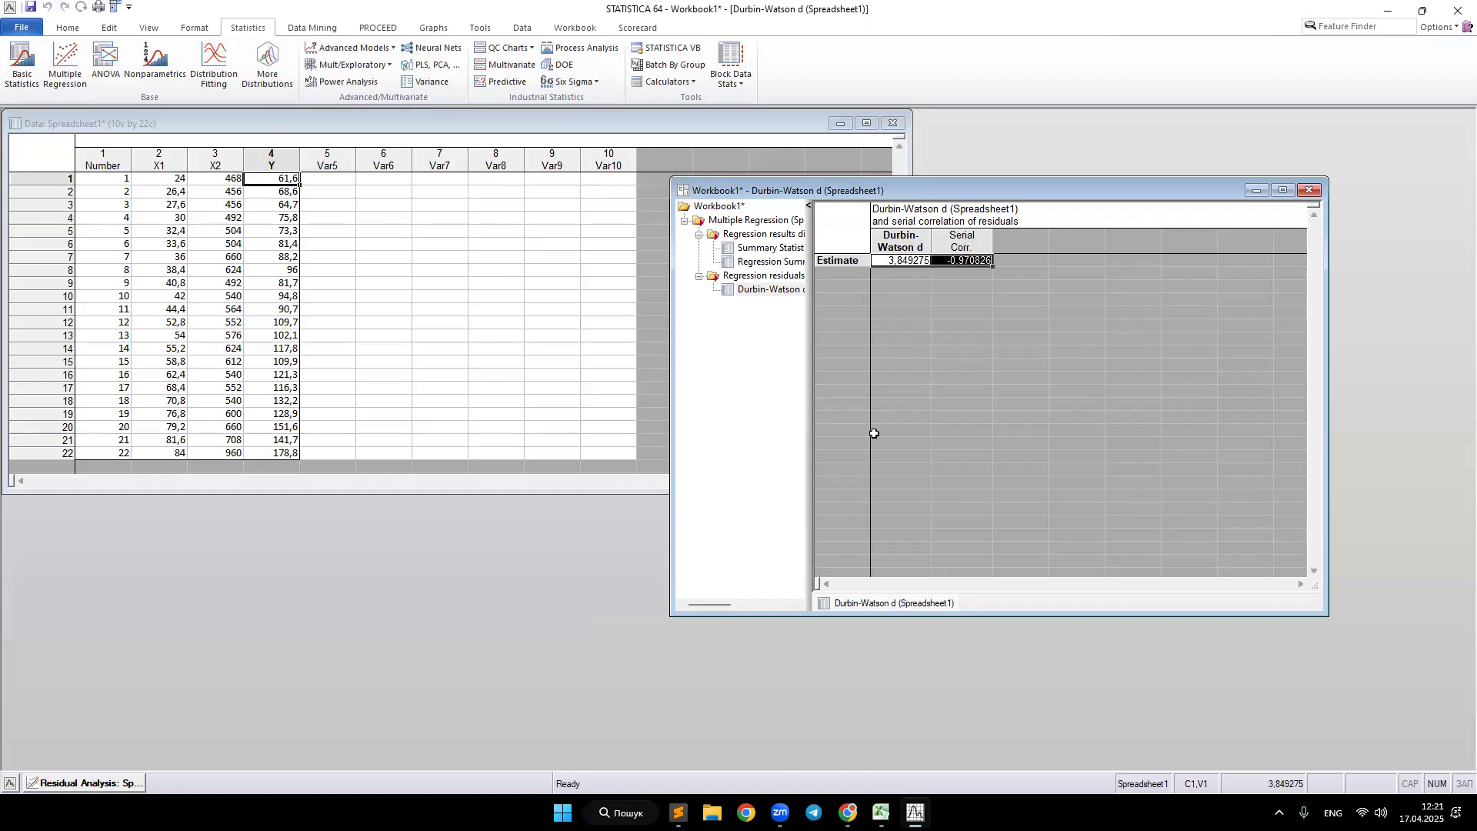
# Step: Switch to the Excel workbook and bring up its autocorrelation test sheet for comparison
pyautogui.click(89, 782)
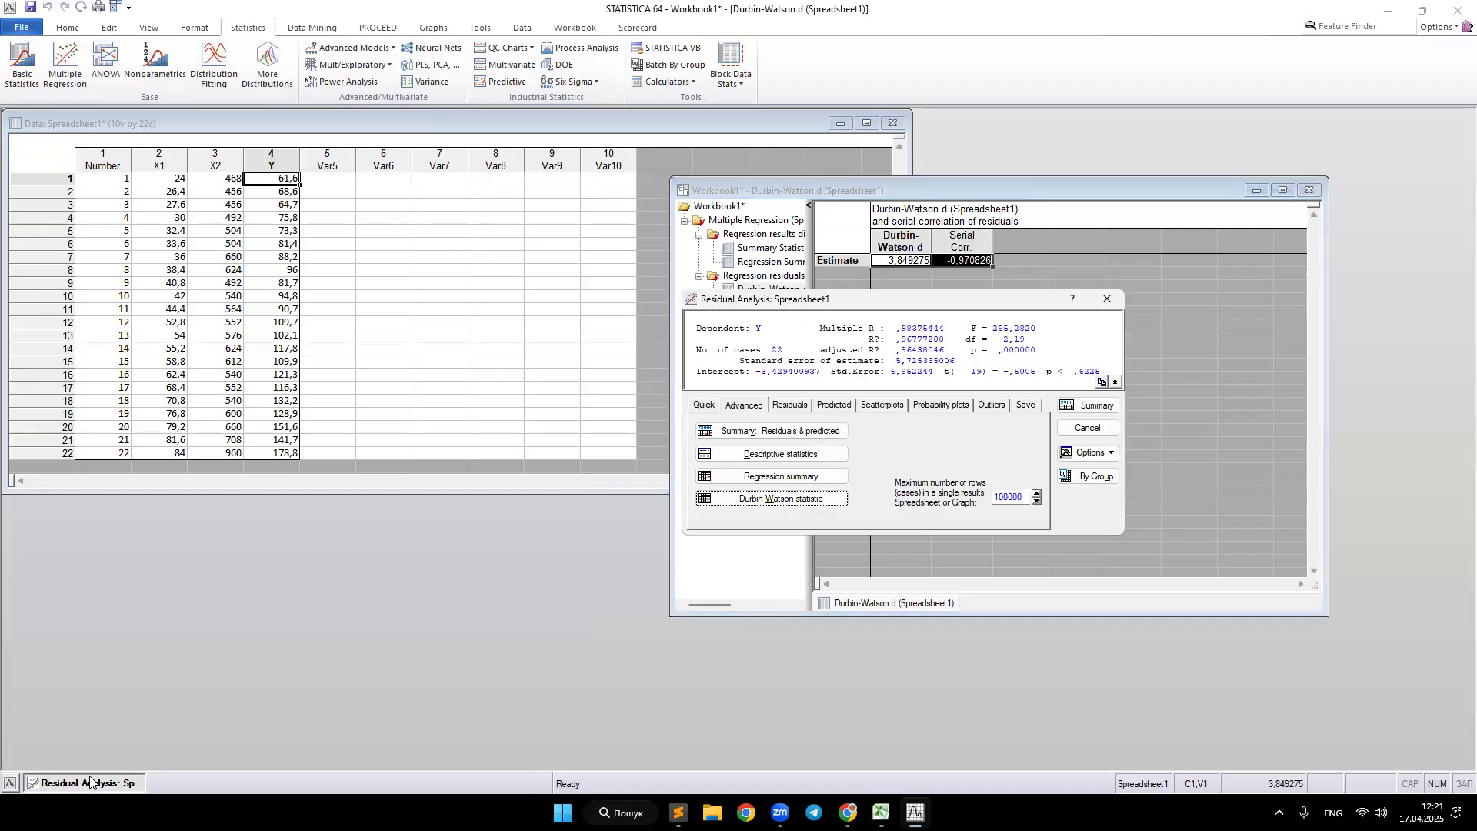
pyautogui.click(885, 198)
pyautogui.hotkey('alt', 'Tab')
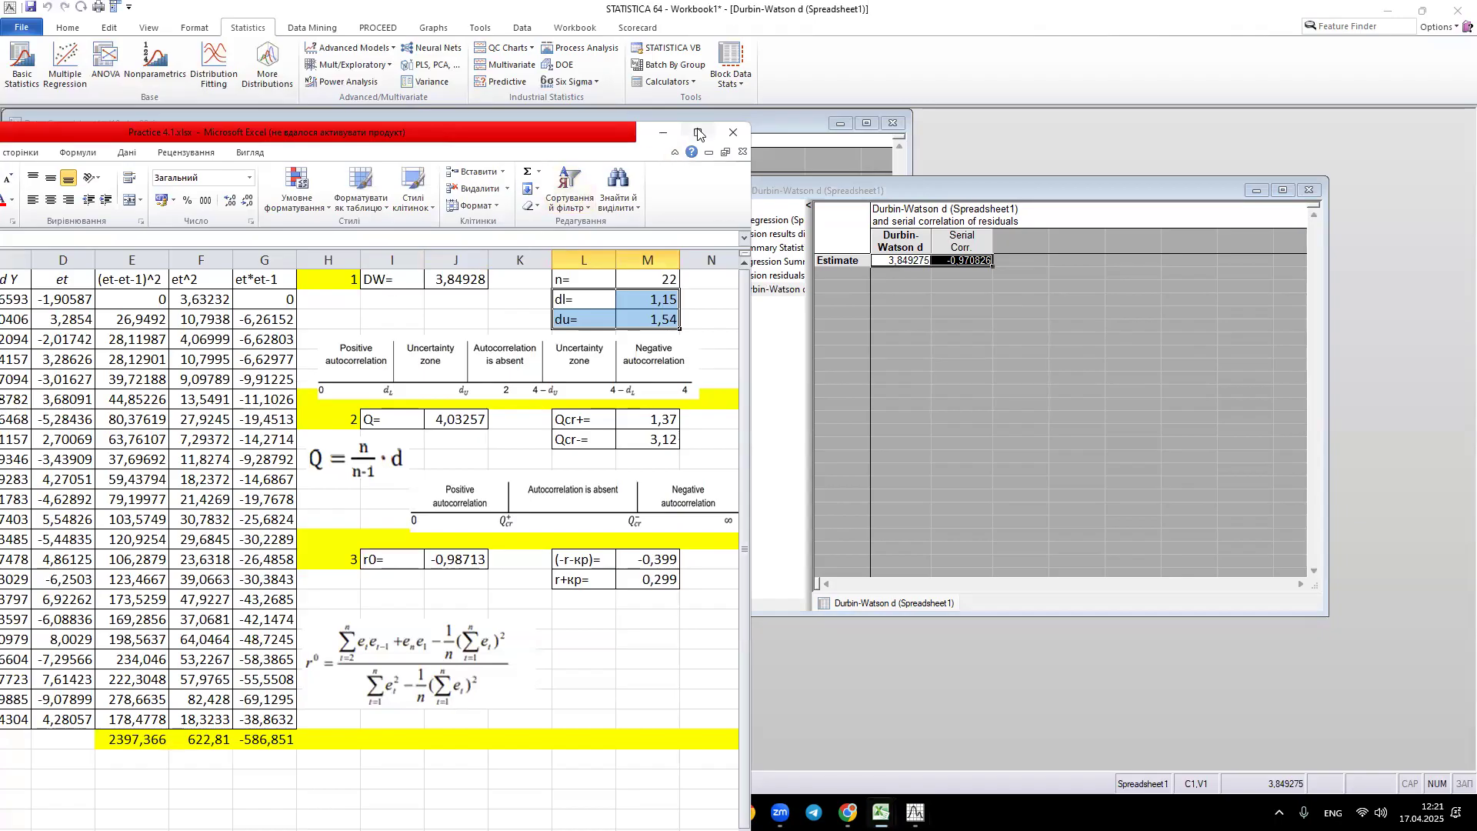
pyautogui.moveTo(697, 134)
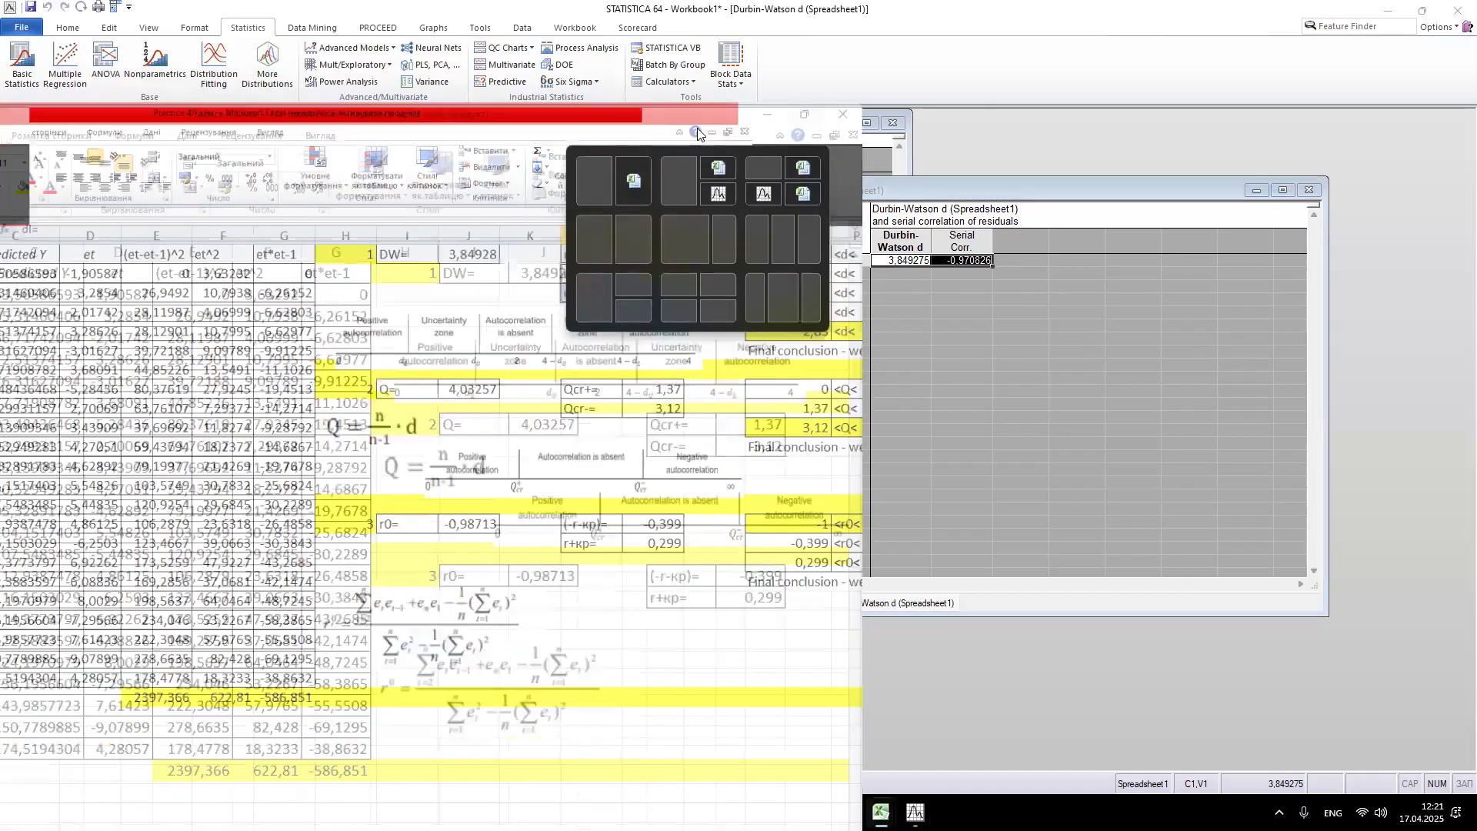
pyautogui.click(698, 132)
pyautogui.moveTo(1012, 158); pyautogui.dragTo(1236, 238)
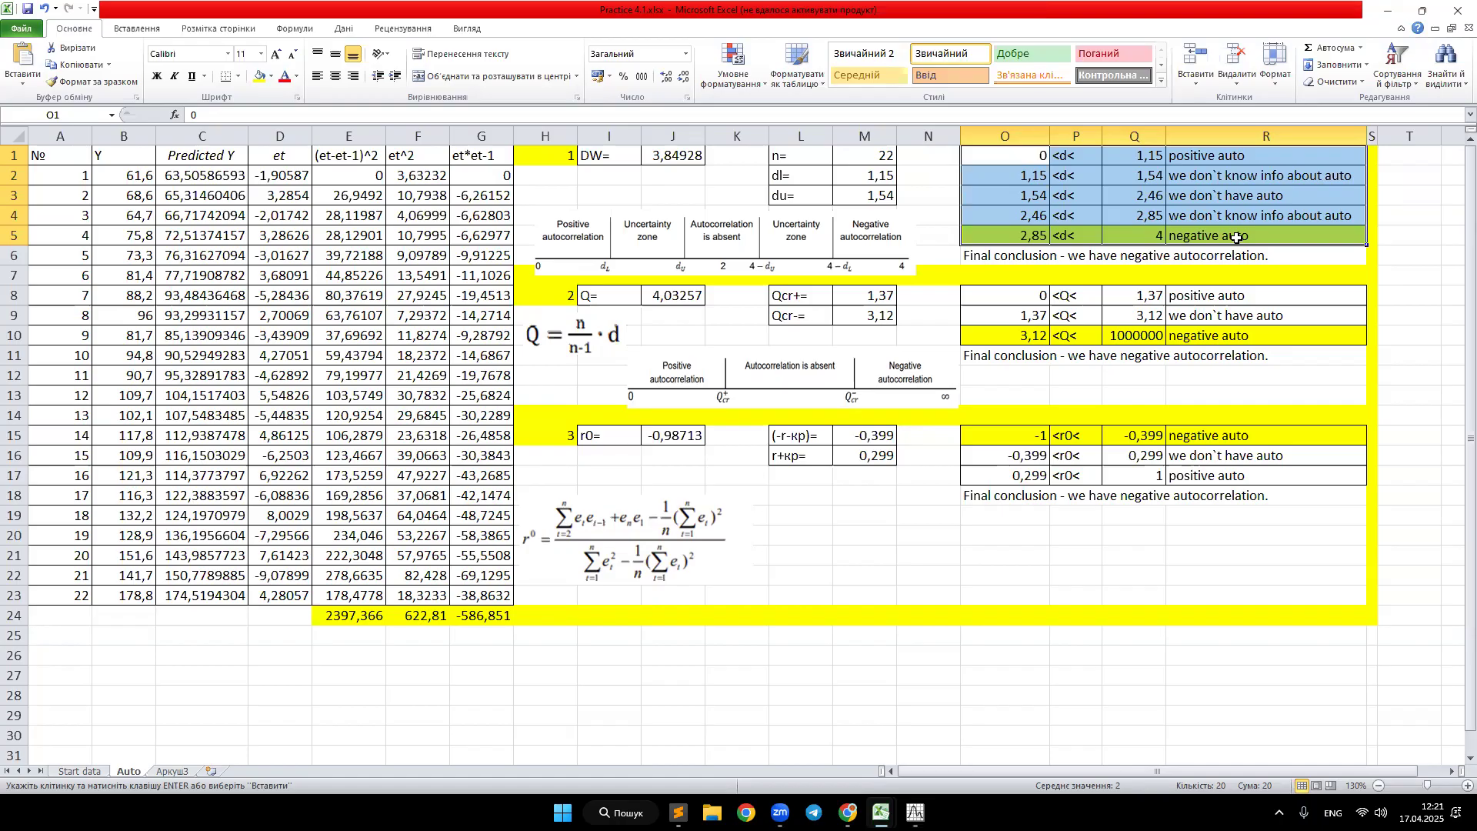
pyautogui.doubleClick(889, 19)
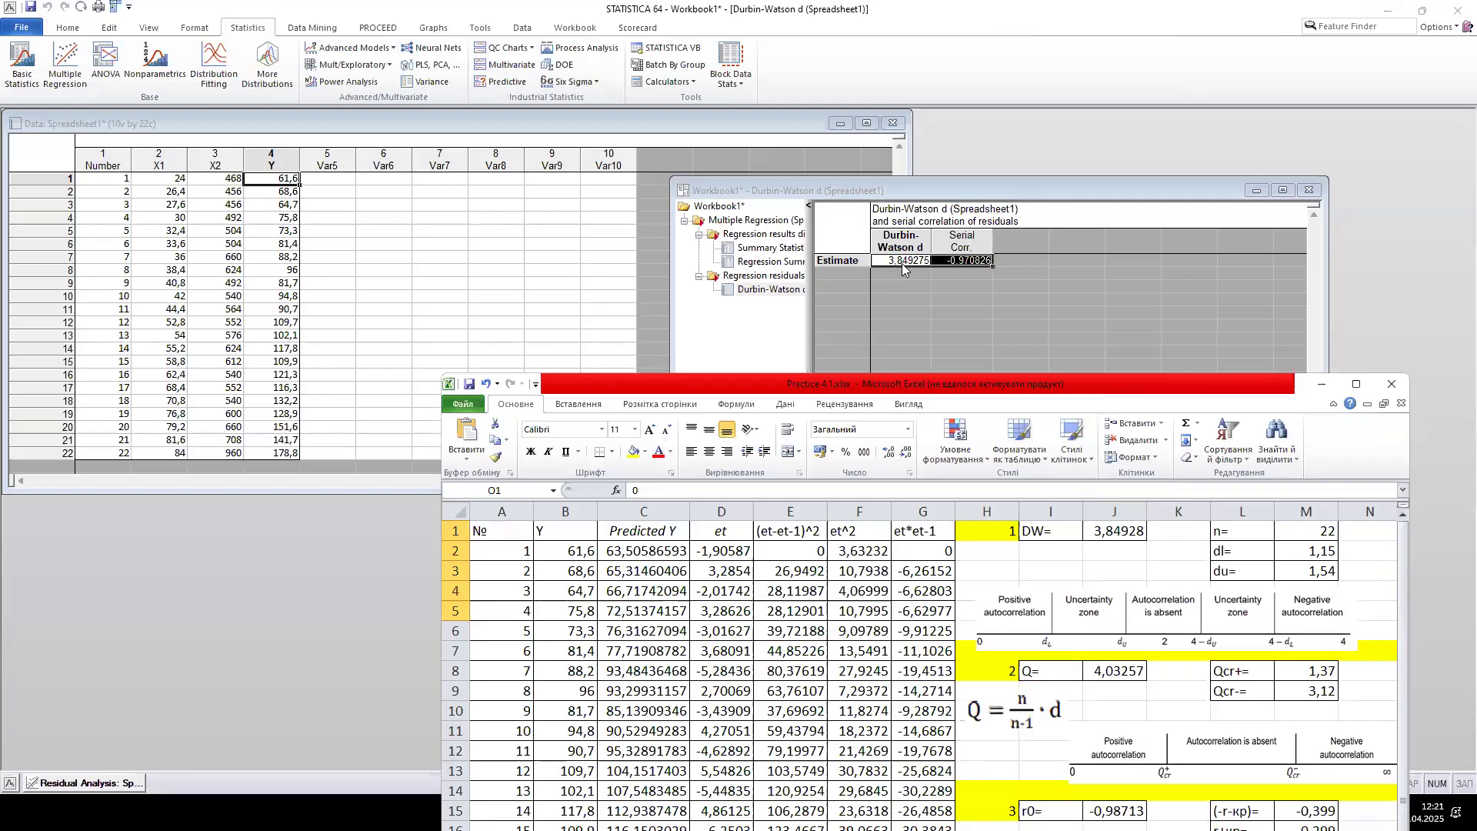
# Step: Examine the Excel DW value, n, critical bounds dl and du, Q and r0 criteria, and the autocorrelation conclusions
pyautogui.click(1088, 534)
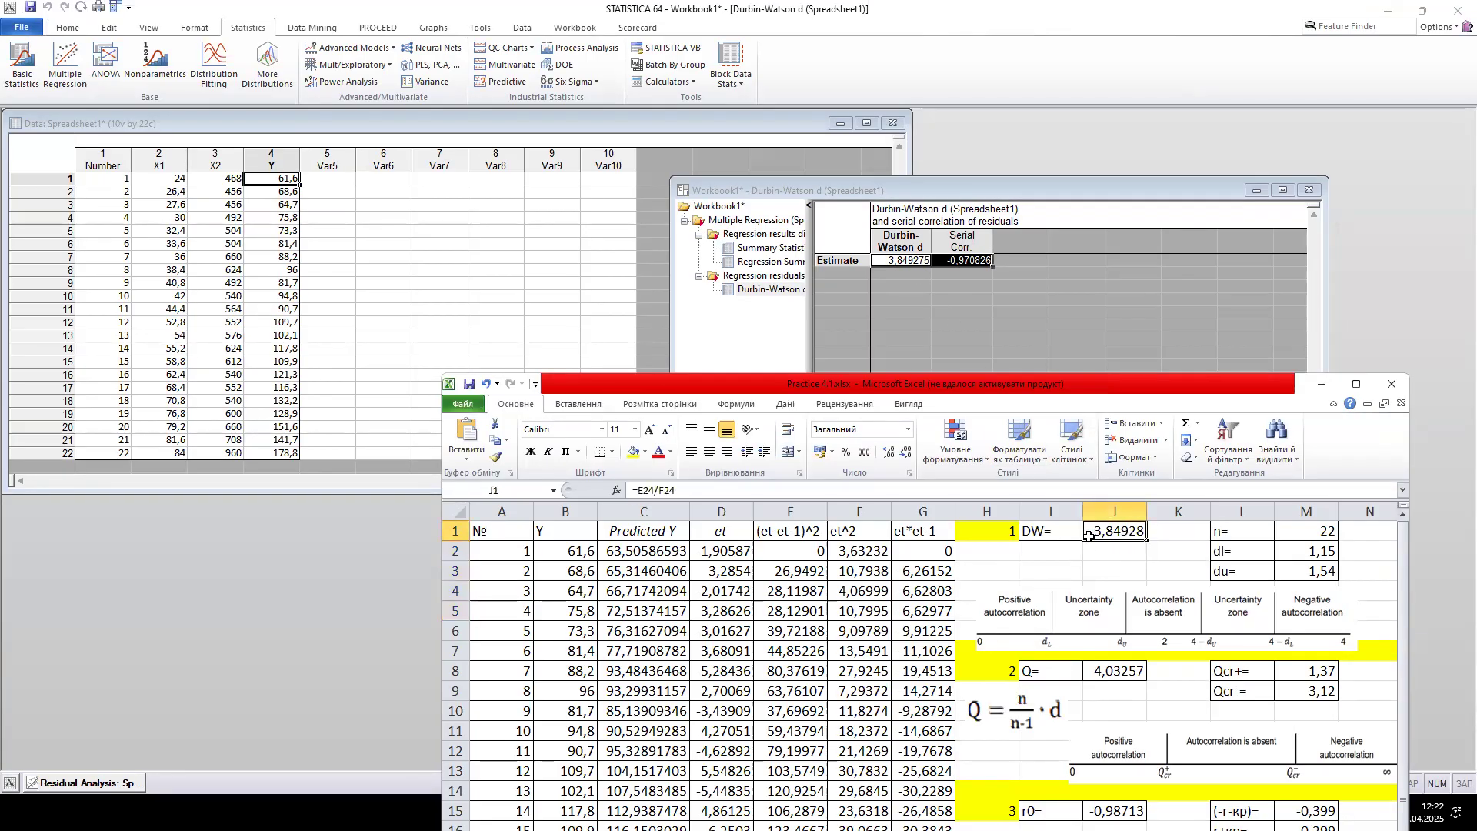
pyautogui.moveTo(1089, 536); pyautogui.dragTo(1066, 534)
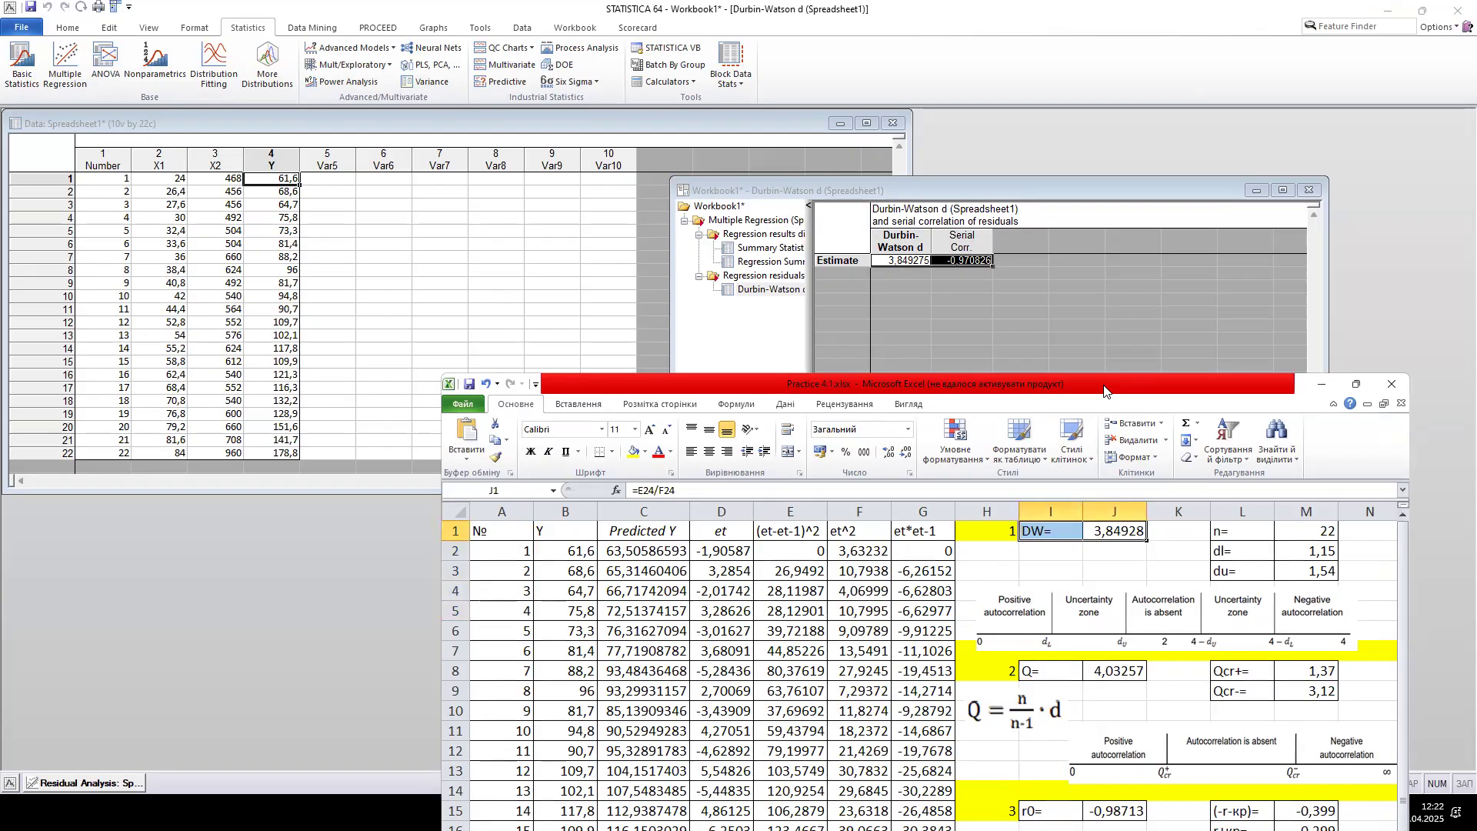
pyautogui.doubleClick(1105, 391)
pyautogui.moveTo(792, 175); pyautogui.dragTo(883, 197)
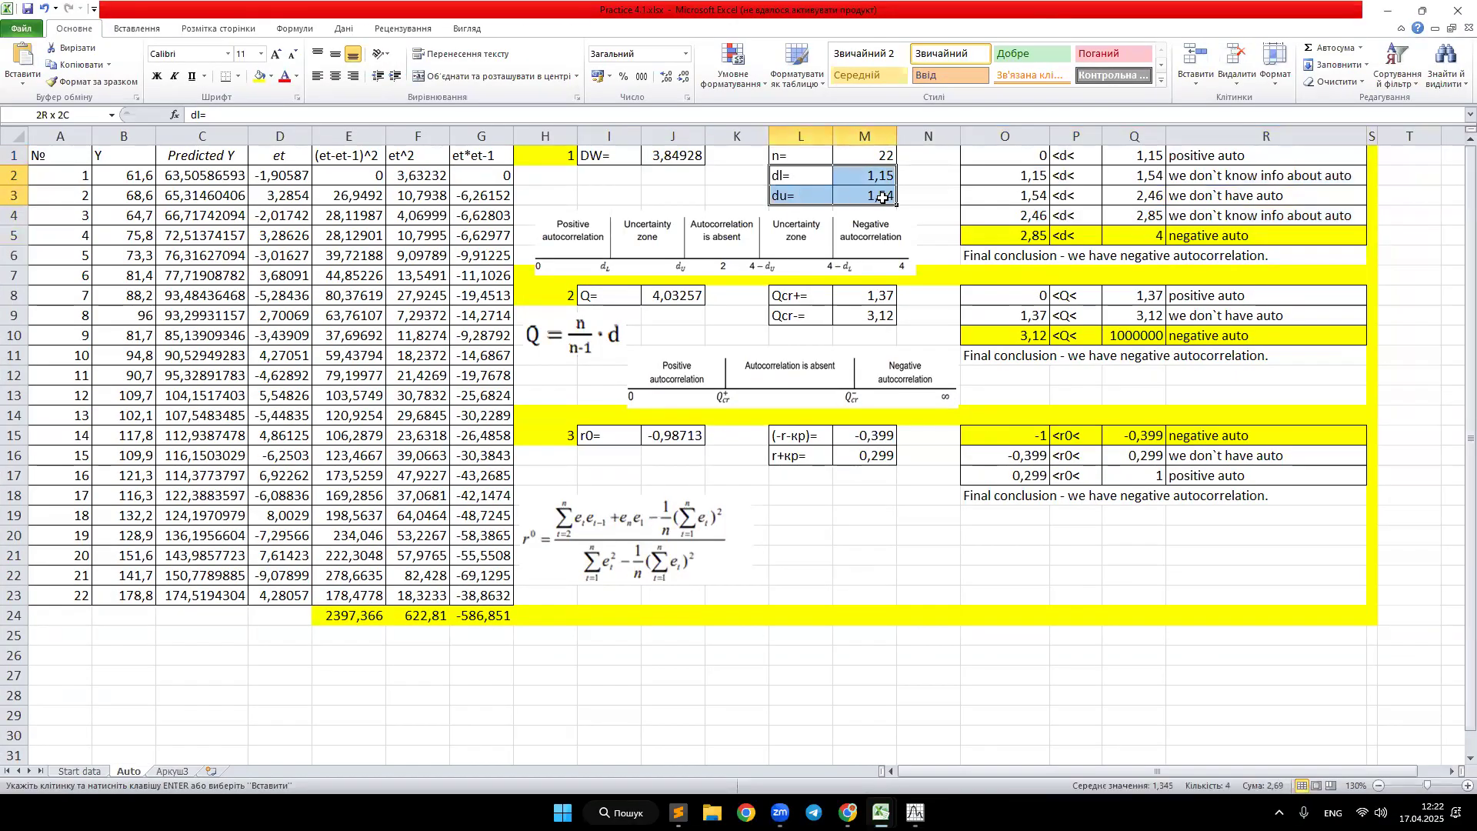
pyautogui.moveTo(808, 154); pyautogui.dragTo(867, 148)
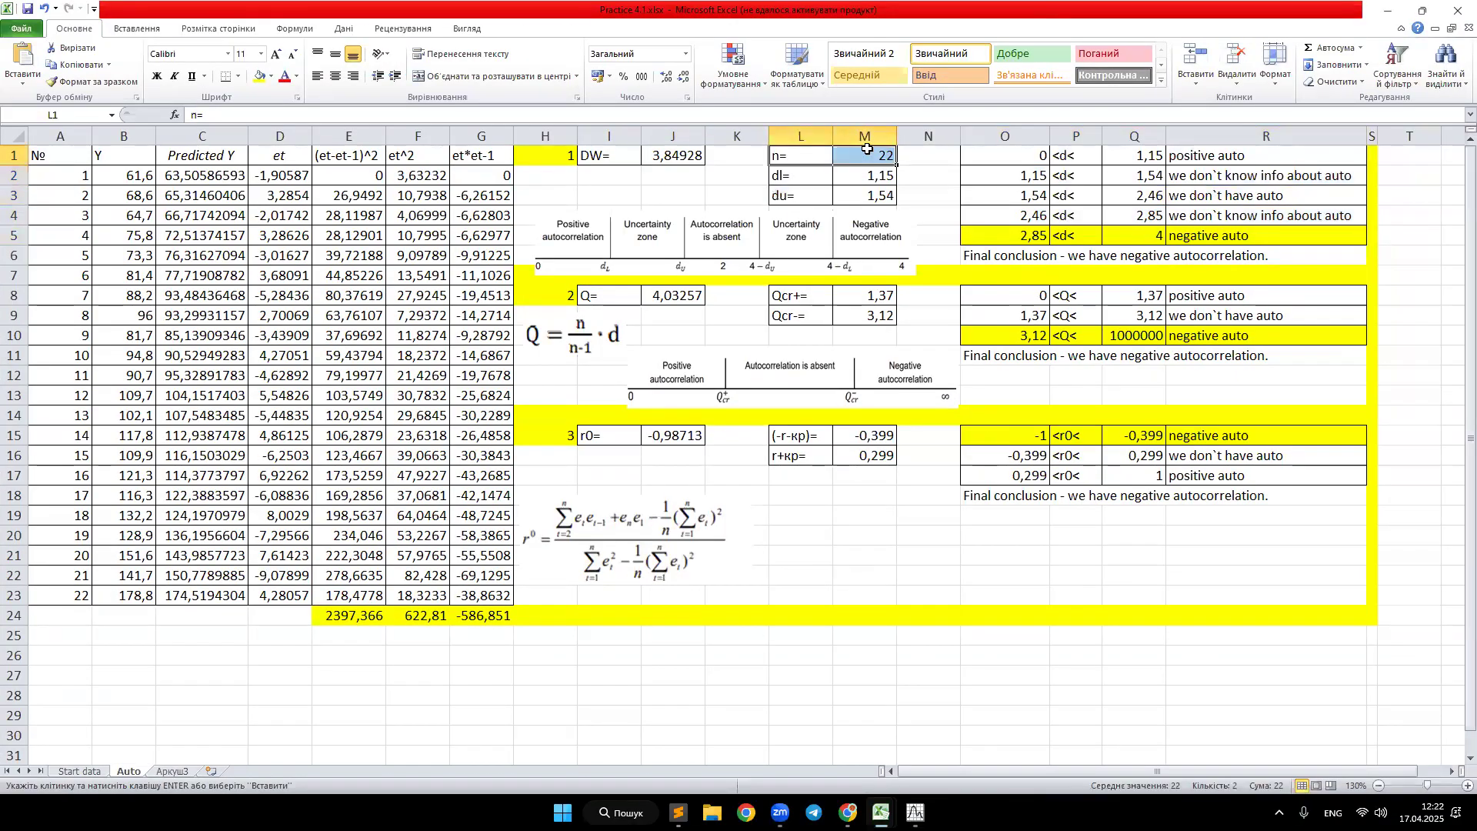
pyautogui.moveTo(1011, 154); pyautogui.dragTo(1257, 243)
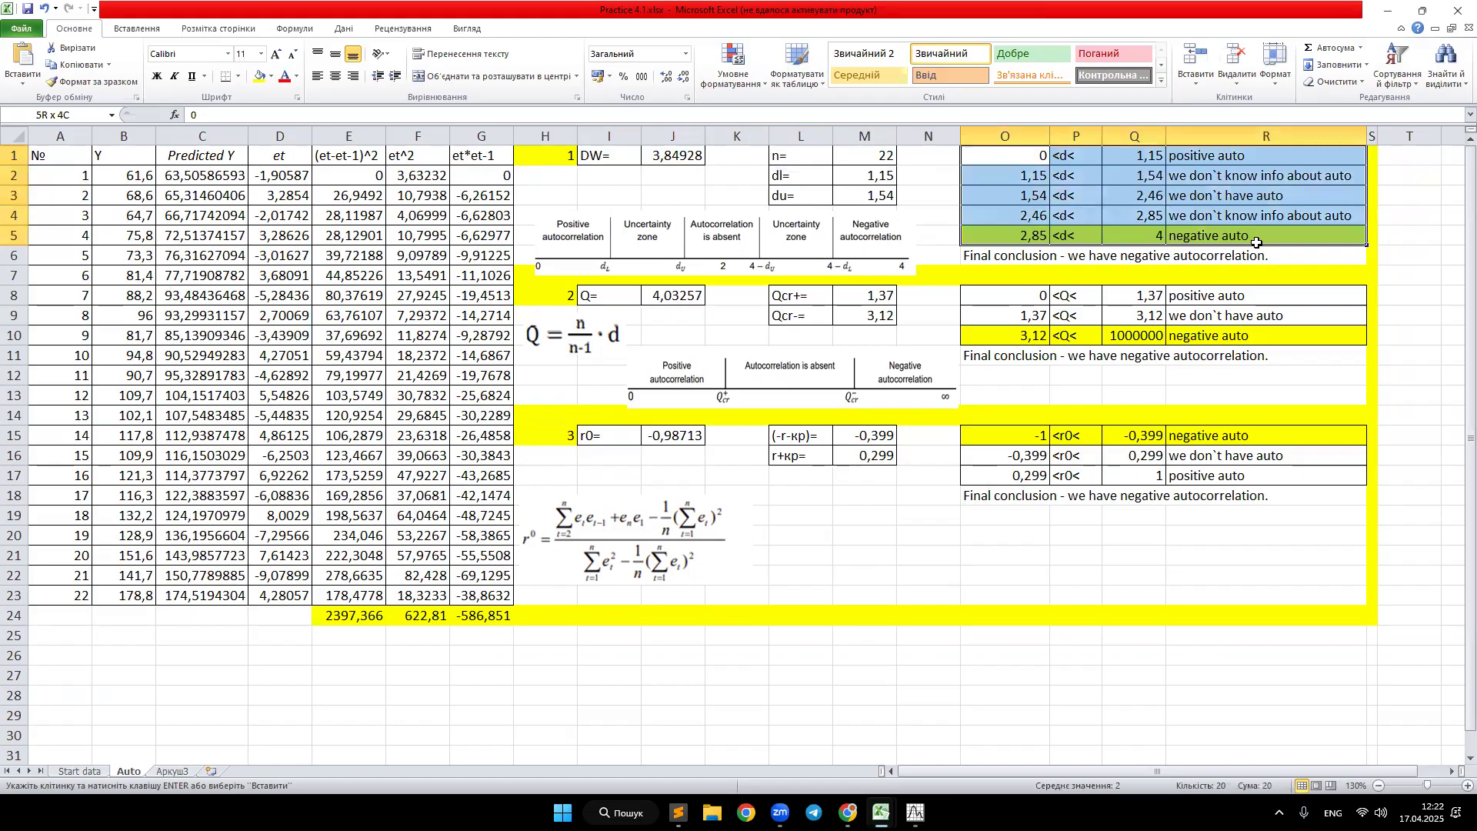
pyautogui.moveTo(1257, 242); pyautogui.dragTo(1279, 151)
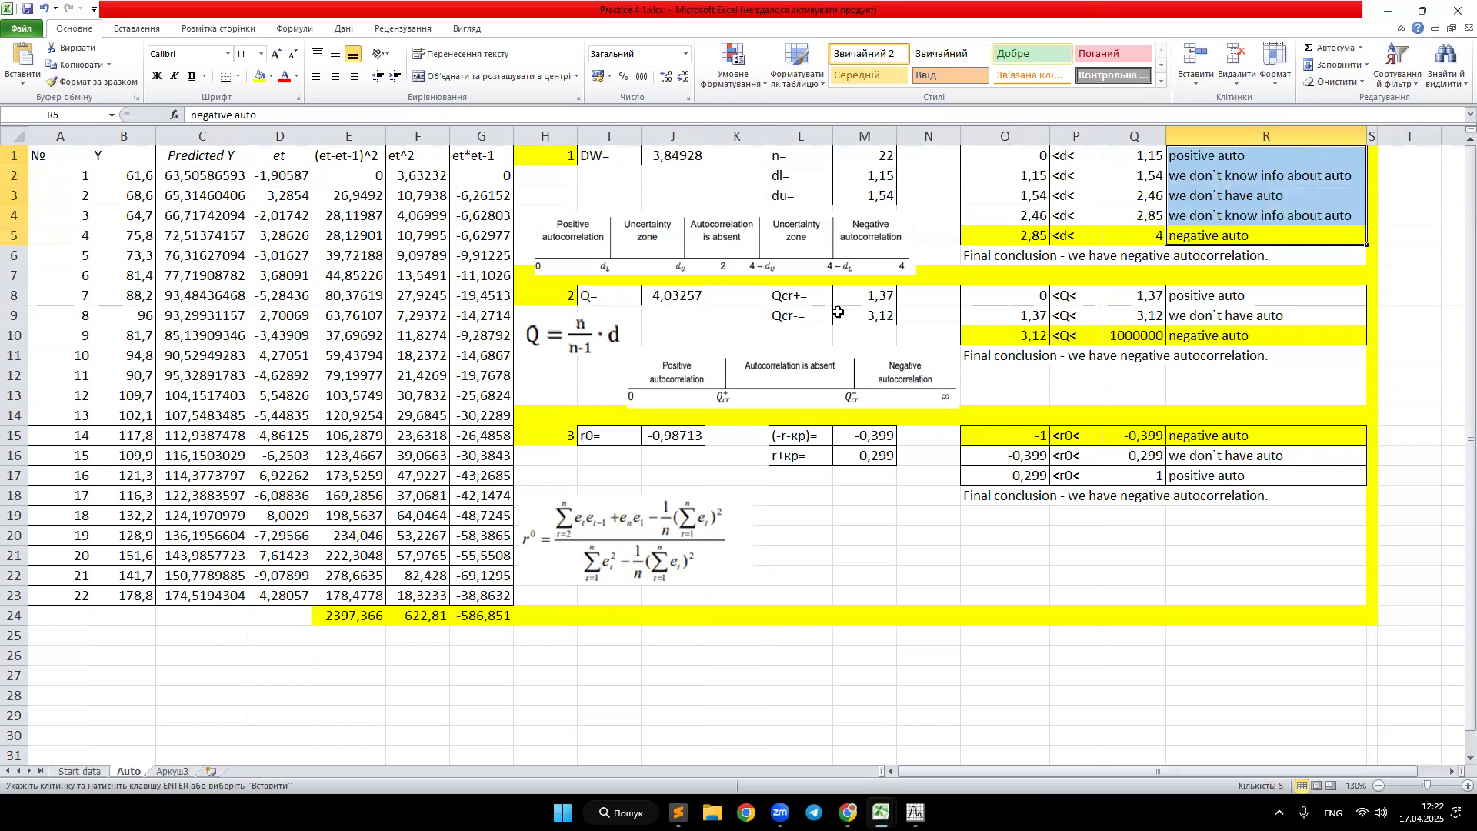
pyautogui.moveTo(608, 435); pyautogui.dragTo(689, 437)
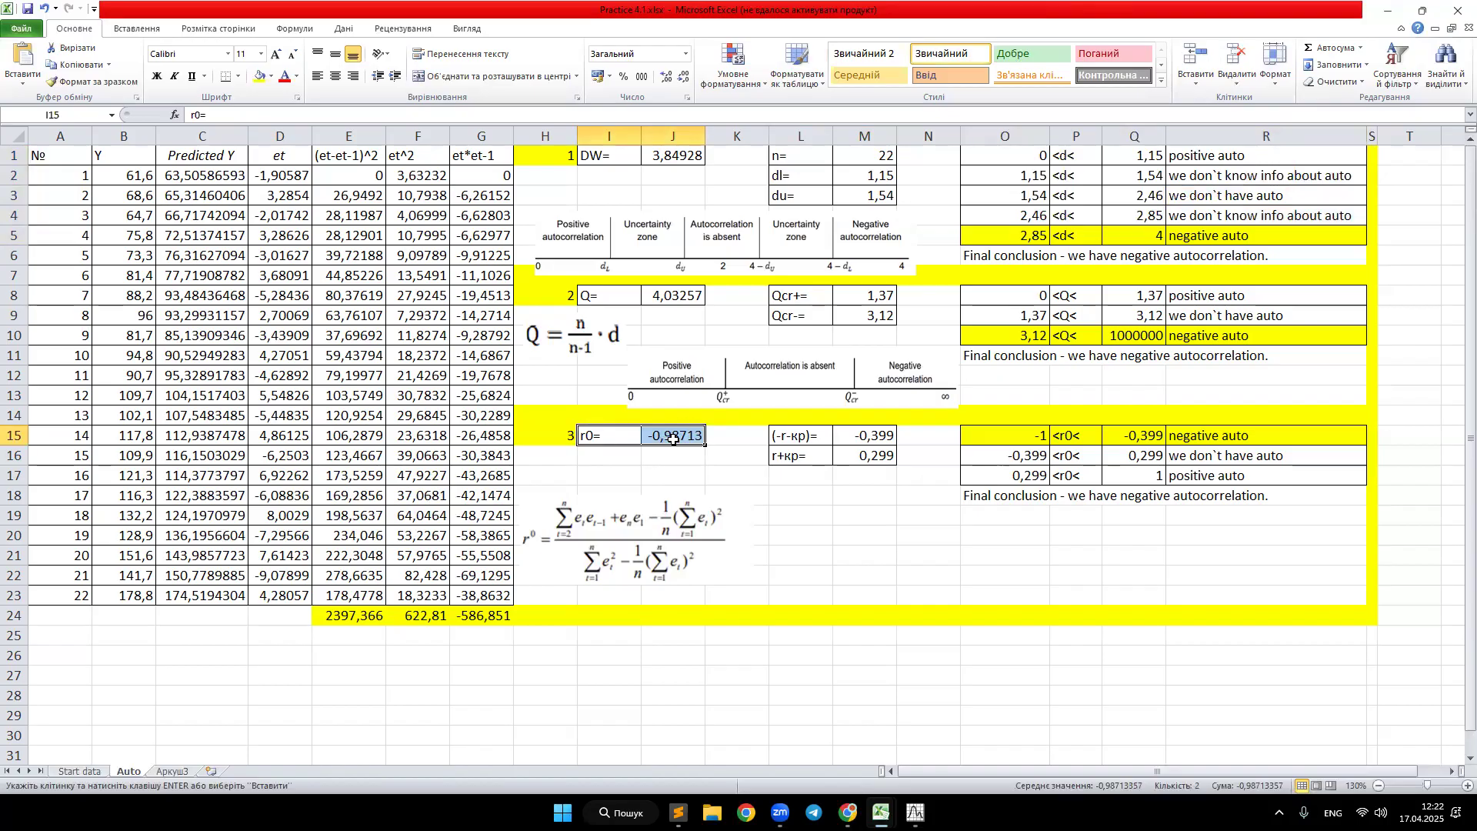
pyautogui.click(796, 432)
pyautogui.moveTo(797, 432); pyautogui.dragTo(863, 449)
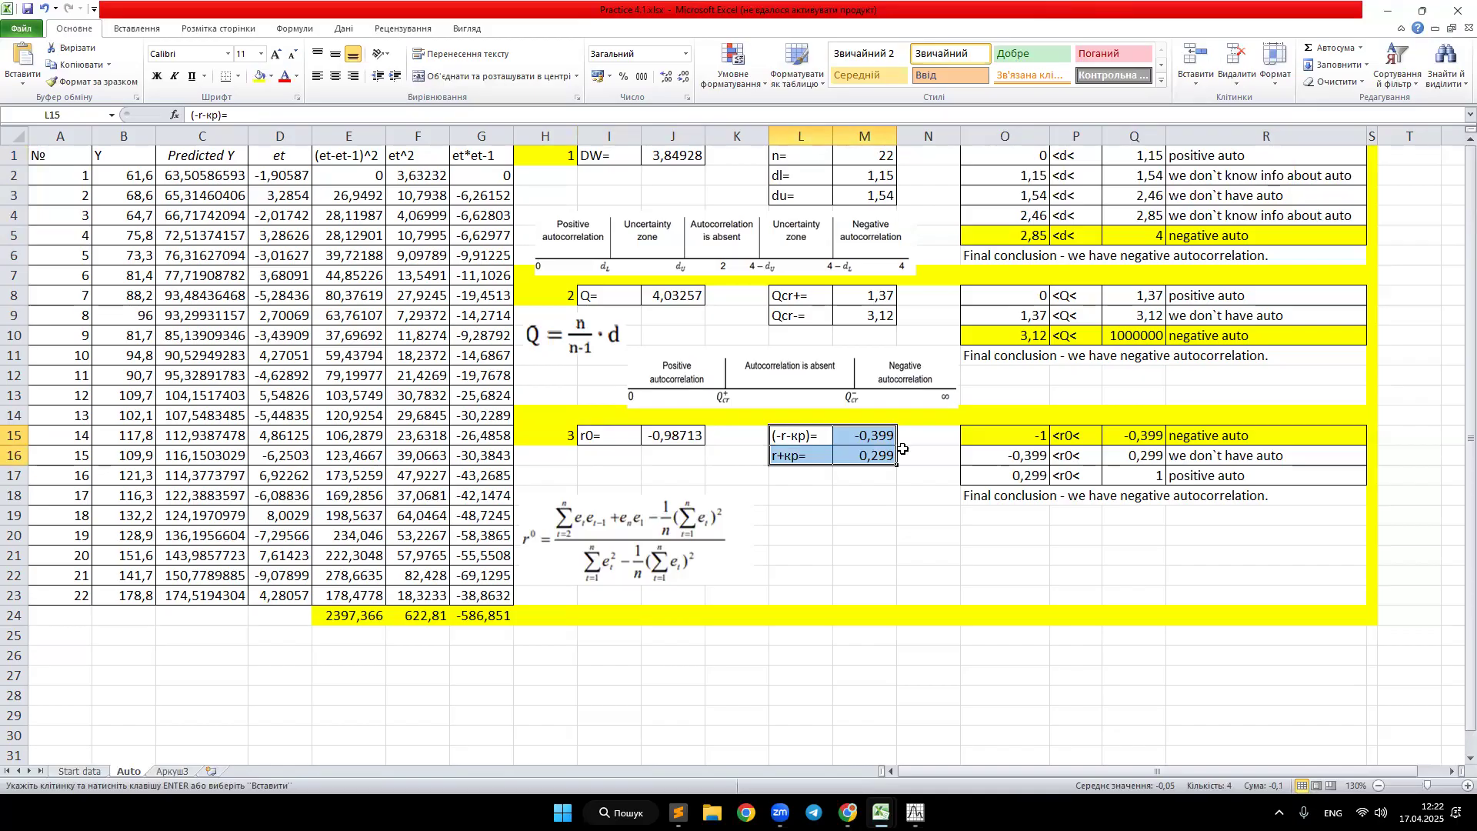
pyautogui.moveTo(1017, 435); pyautogui.dragTo(1210, 520)
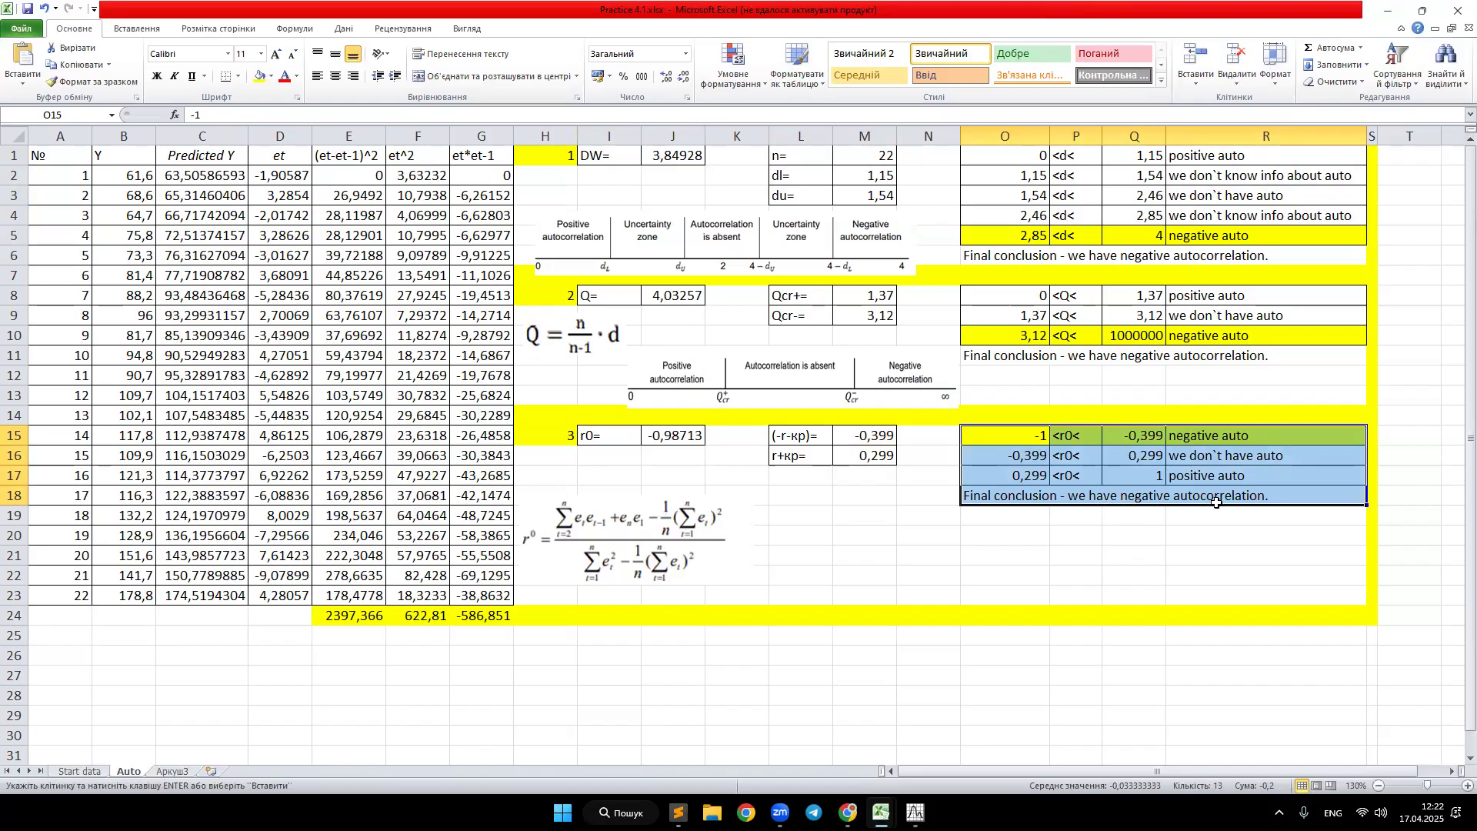
pyautogui.moveTo(1041, 14); pyautogui.dragTo(1476, 6)
pyautogui.click(1060, 188)
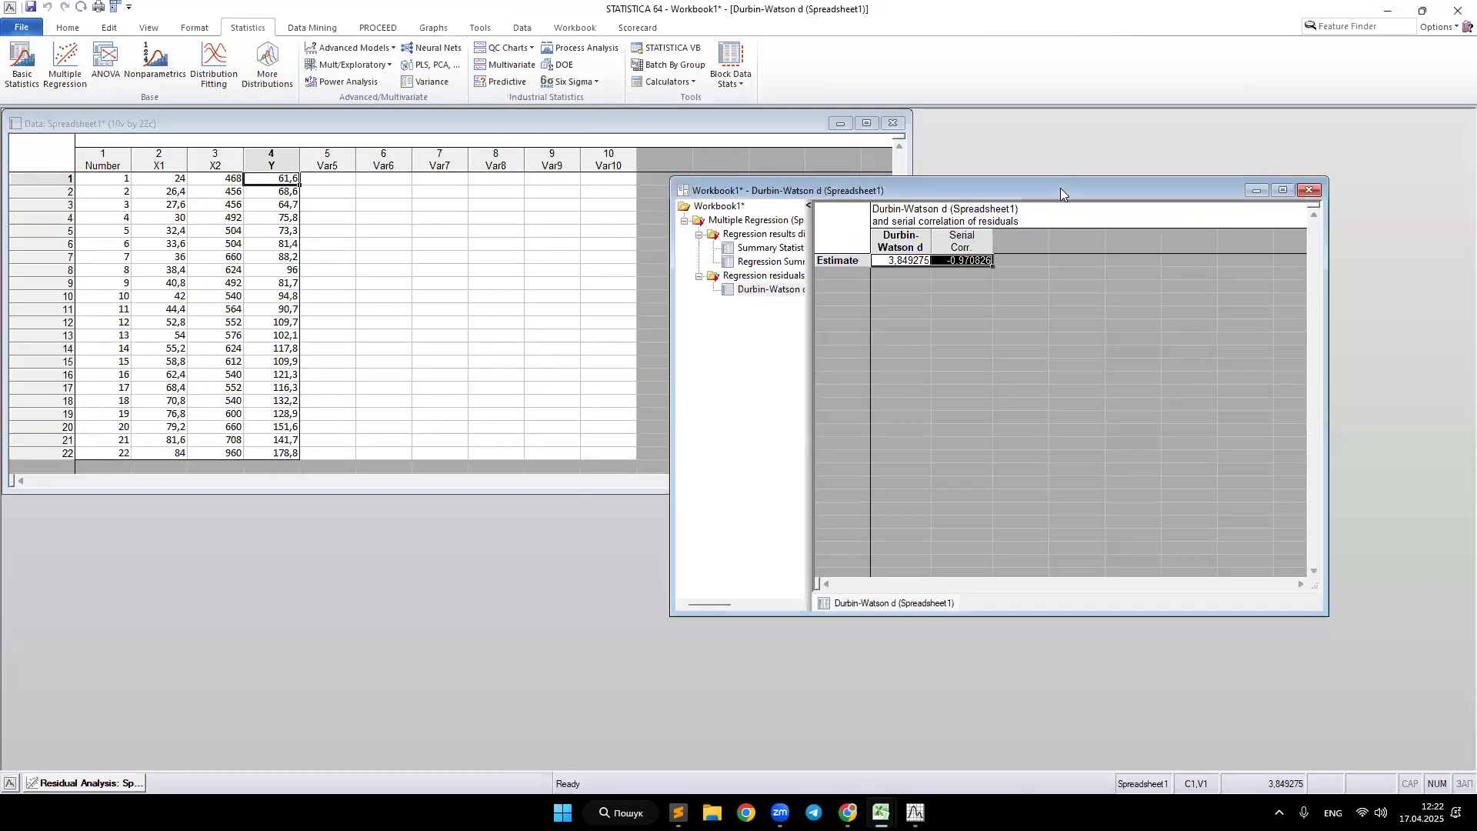
# Step: Produce the residuals and predicted values summary from the residual analysis
pyautogui.click(1476, 400)
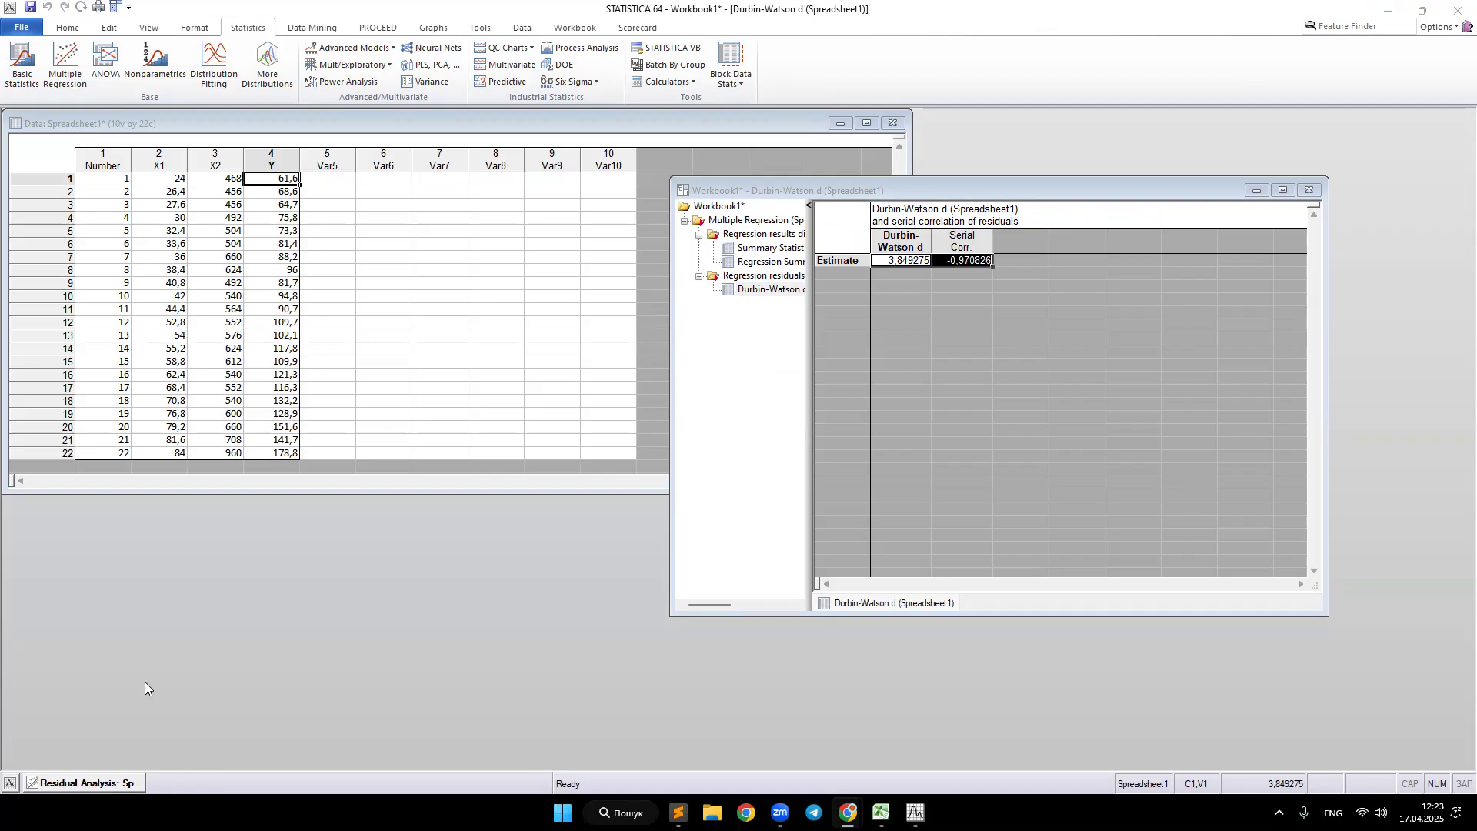
pyautogui.click(344, 185)
pyautogui.moveTo(344, 185); pyautogui.dragTo(344, 460)
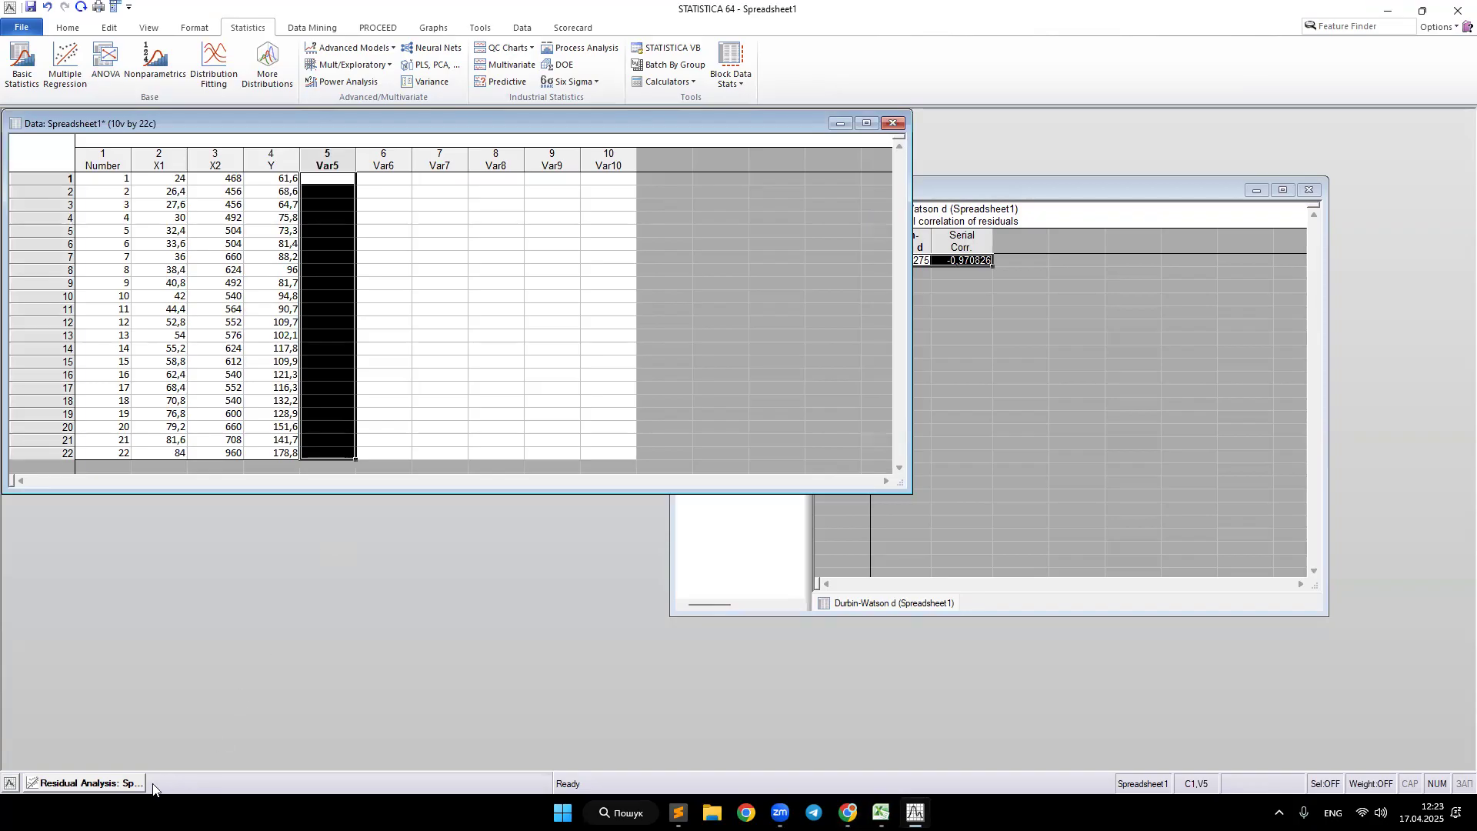
pyautogui.click(103, 783)
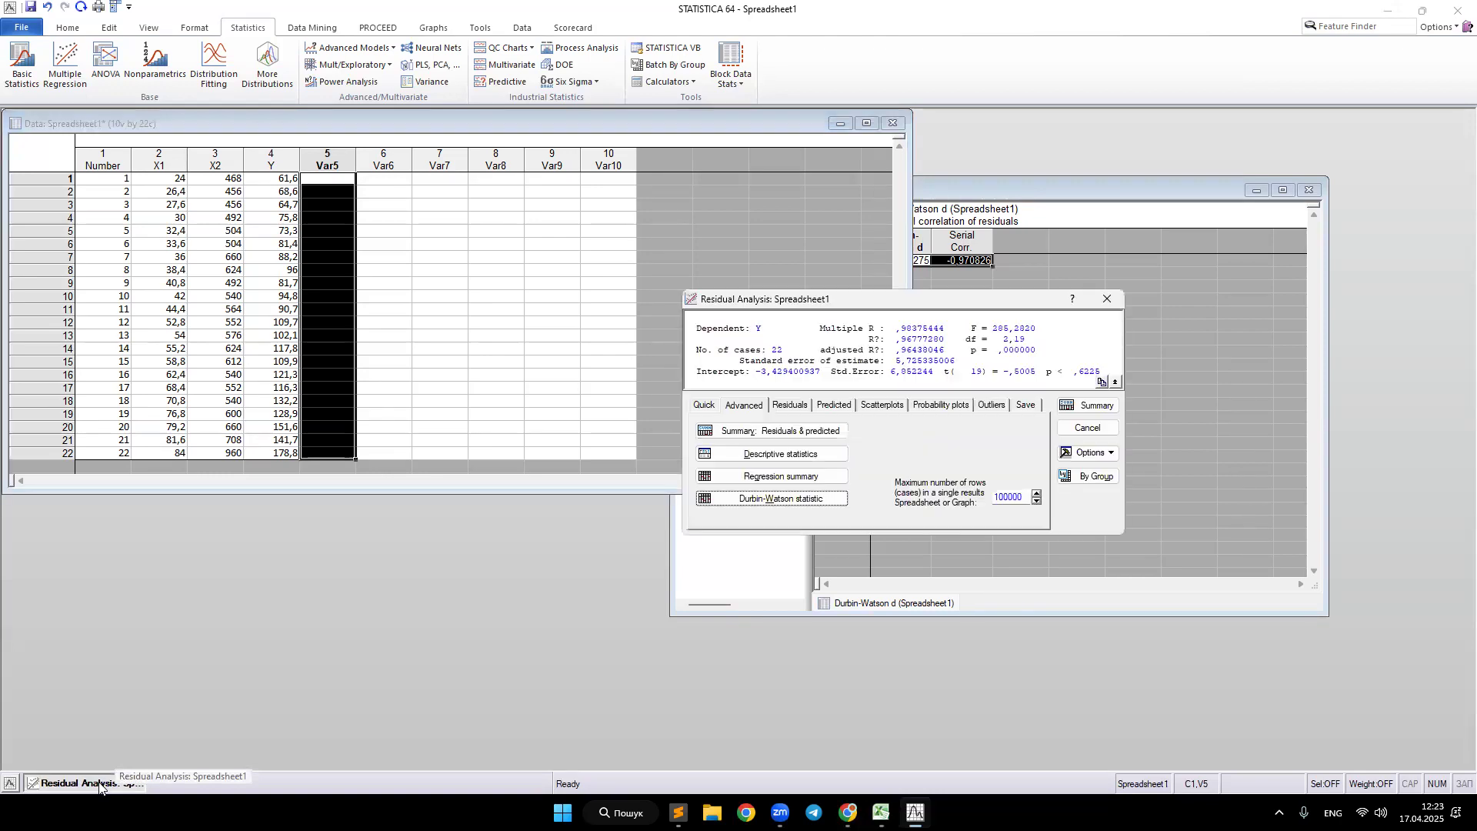
pyautogui.click(801, 433)
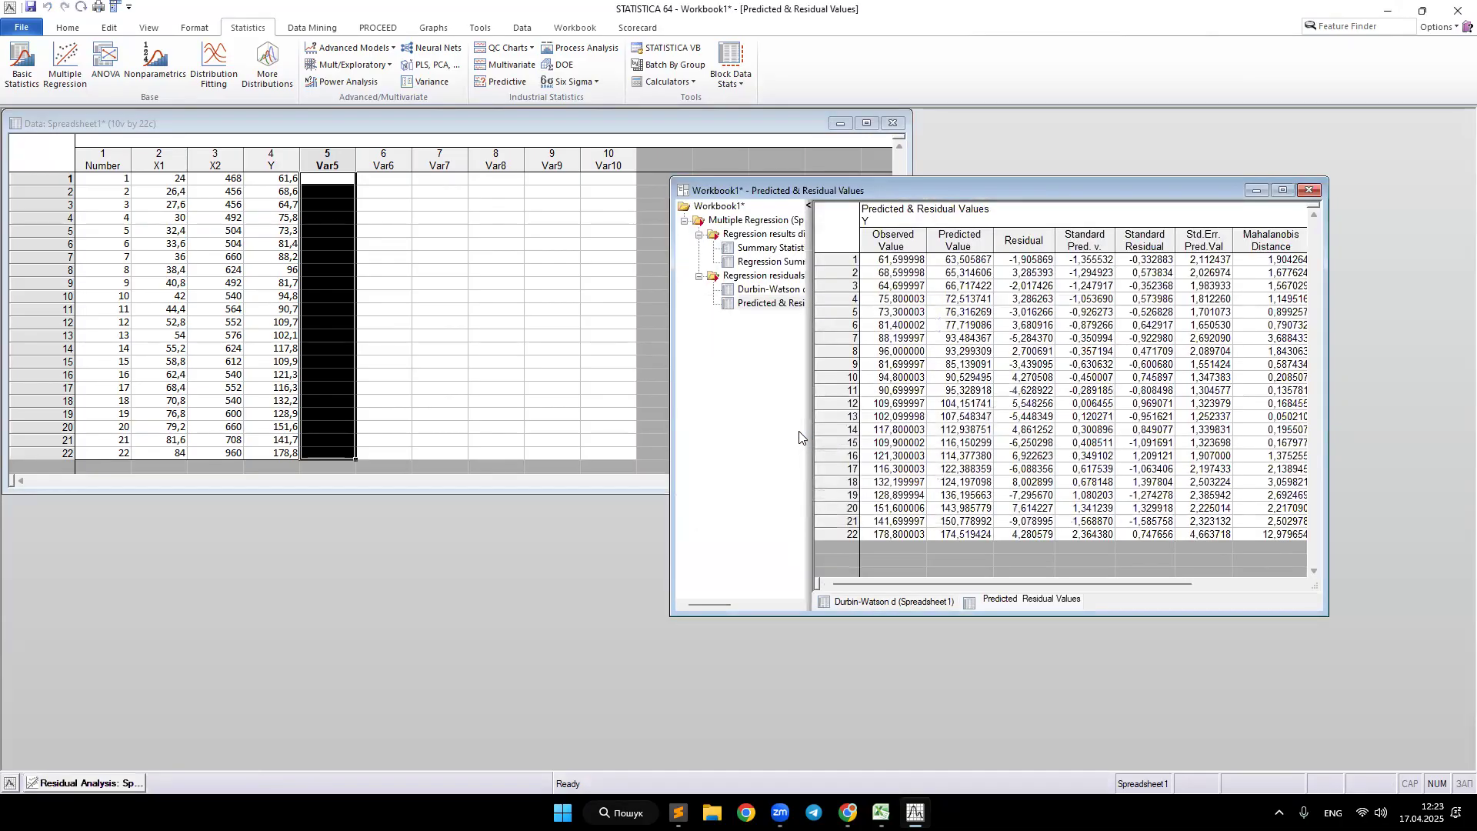
# Step: Copy the 22 residuals into the Var5 column of the data spreadsheet
pyautogui.moveTo(1036, 258); pyautogui.dragTo(1037, 533)
pyautogui.hotkey('ctrl', 'c')
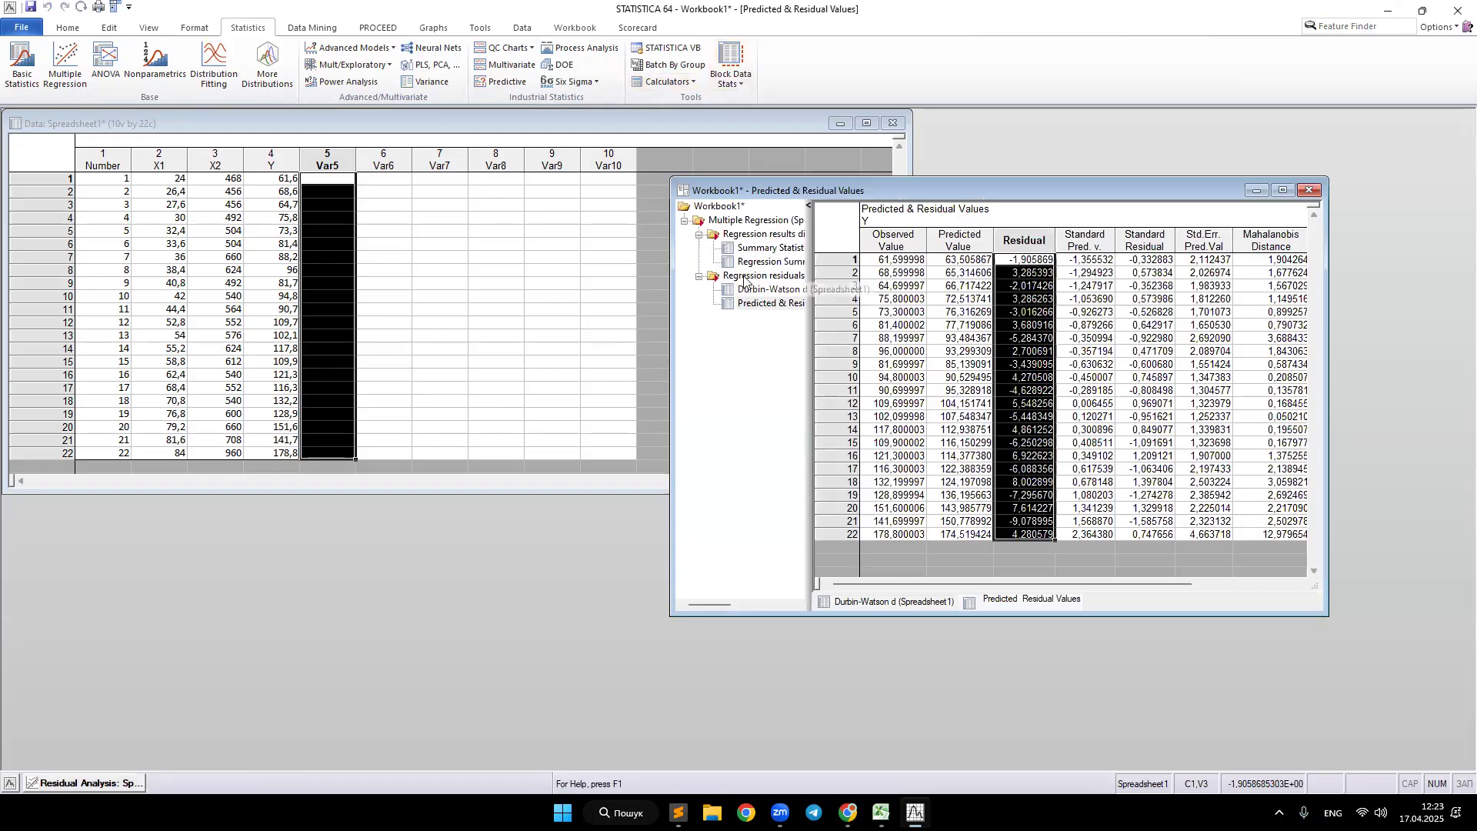
pyautogui.click(315, 177)
pyautogui.hotkey('ctrl', 'v')
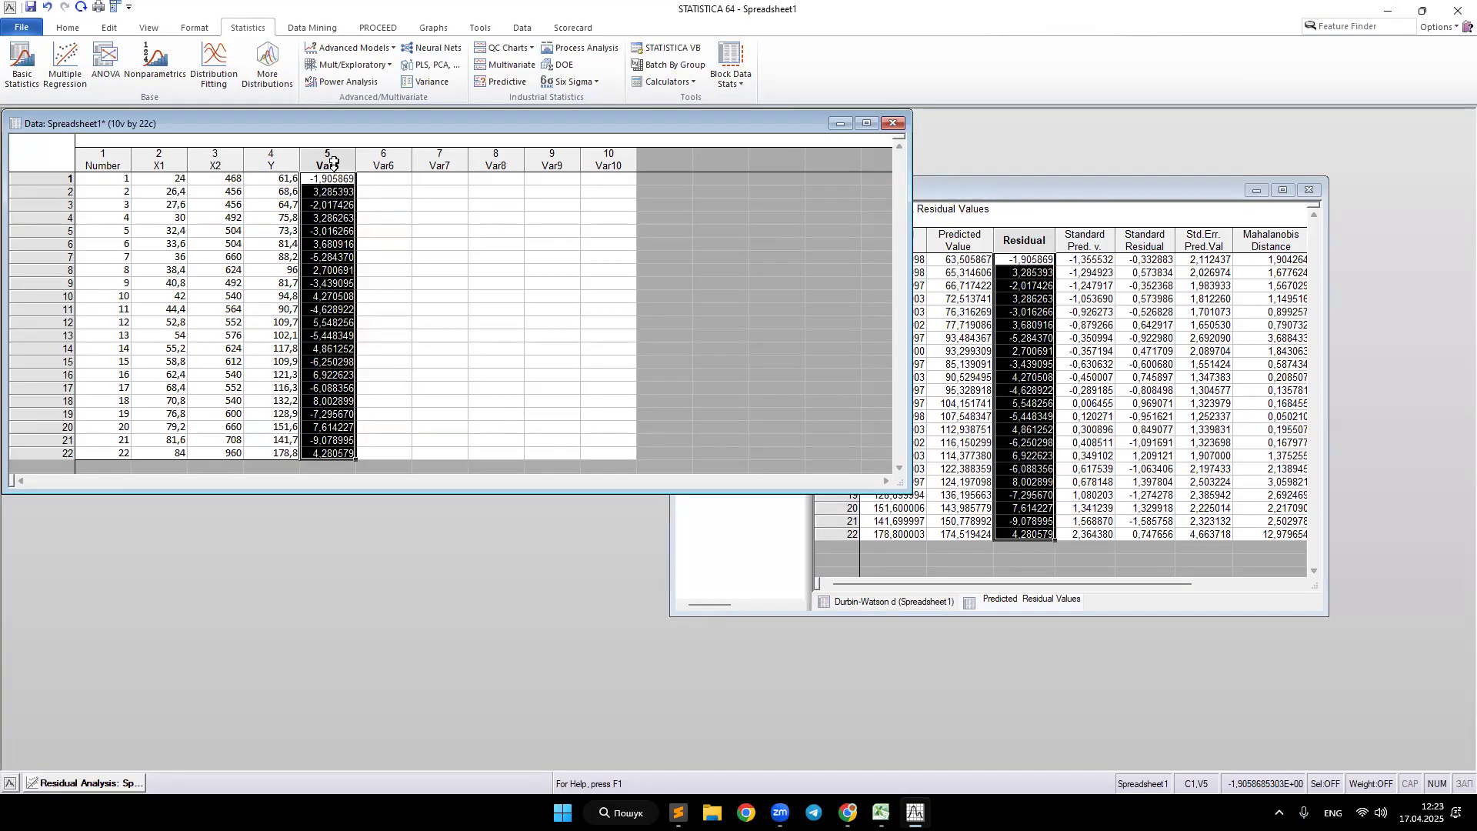
# Step: Rename the Var5 variable to Errors
pyautogui.doubleClick(332, 161)
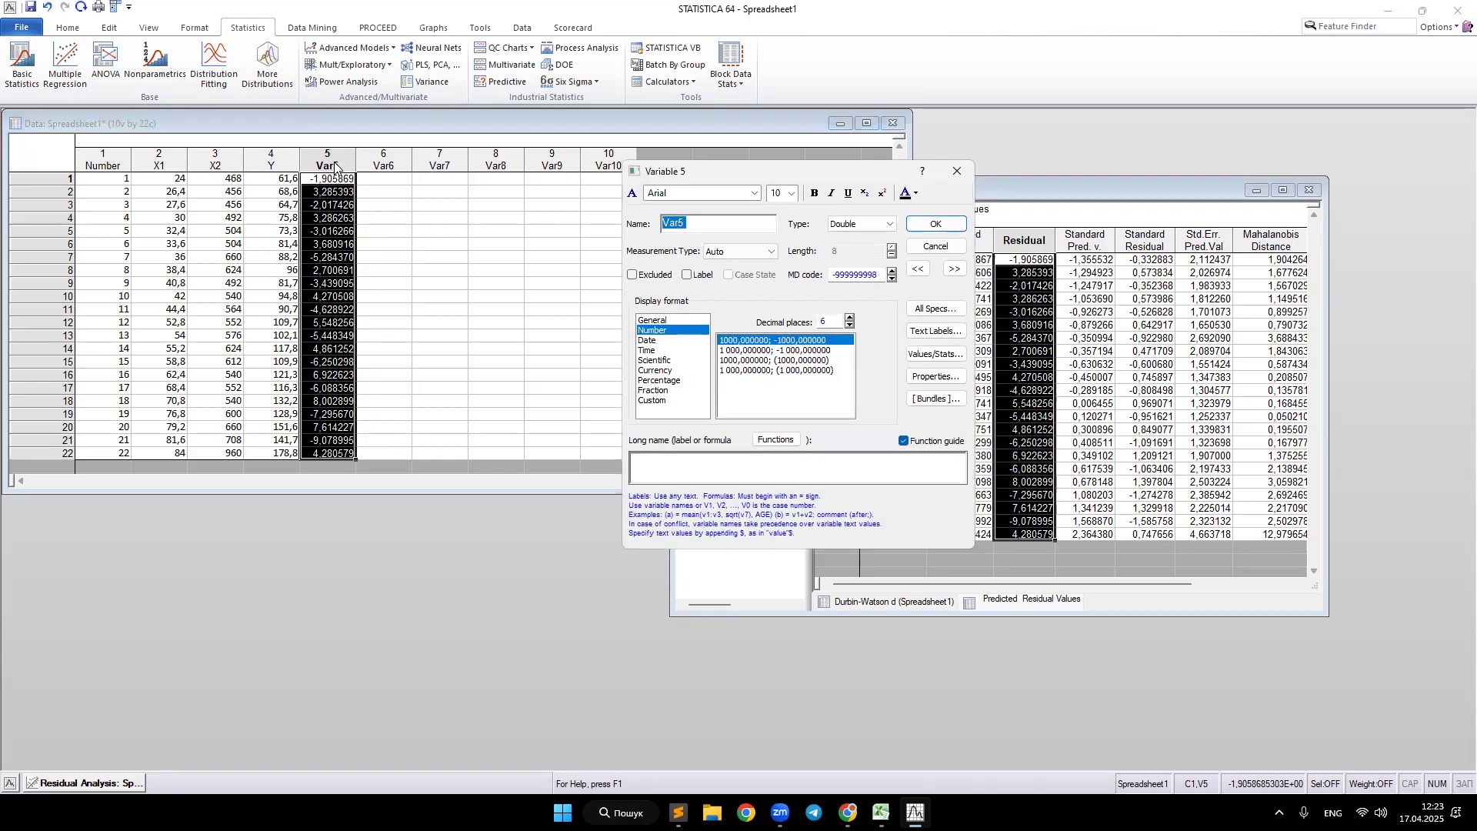
pyautogui.write('Errors')
pyautogui.click(939, 224)
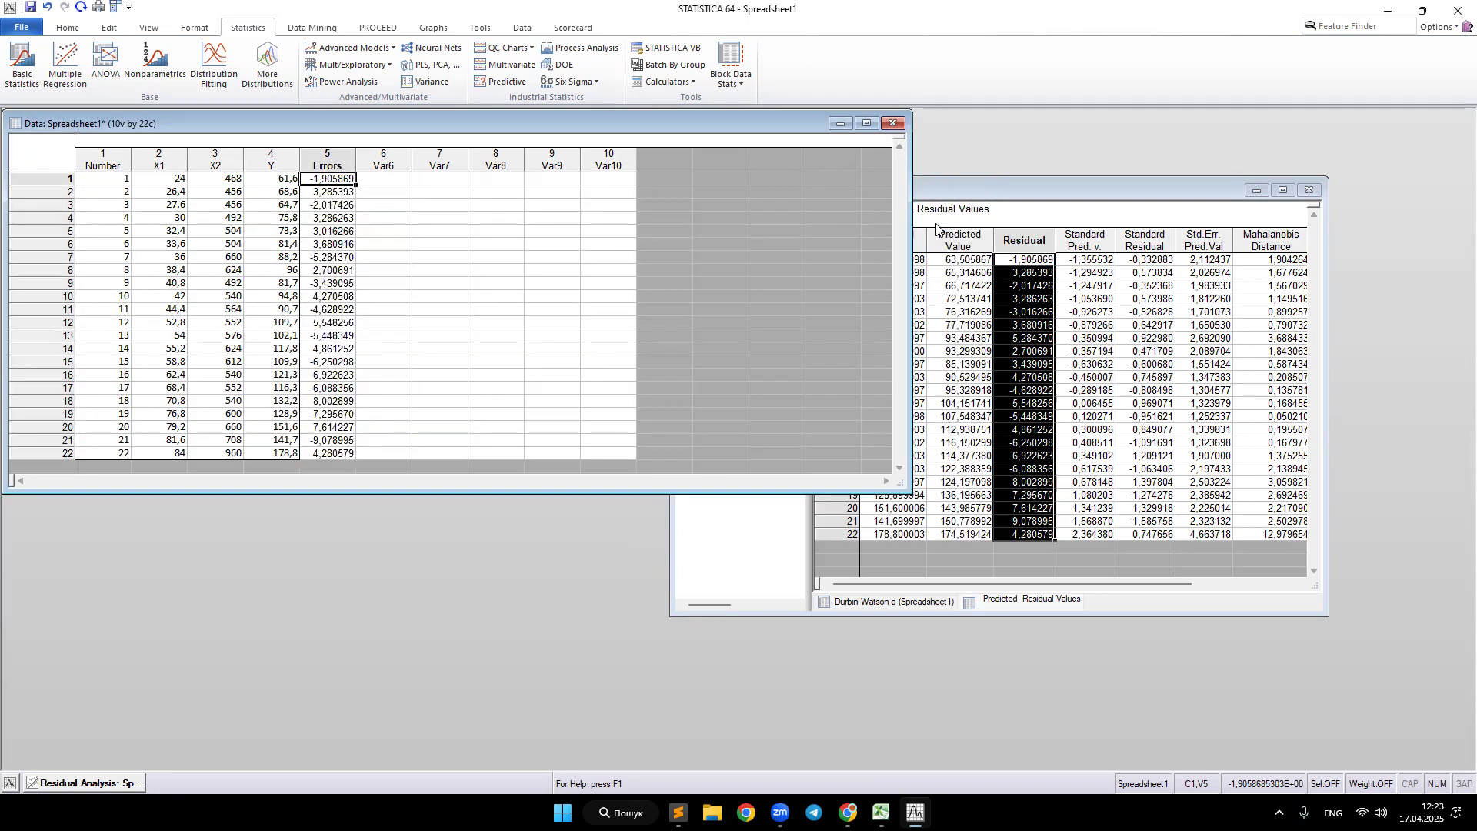
# Step: Look over the Excel heteroscedasticity sheet with its absolute residual and logarithm columns
pyautogui.click(385, 231)
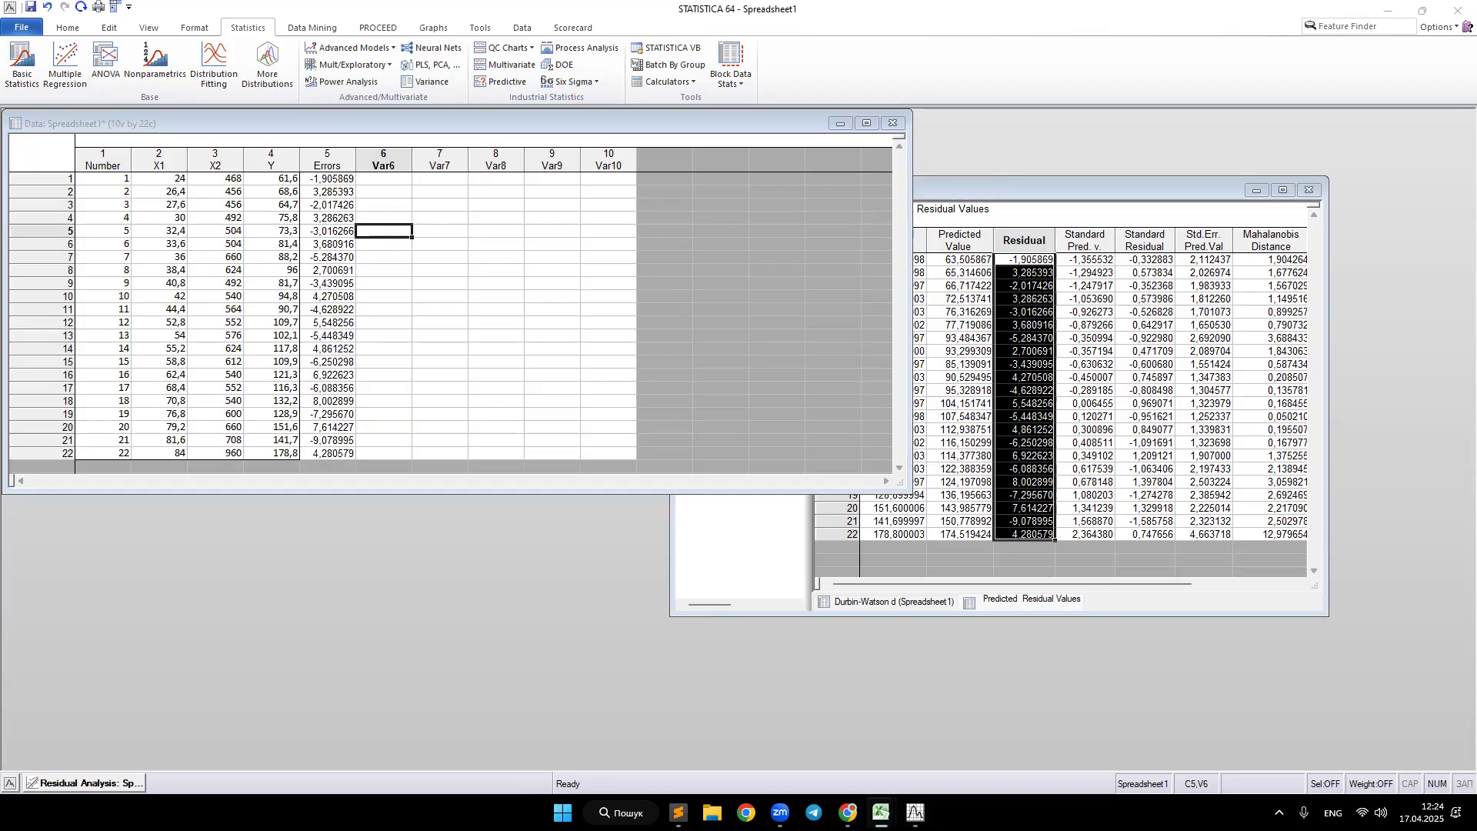
pyautogui.click(881, 814)
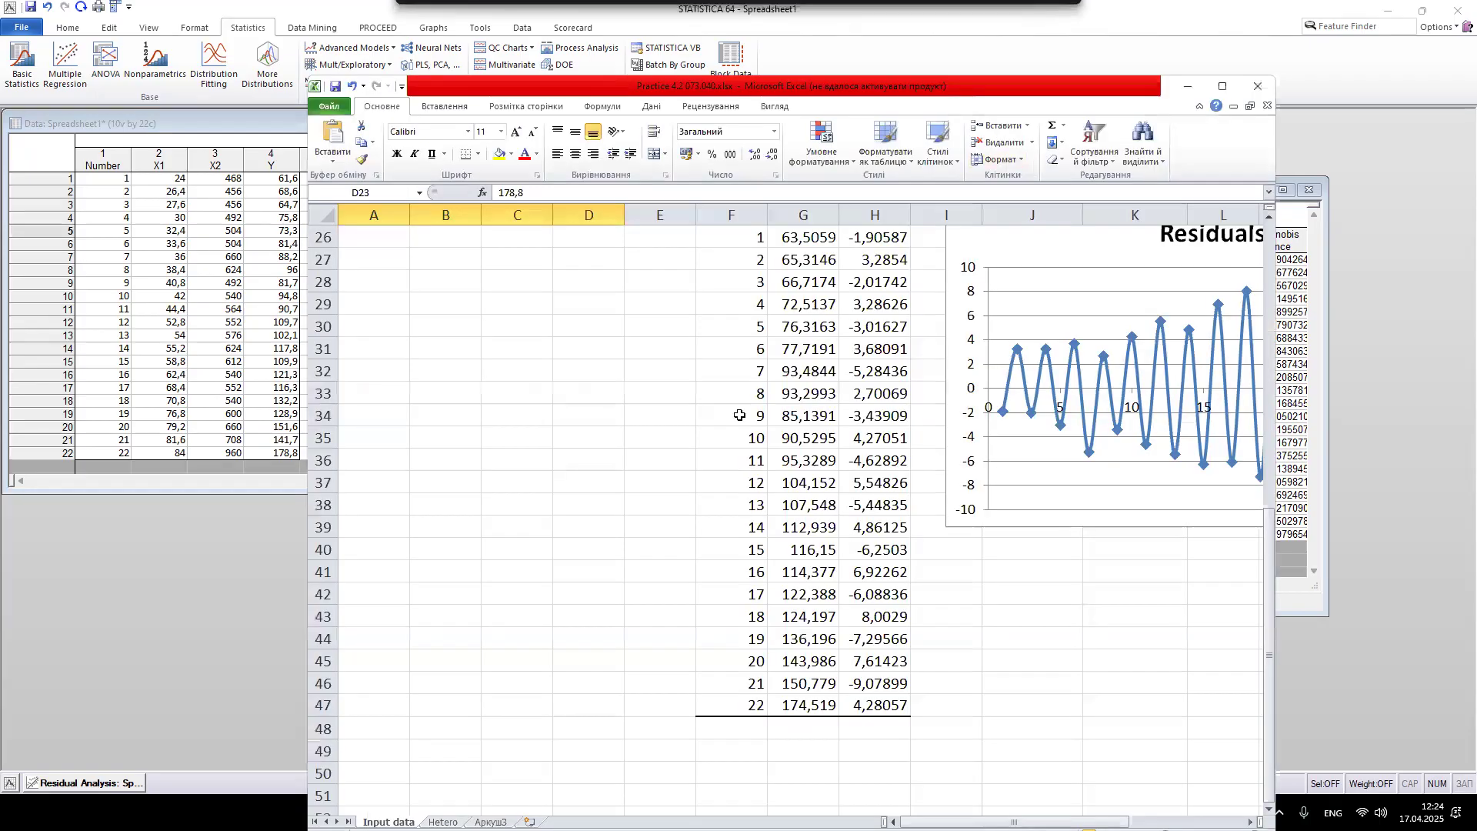
pyautogui.click(1223, 86)
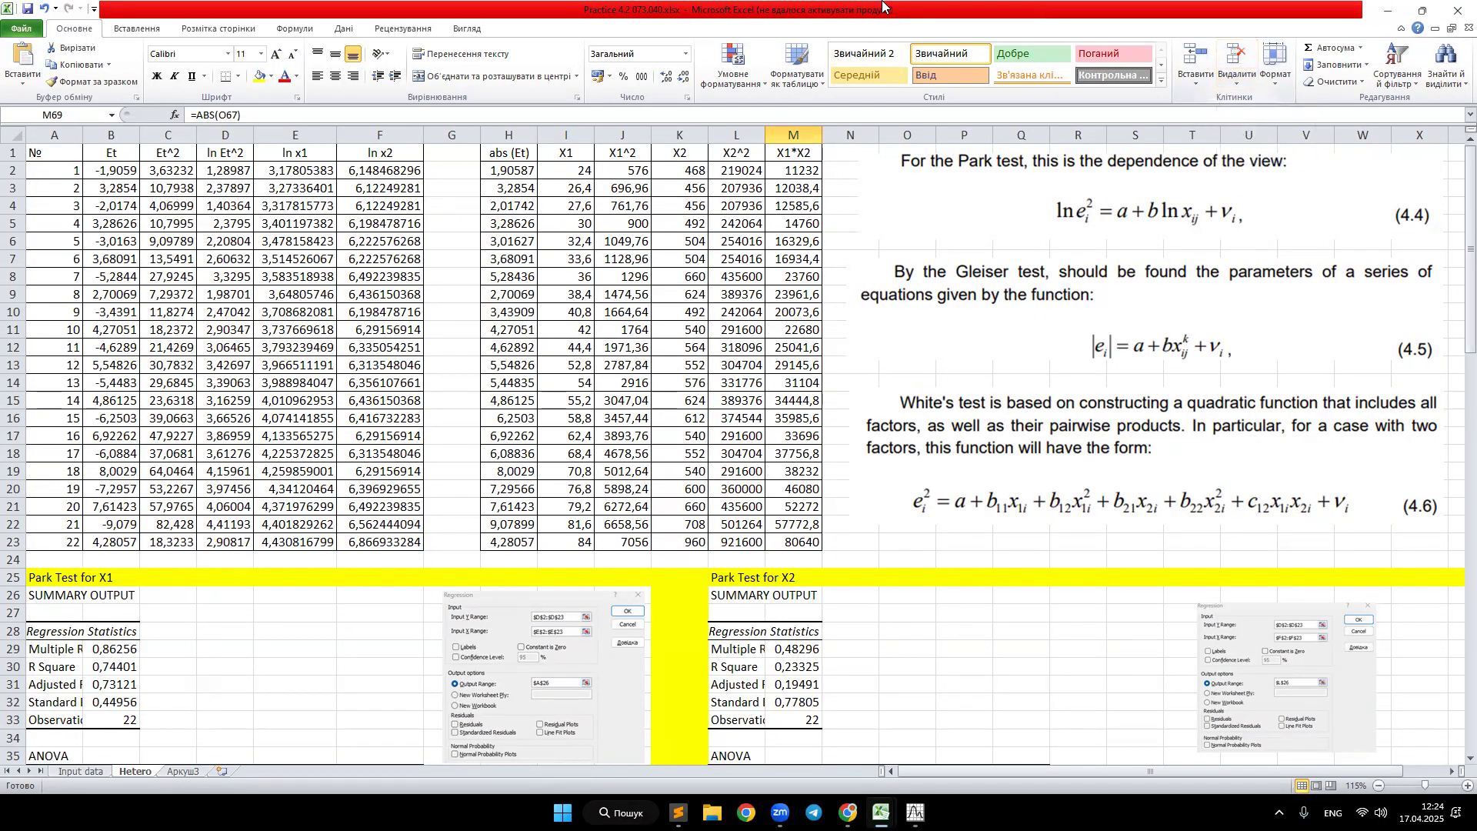
pyautogui.hotkey('alt', 'Tab')
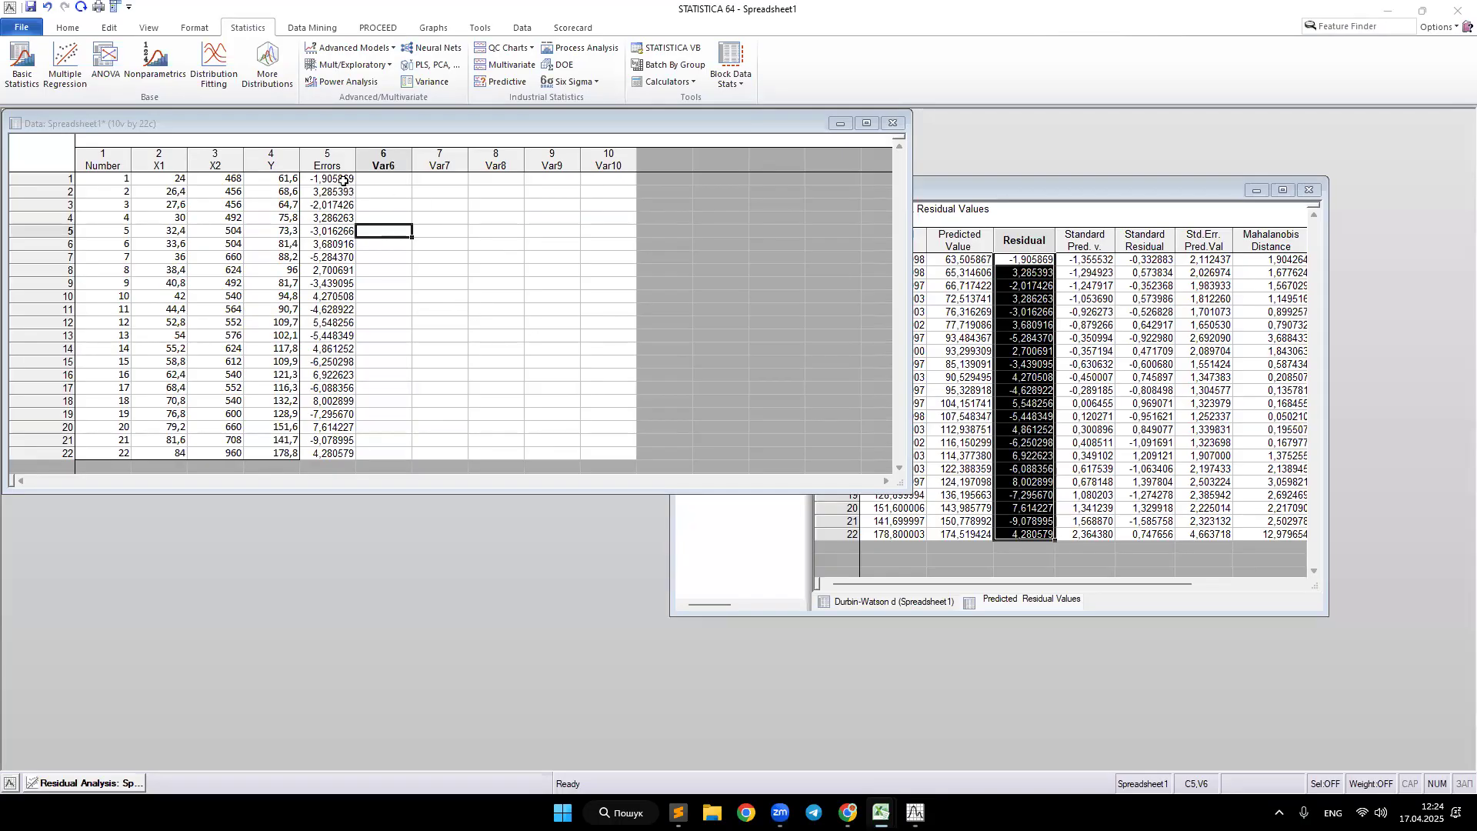
pyautogui.doubleClick(382, 166)
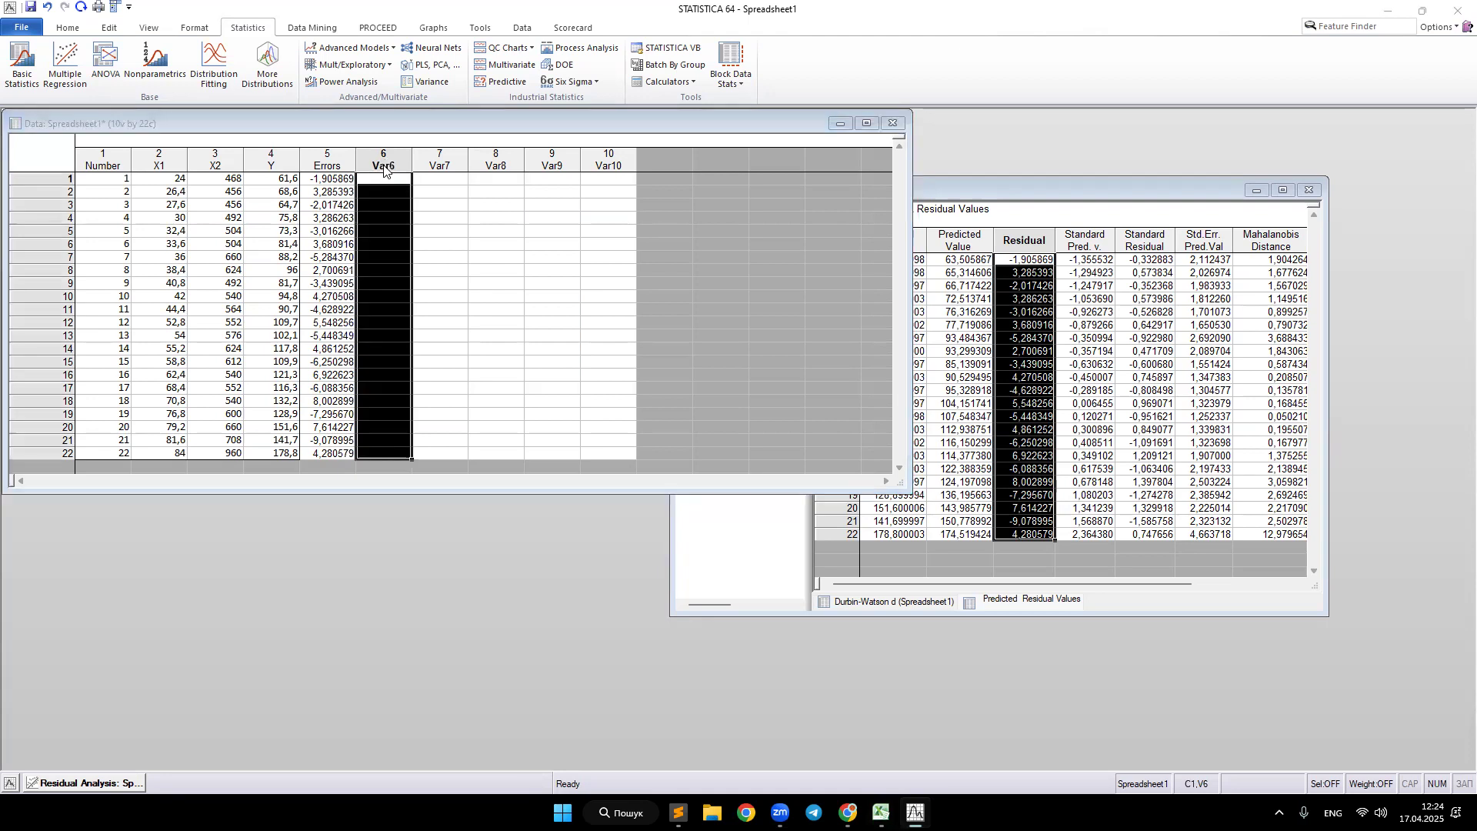
pyautogui.hotkey('alt', 'Tab')
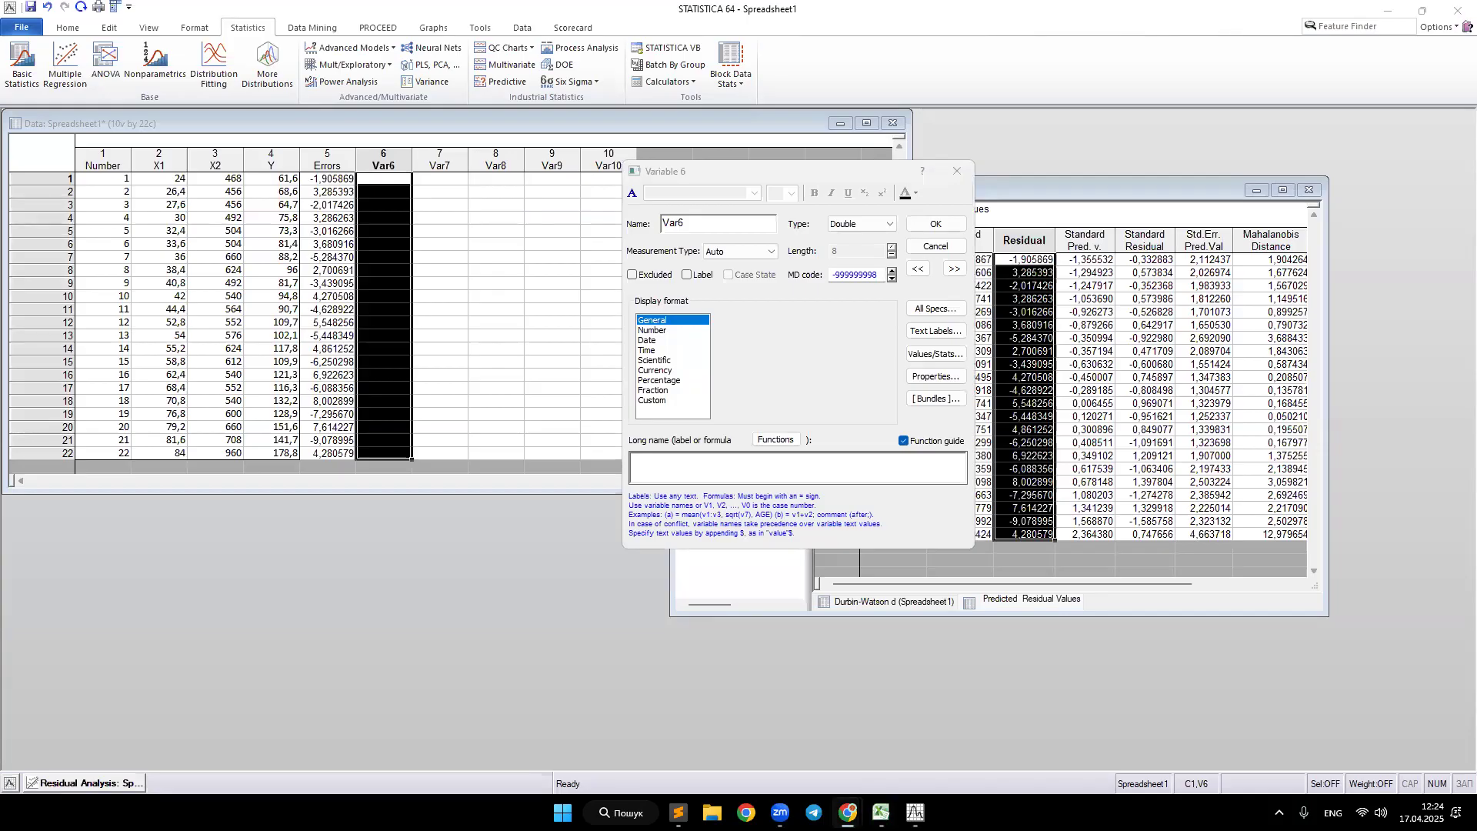
pyautogui.click(958, 173)
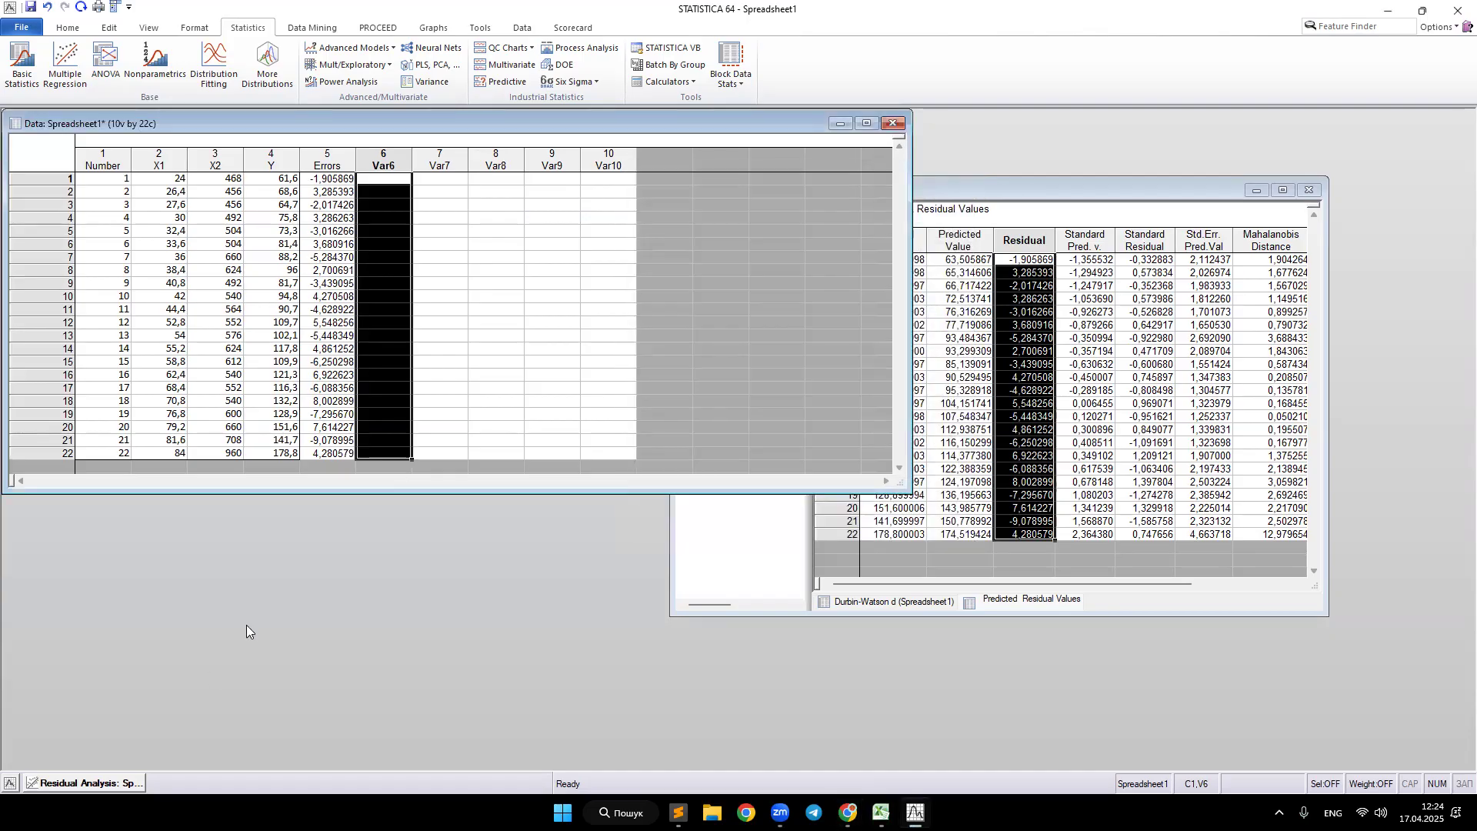
# Step: Review the observed, predicted and residual values in the residual analysis results window
pyautogui.click(96, 785)
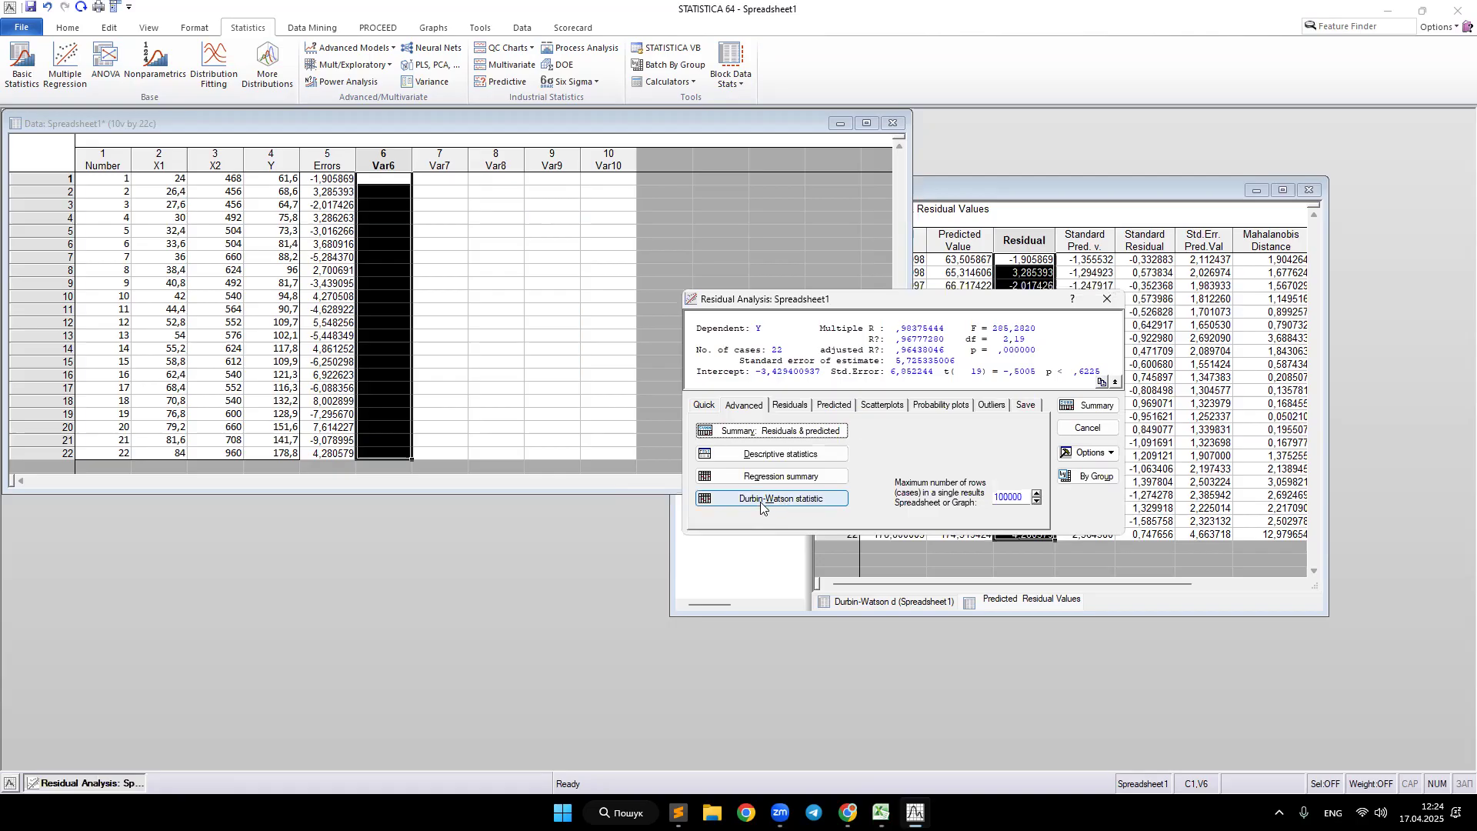
pyautogui.click(85, 785)
pyautogui.click(84, 784)
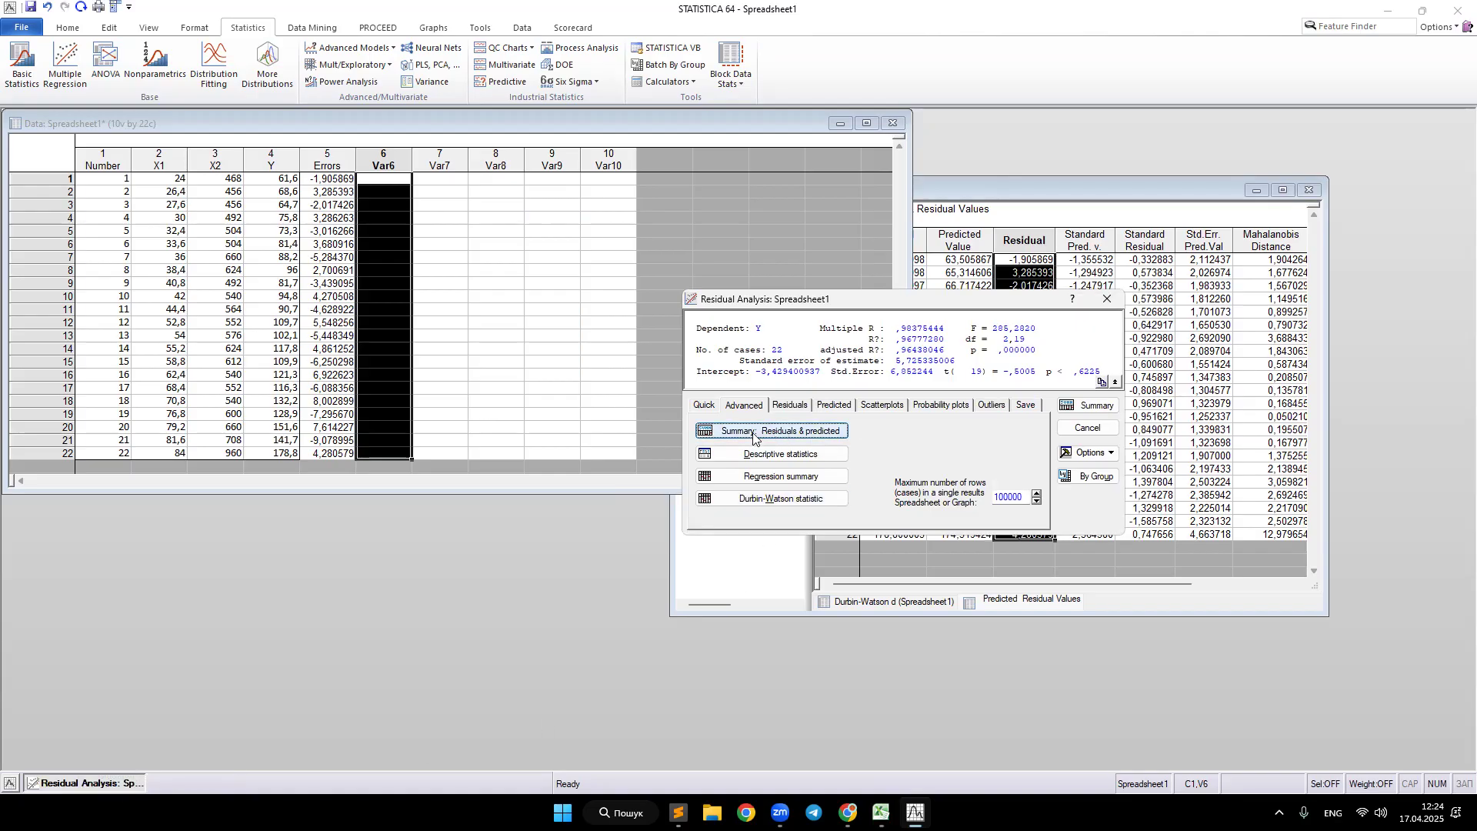
pyautogui.click(1035, 188)
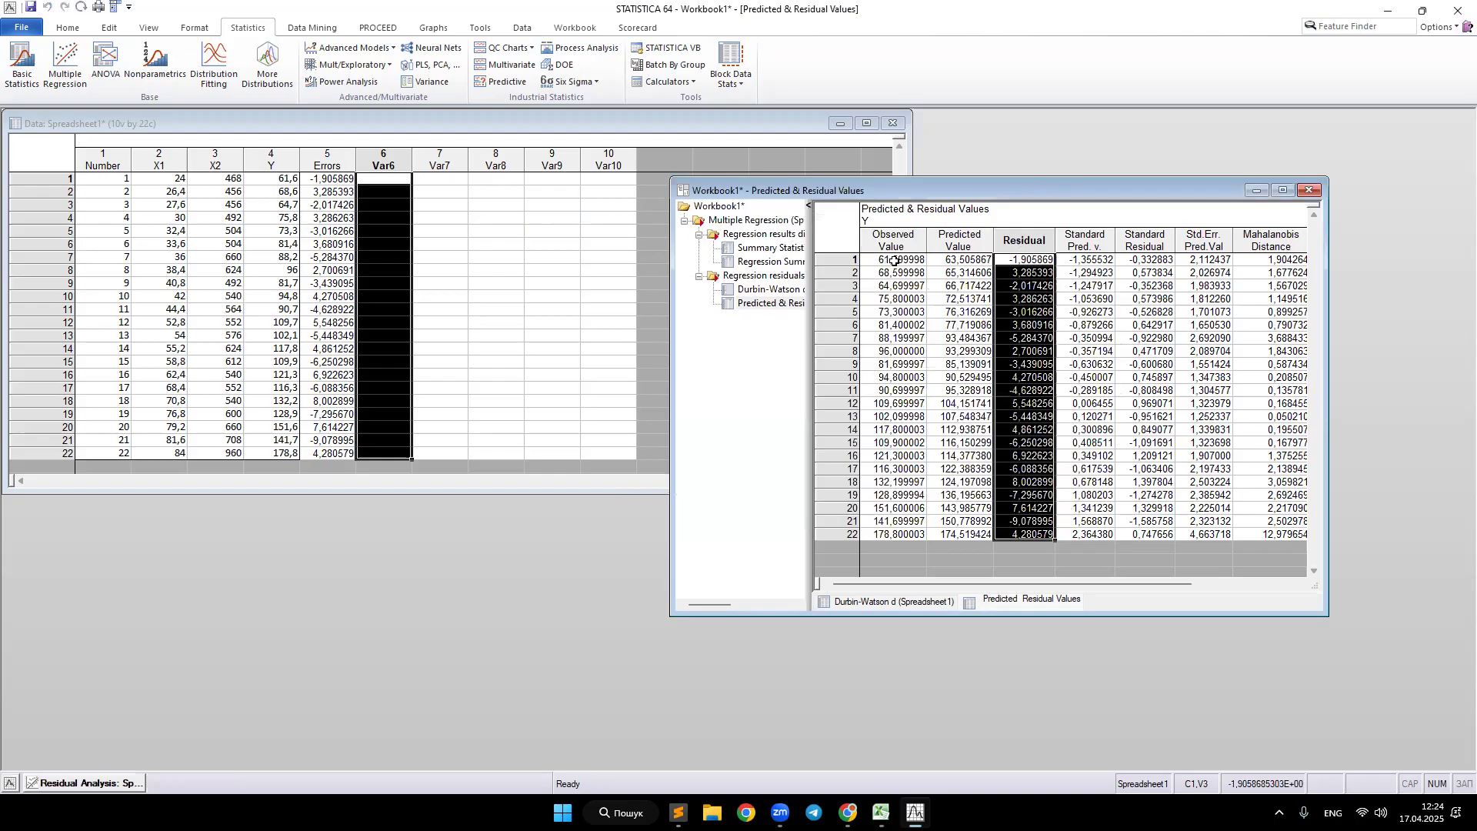
pyautogui.moveTo(895, 261); pyautogui.dragTo(894, 325)
pyautogui.moveTo(971, 262); pyautogui.dragTo(971, 325)
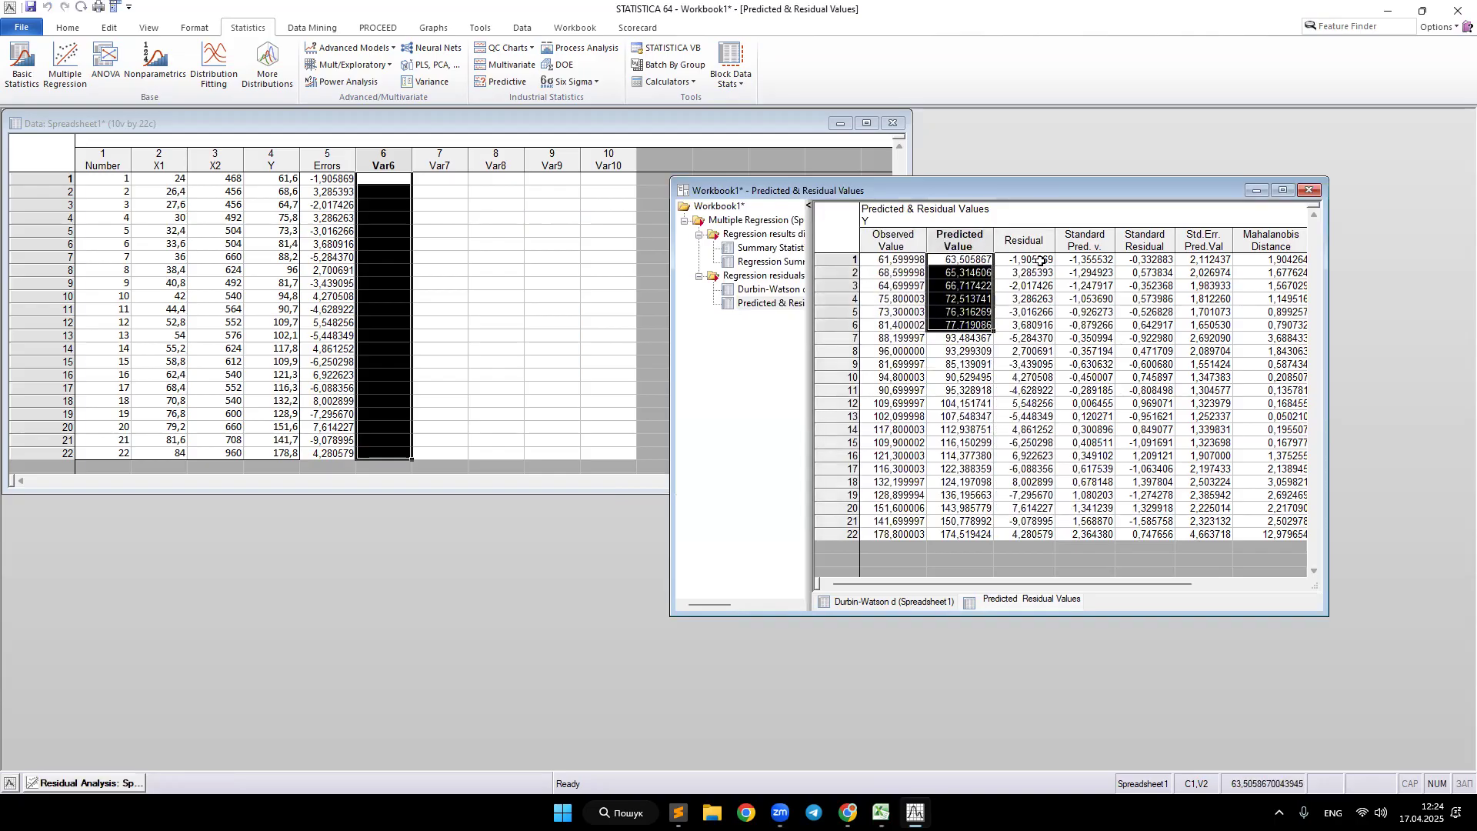
pyautogui.moveTo(1040, 262); pyautogui.dragTo(1027, 365)
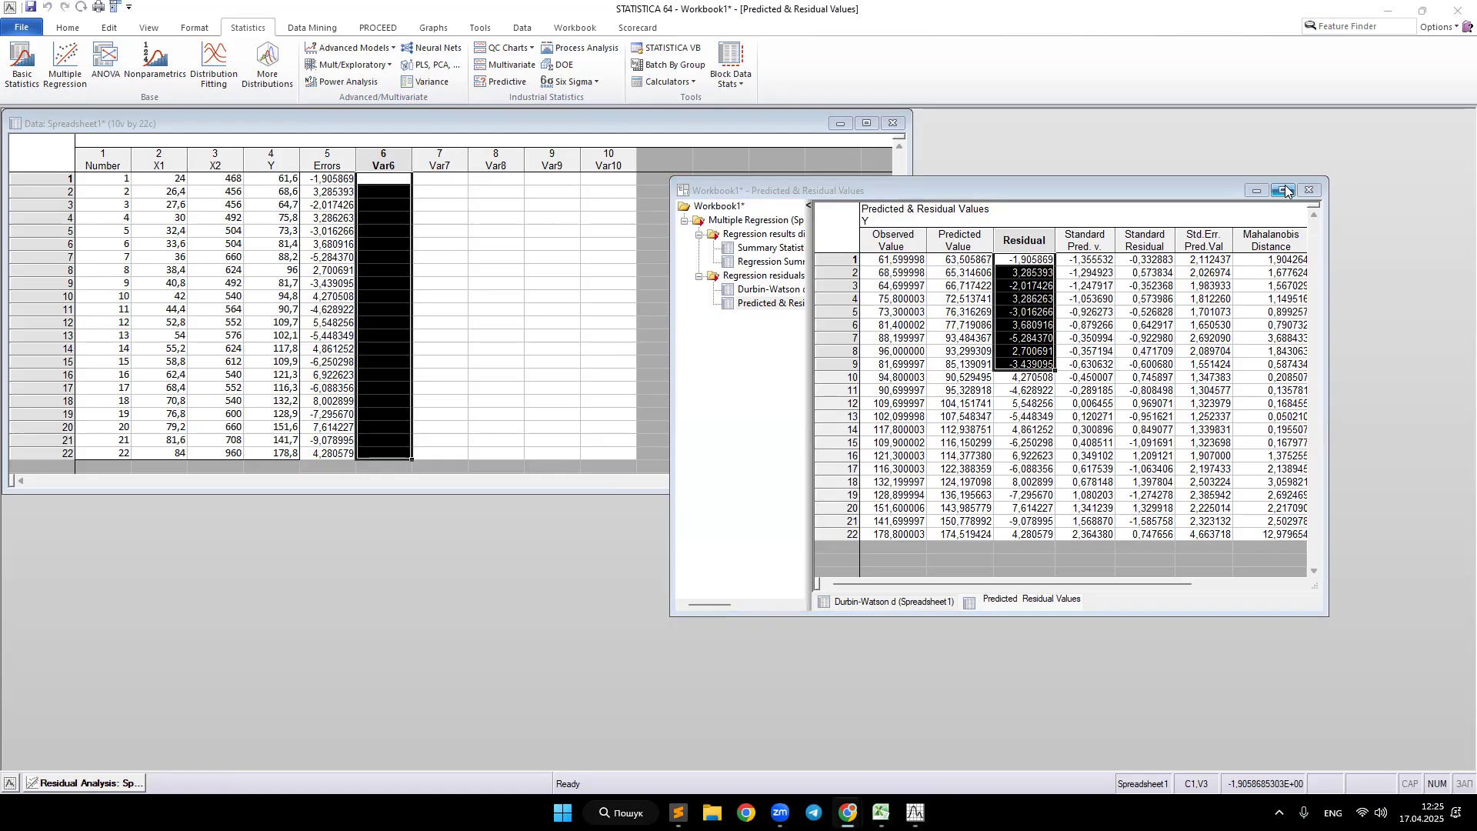
pyautogui.click(380, 219)
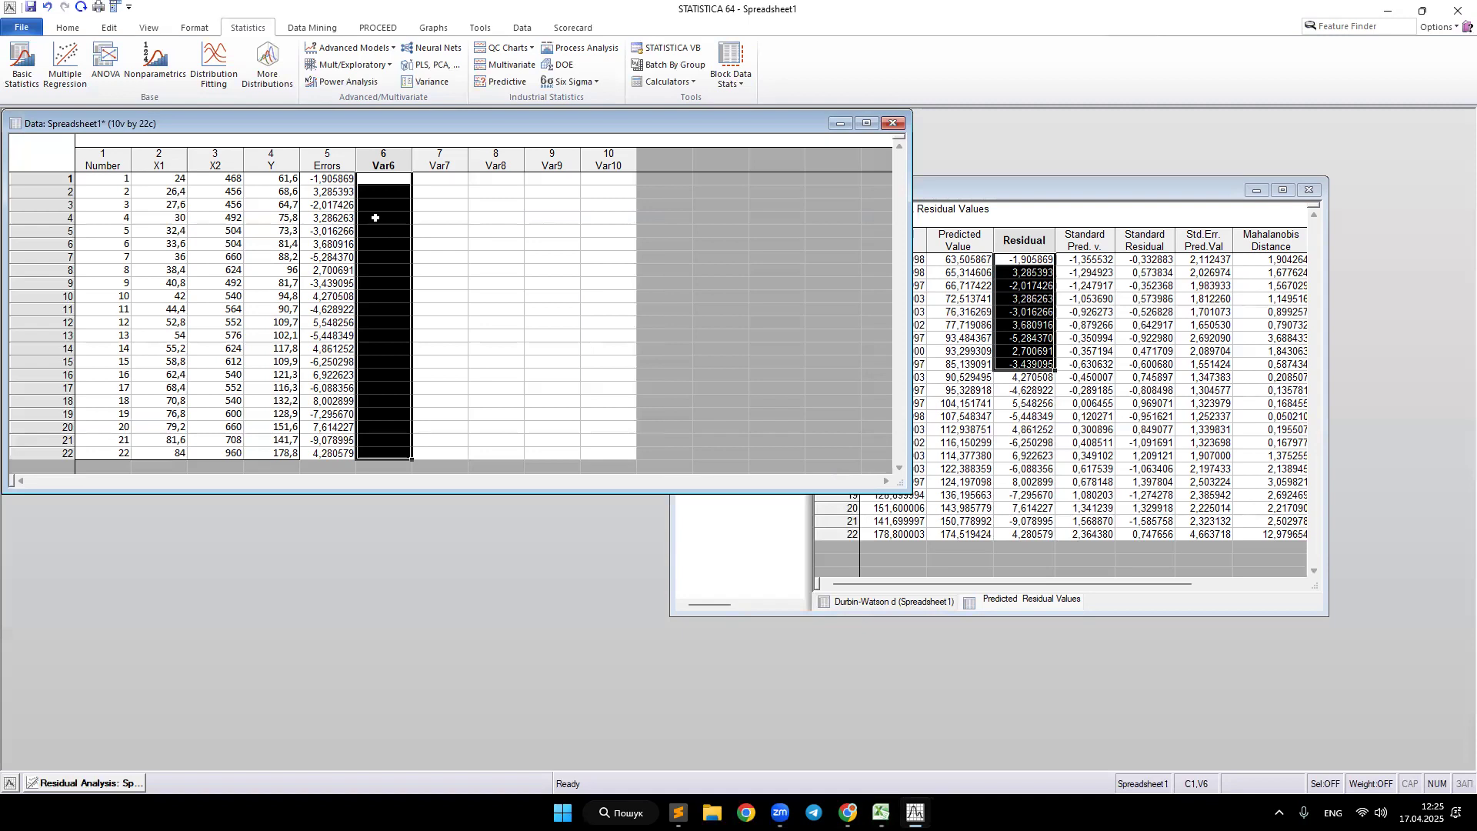
# Step: Switch to Excel to compare its residual output and residuals chart, then return to Statistica
pyautogui.click(847, 813)
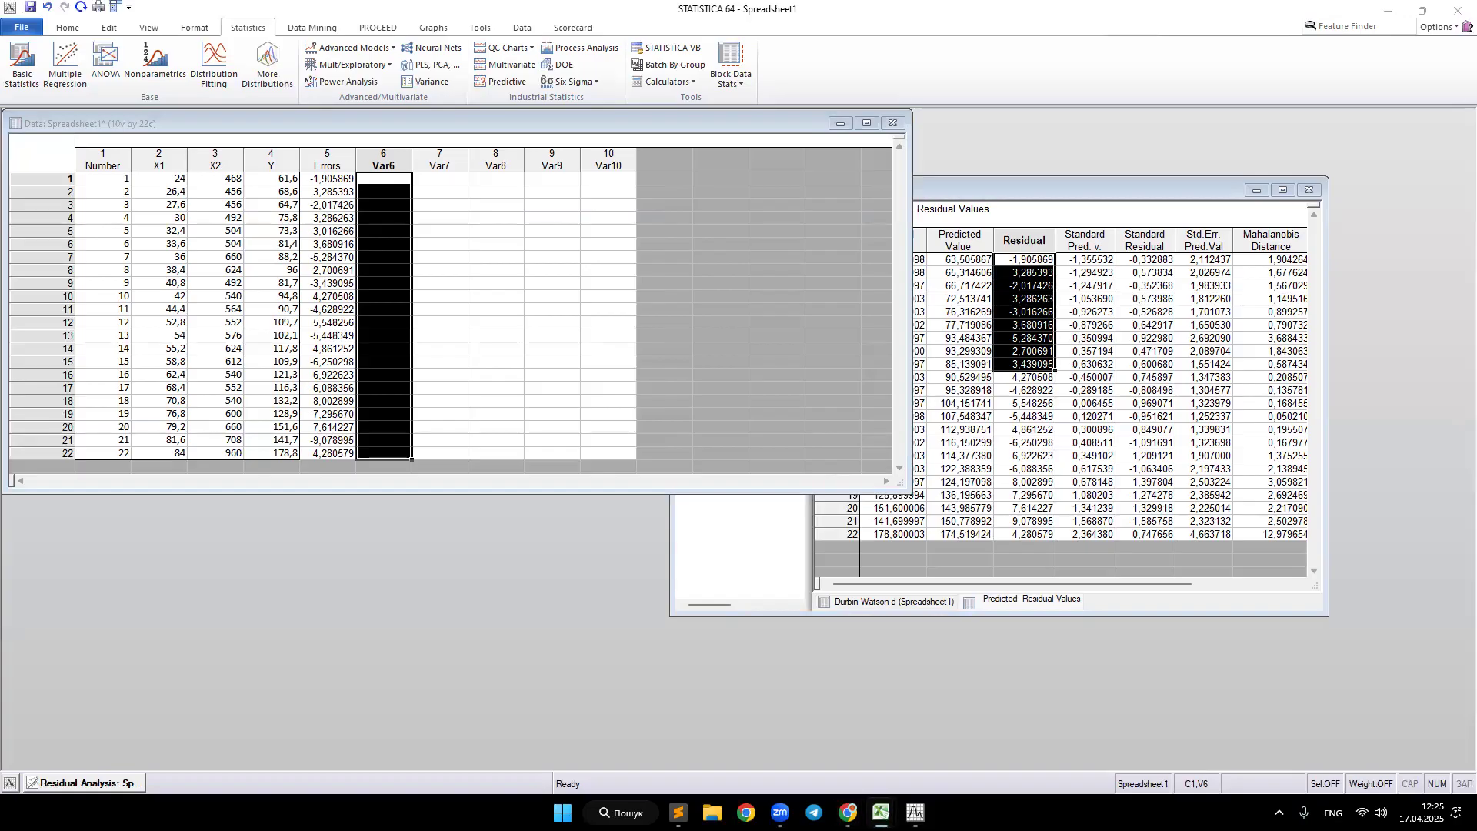
pyautogui.click(881, 812)
pyautogui.click(77, 772)
pyautogui.click(889, 421)
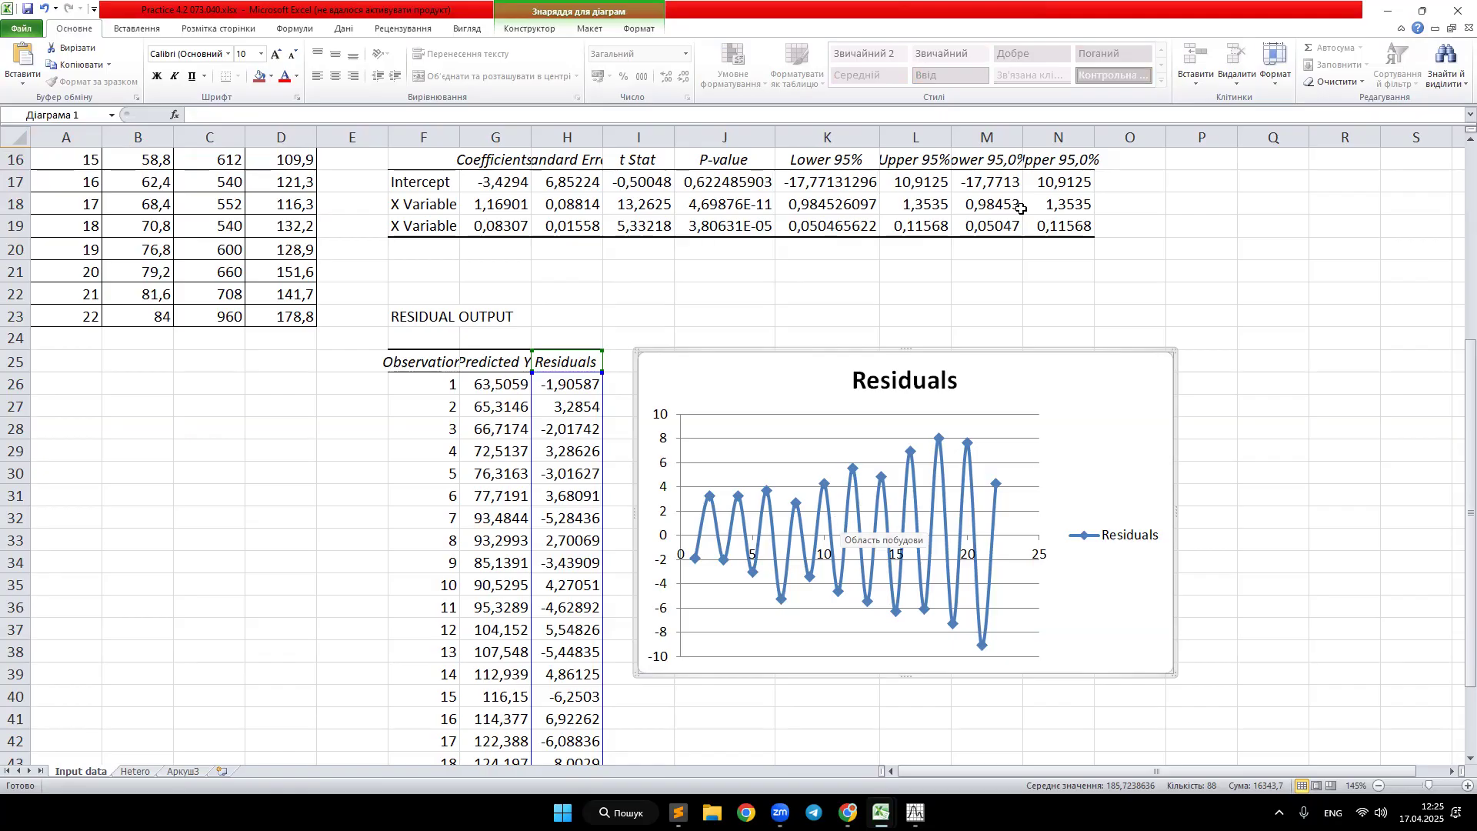
pyautogui.doubleClick(926, 20)
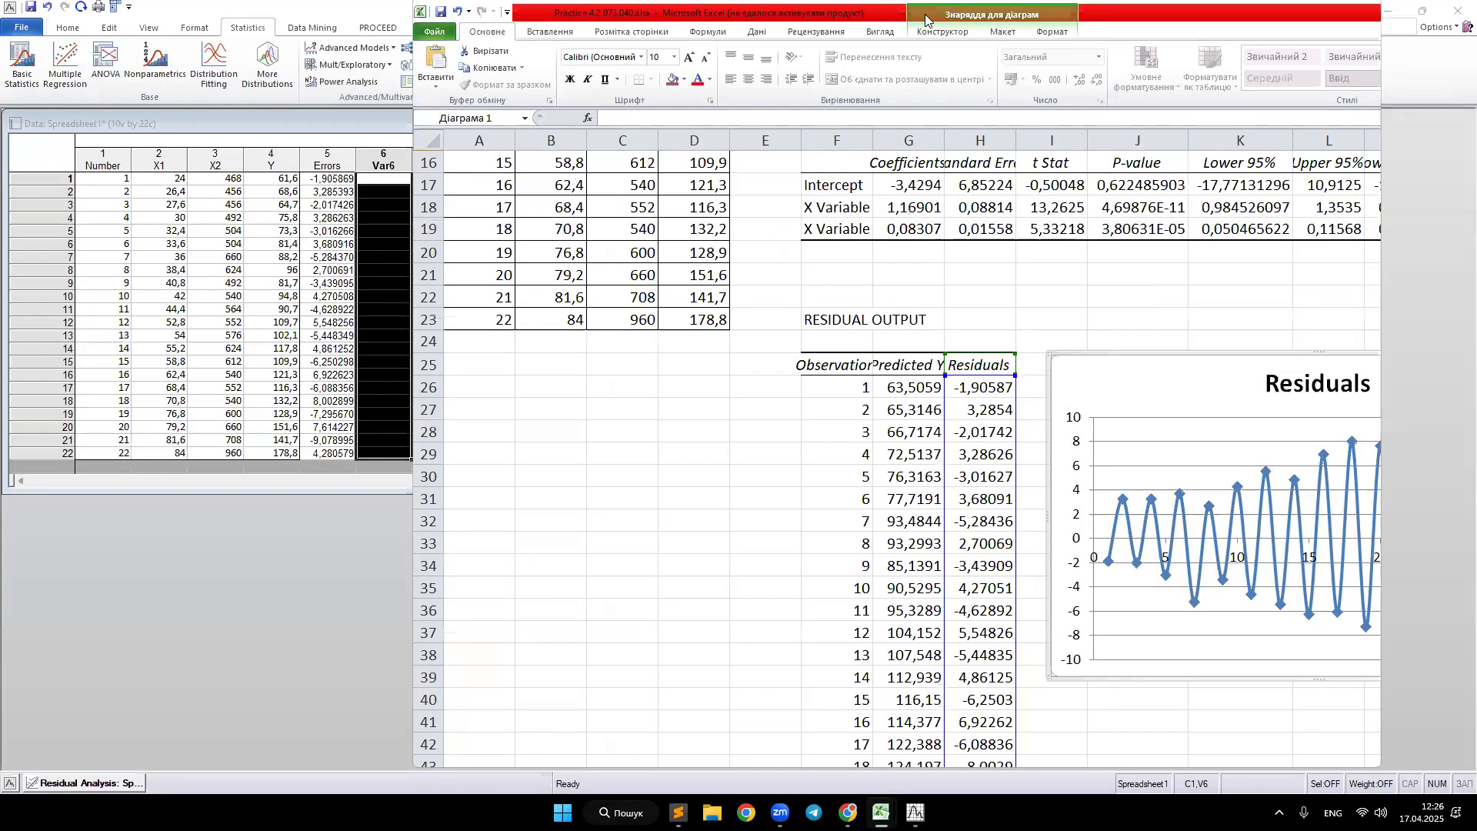
pyautogui.moveTo(926, 15); pyautogui.dragTo(0, 46)
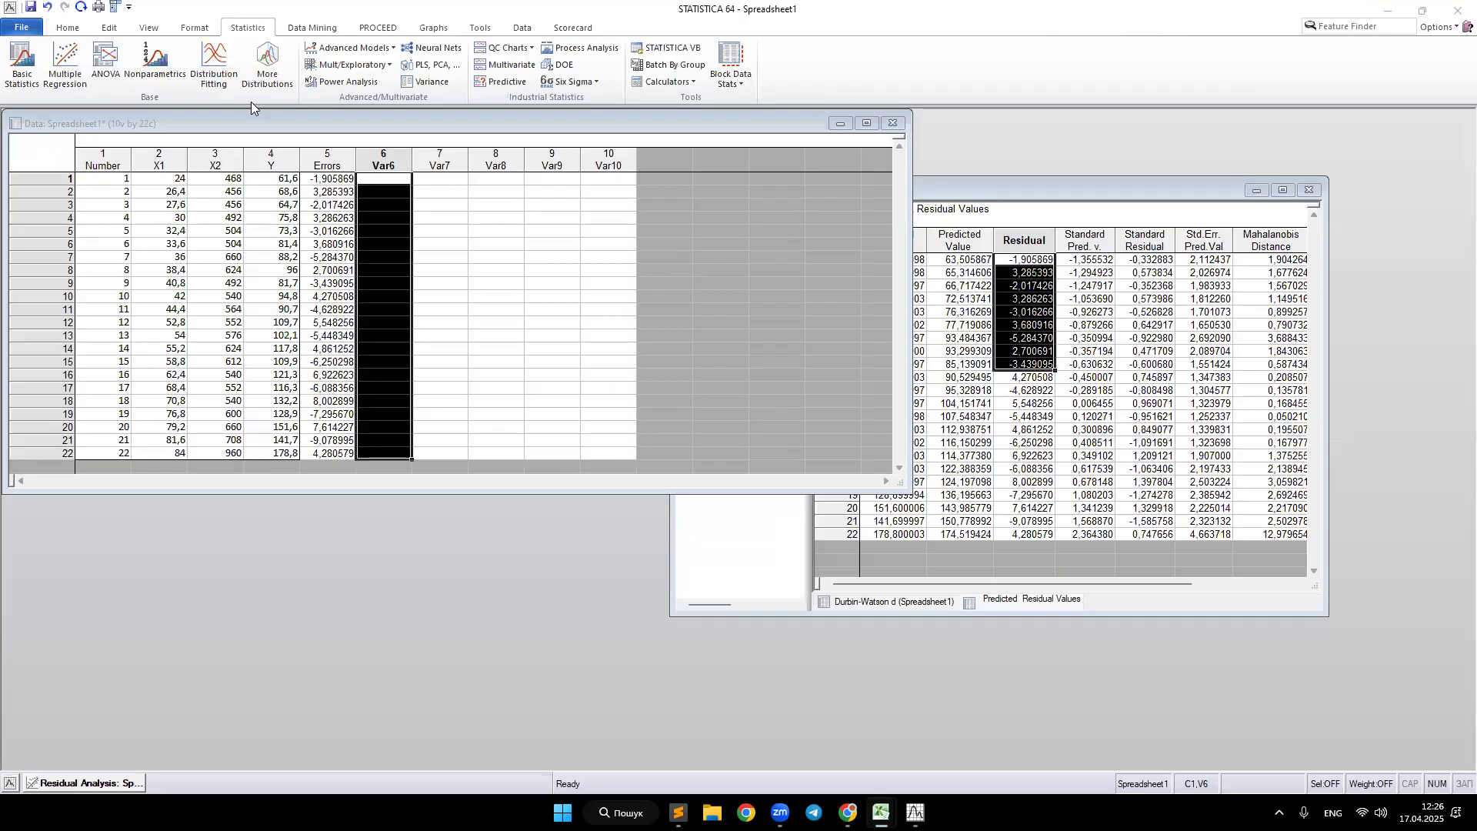
# Step: Create a 2D scatterplot with Number on the X axis and Errors on the Y axis
pyautogui.moveTo(249, 120); pyautogui.dragTo(377, 164)
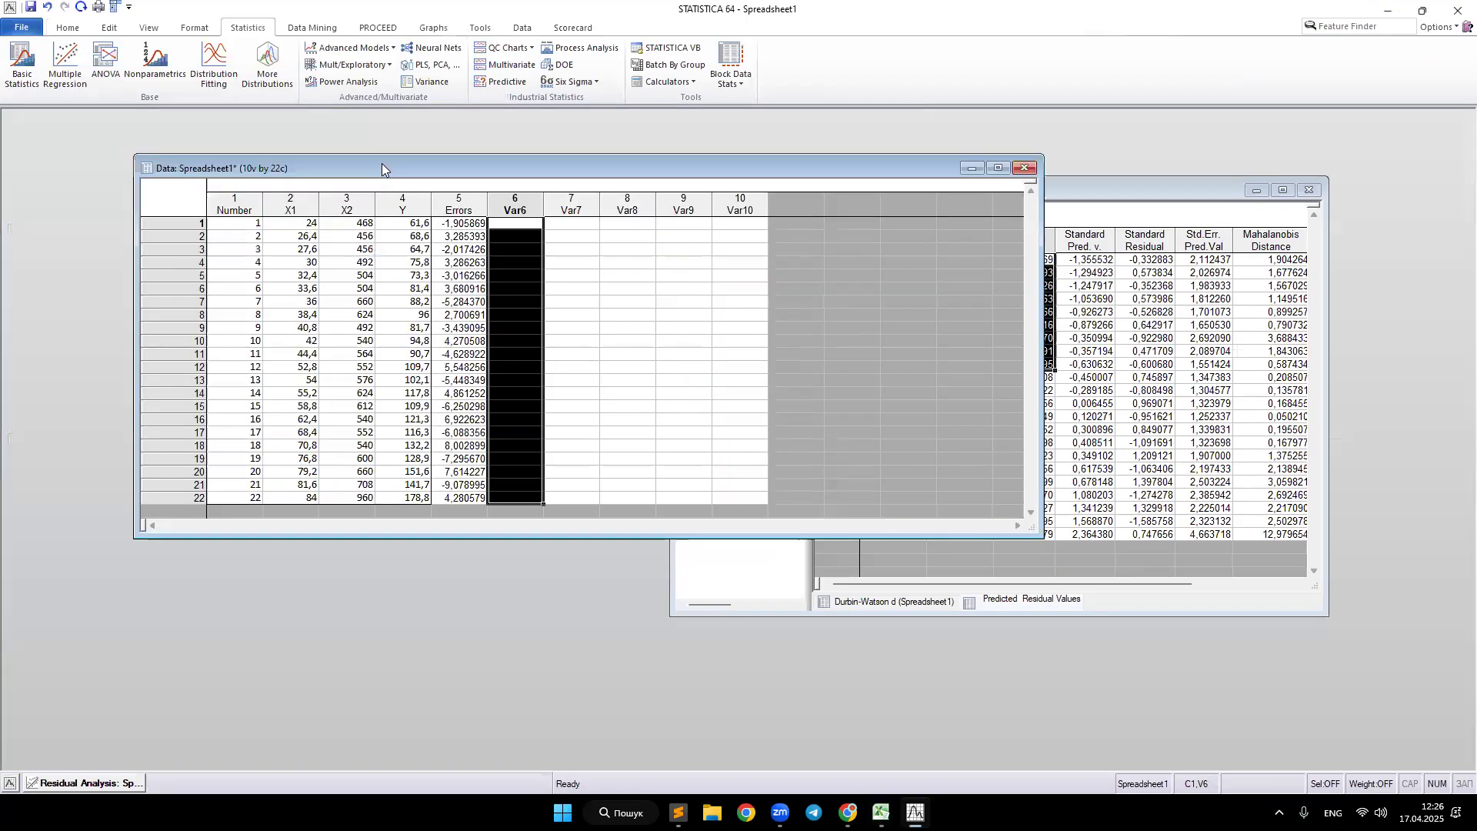
pyautogui.click(305, 237)
pyautogui.click(433, 28)
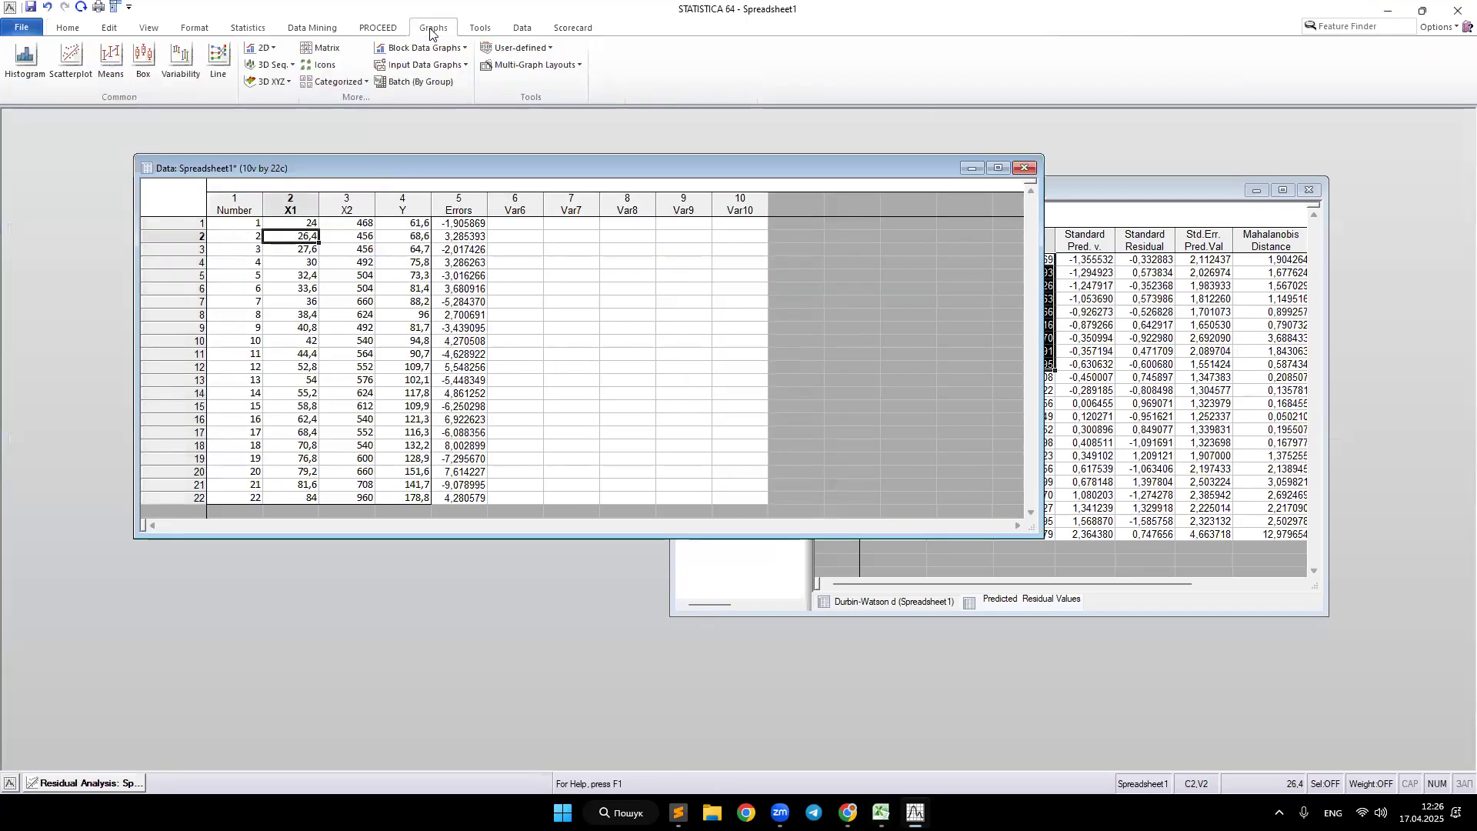
pyautogui.click(59, 74)
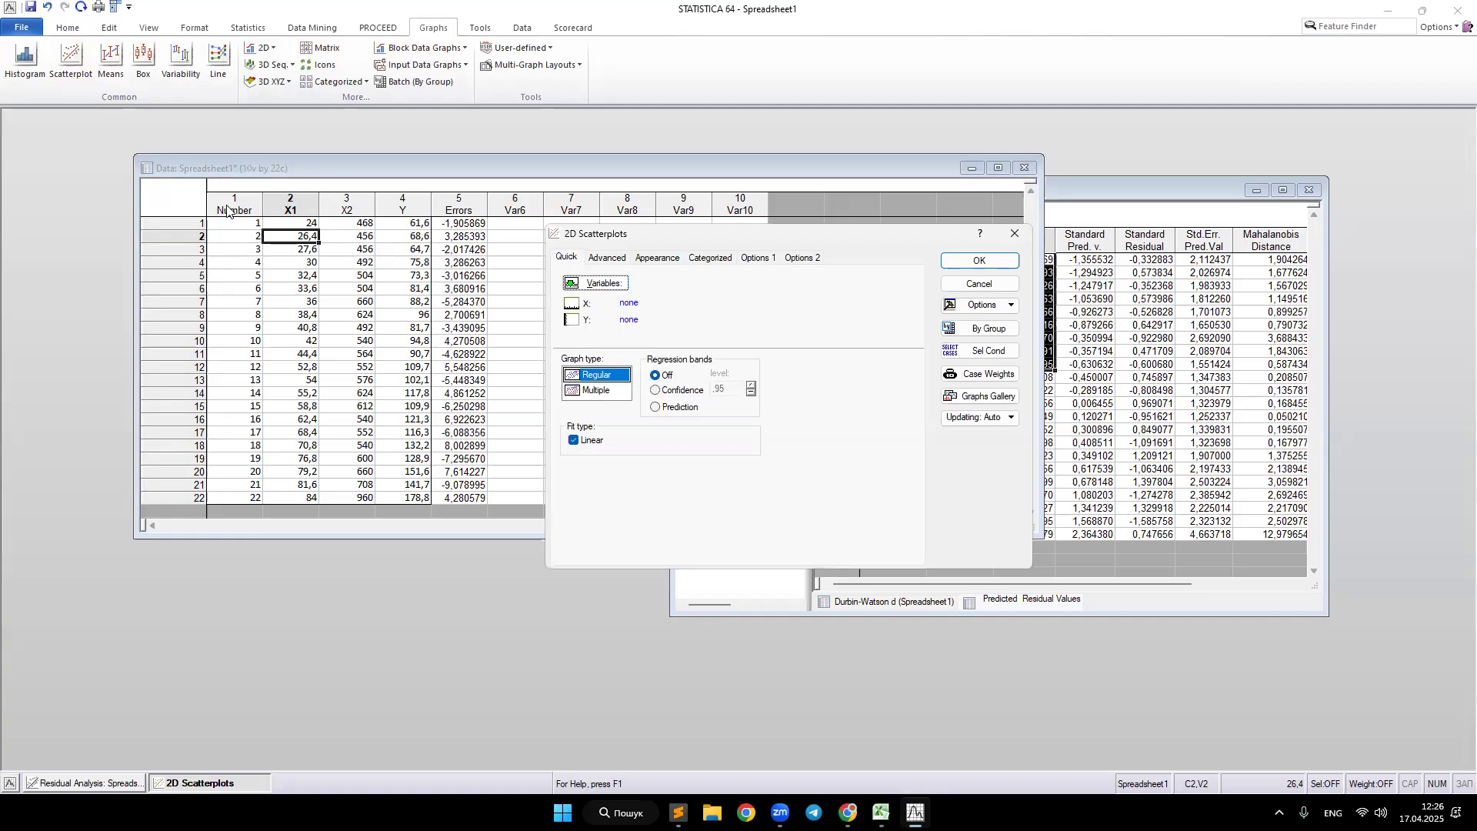
pyautogui.click(617, 285)
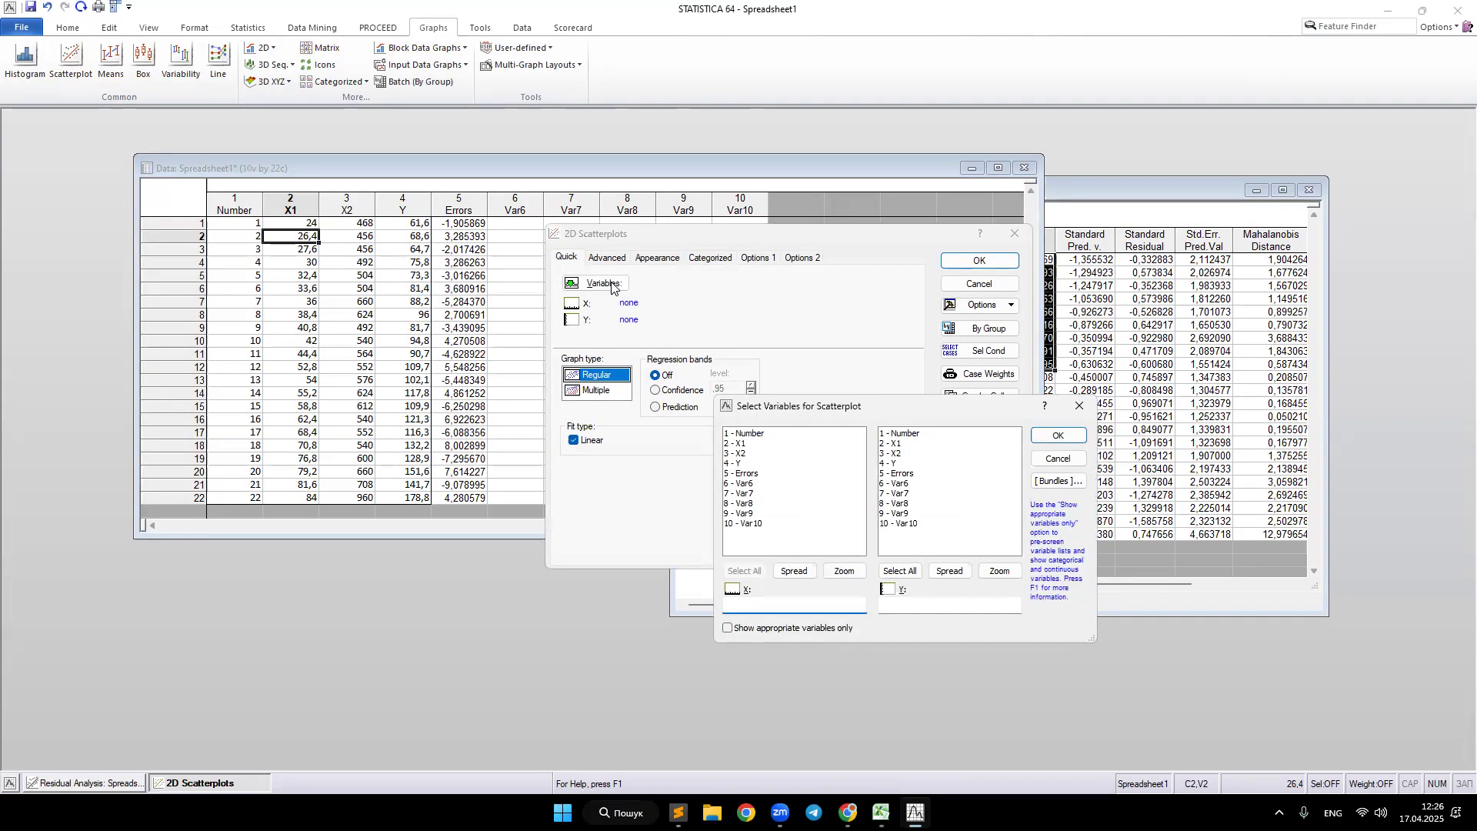
pyautogui.click(756, 434)
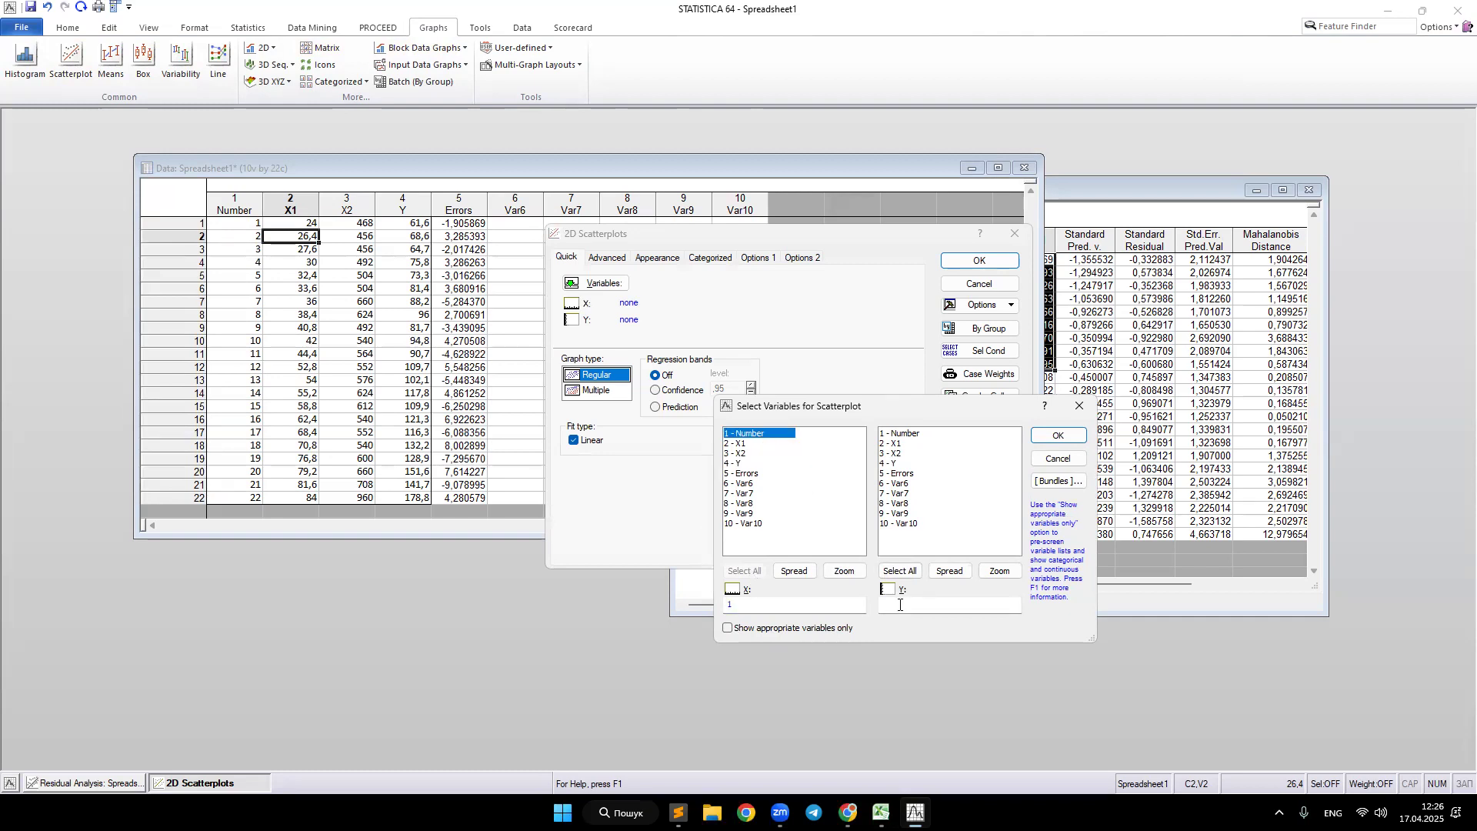
pyautogui.click(899, 474)
pyautogui.click(1069, 436)
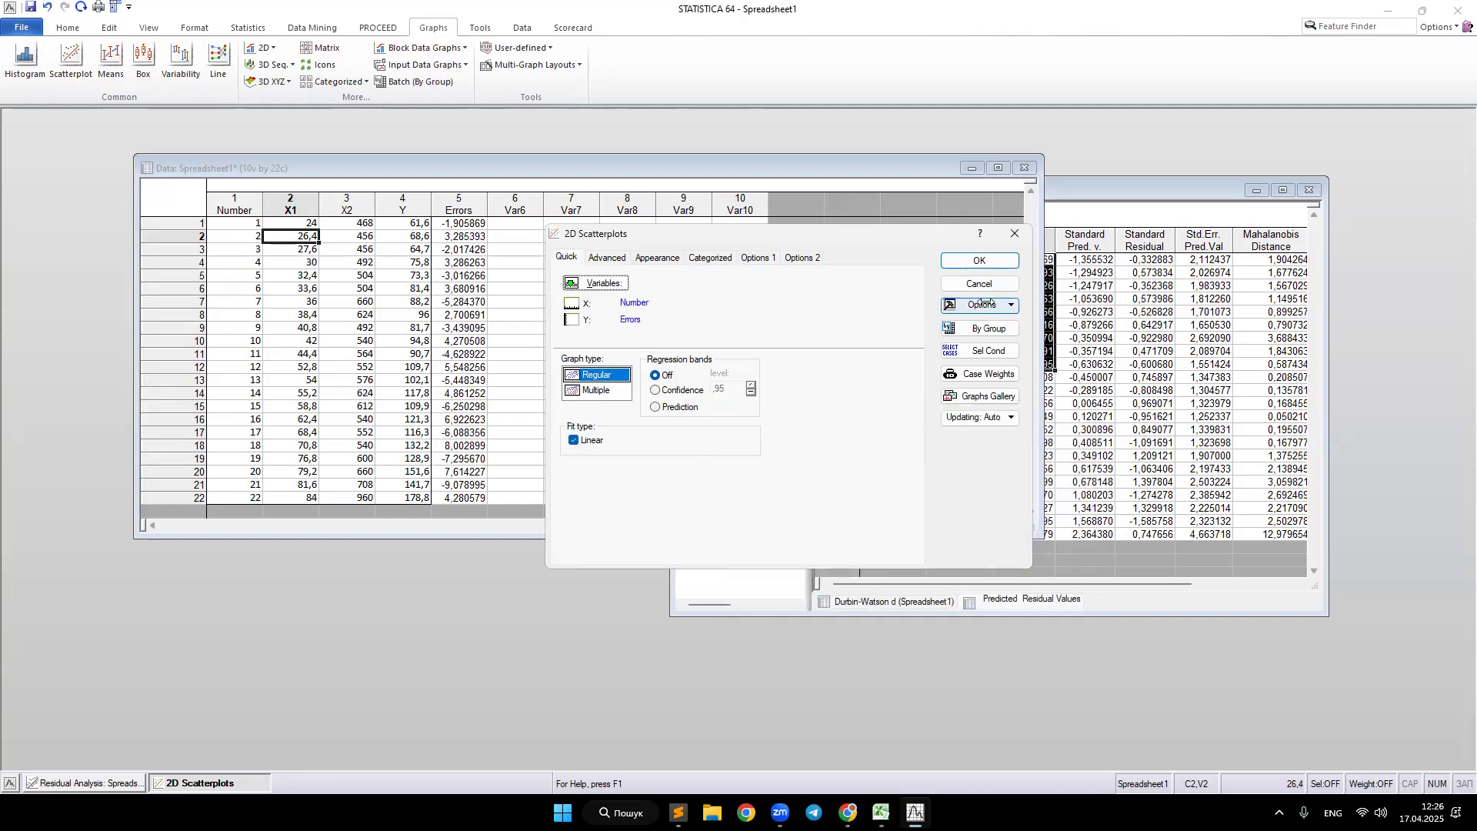
pyautogui.click(987, 260)
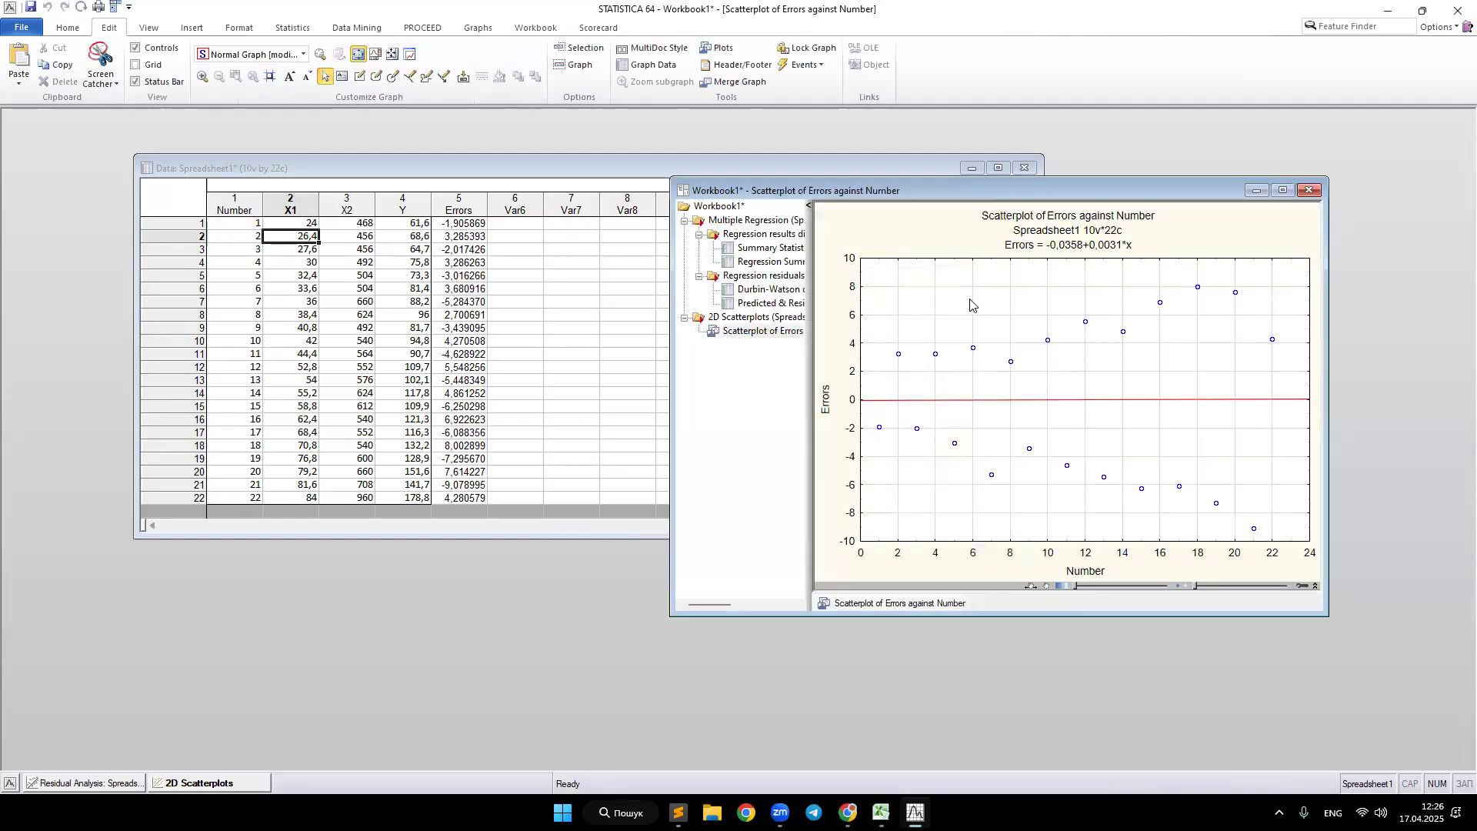
# Step: Turn on a connecting line for the Errors plot in the scatterplot properties and enlarge the graph window
pyautogui.click(898, 355)
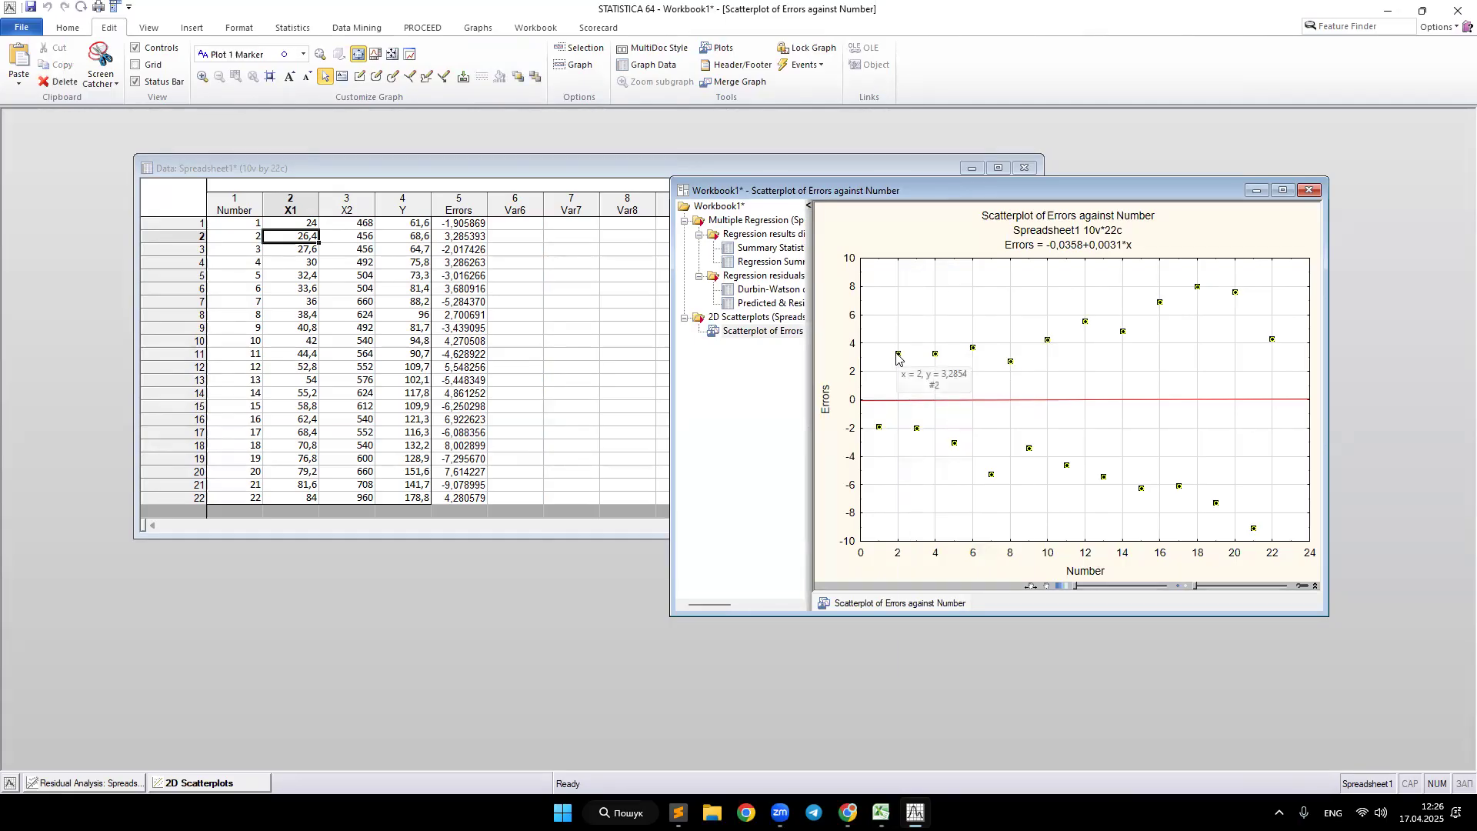
pyautogui.rightClick(898, 359)
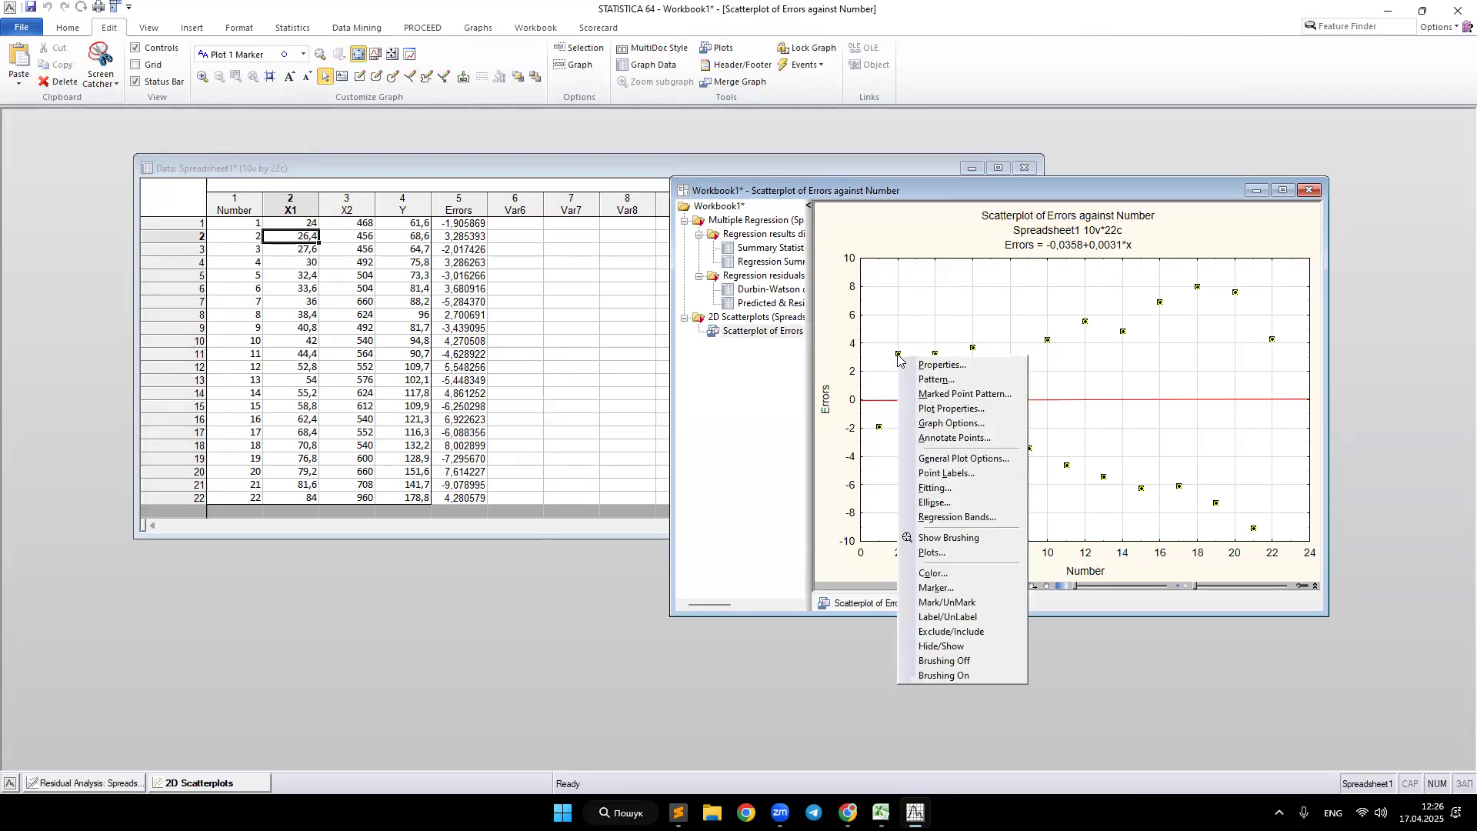
pyautogui.click(908, 365)
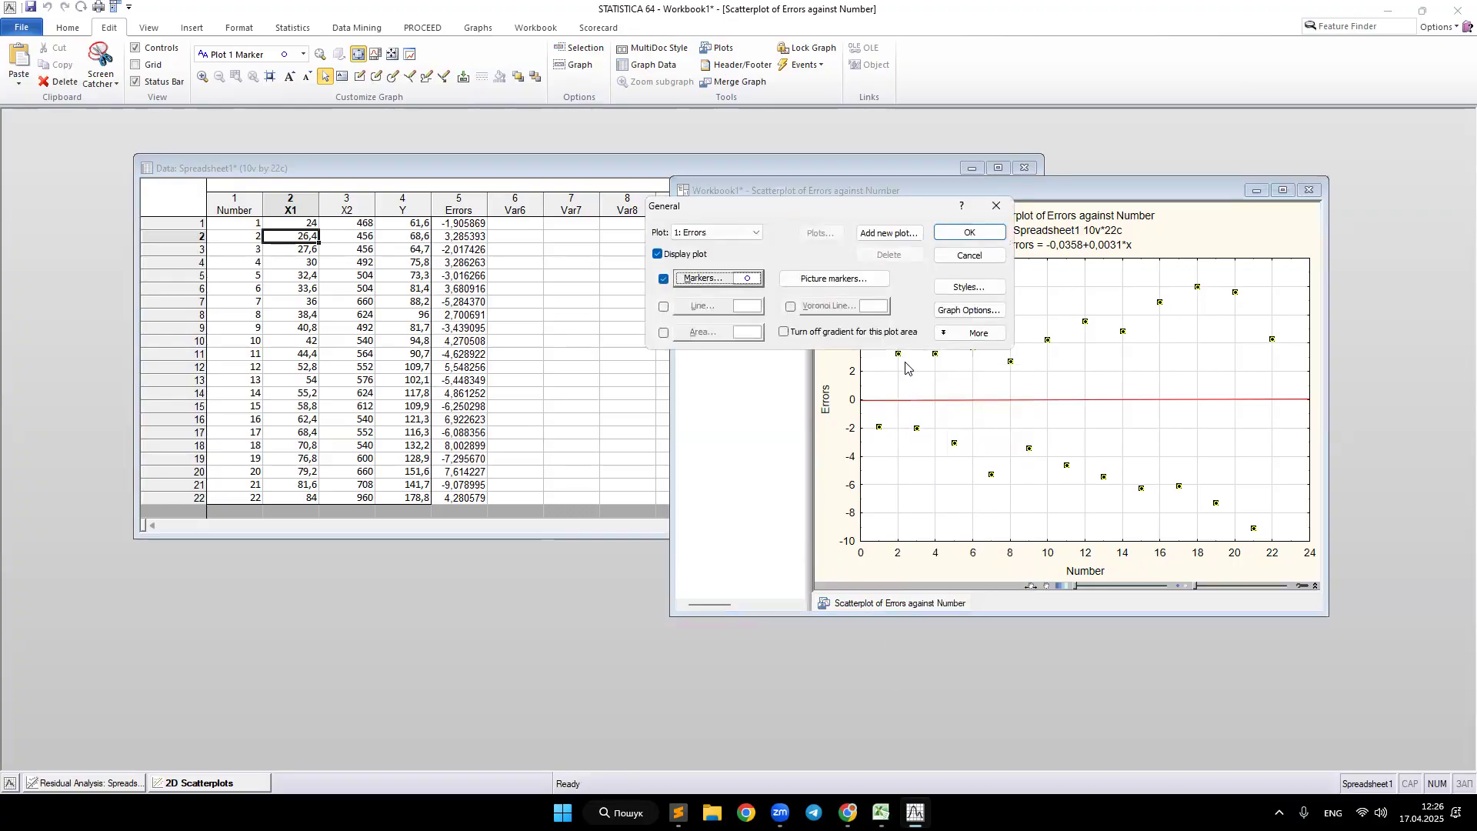
pyautogui.click(664, 307)
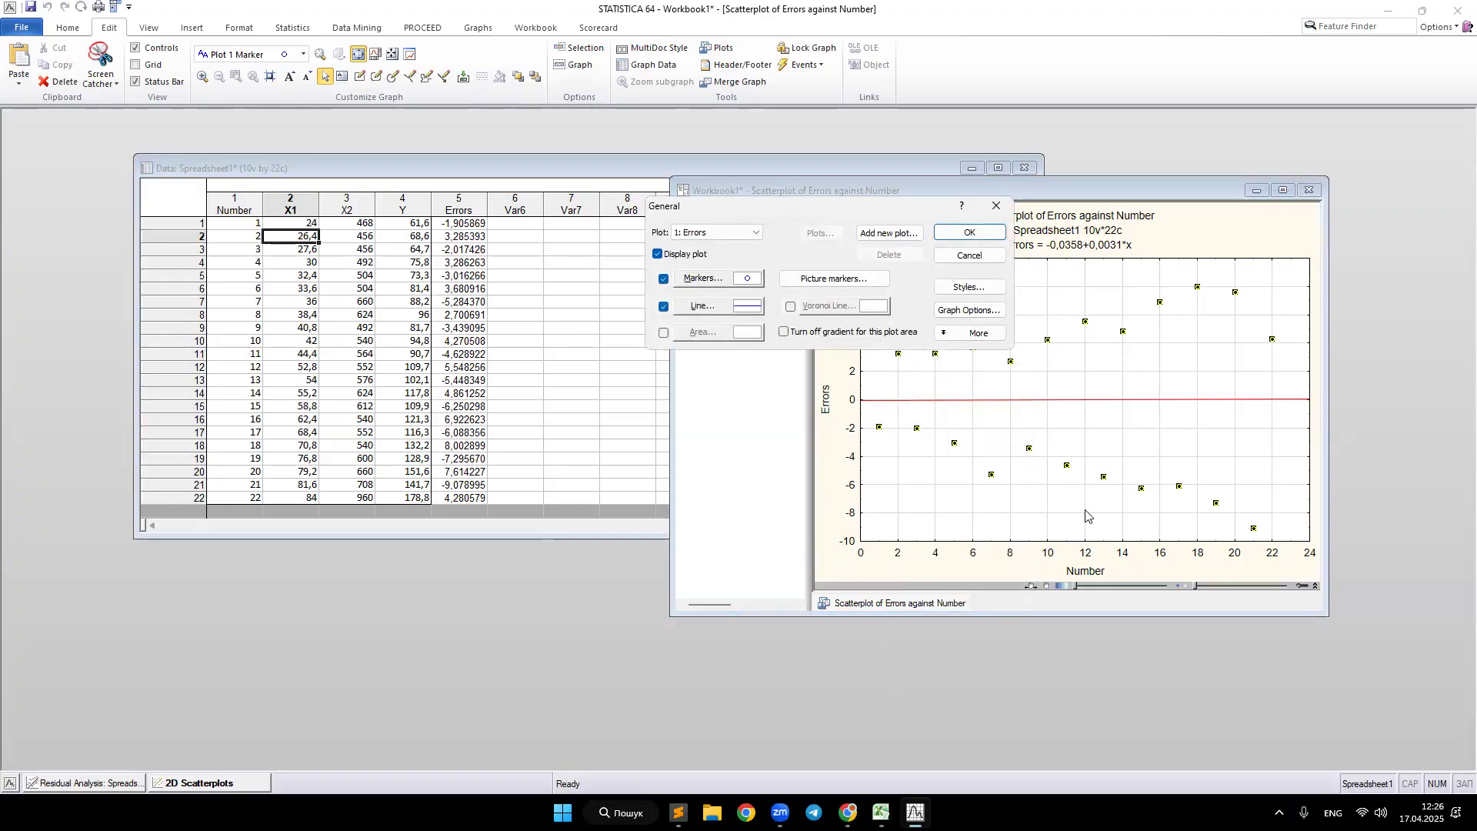
pyautogui.click(971, 234)
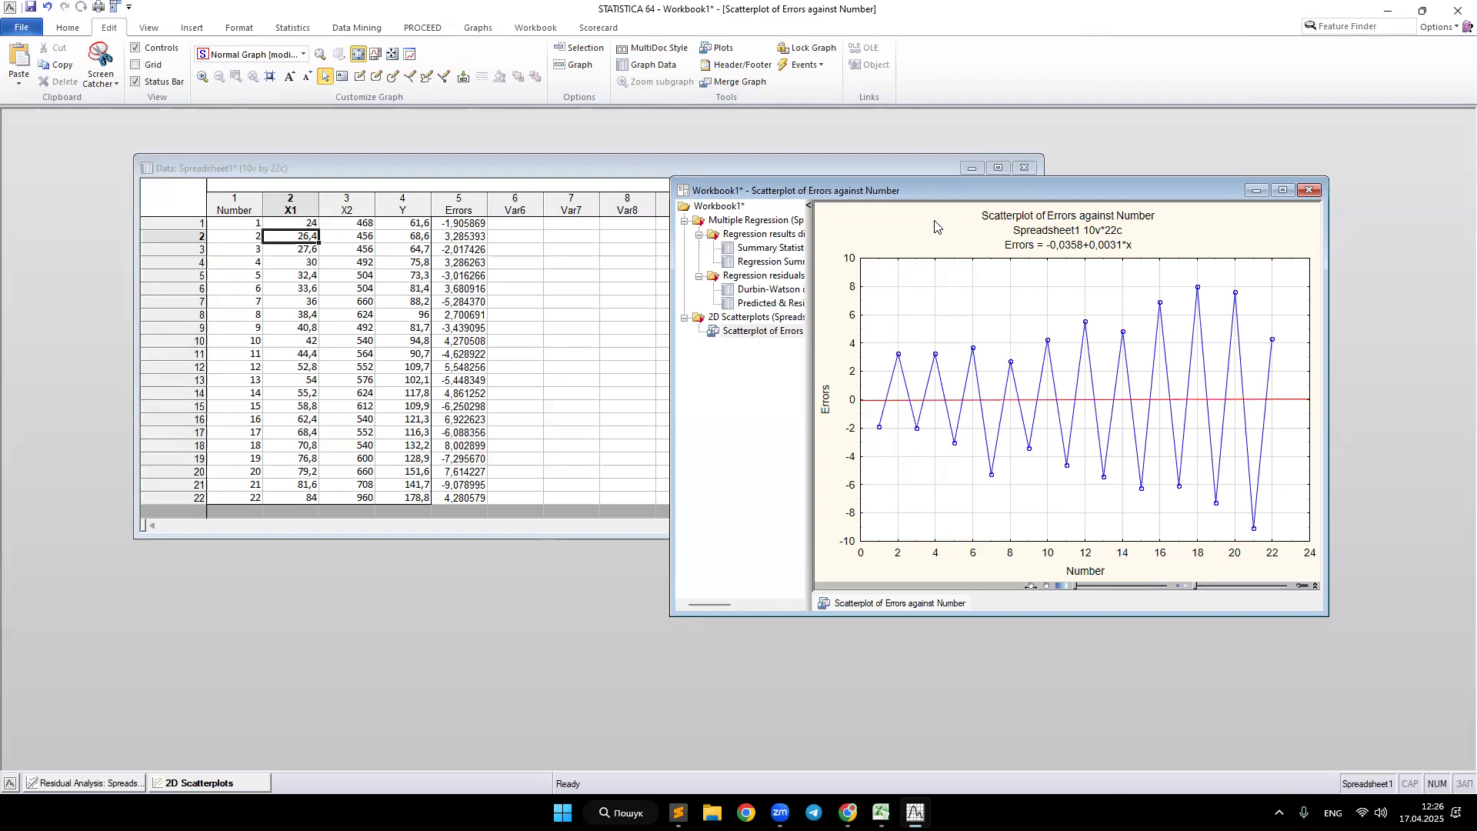
pyautogui.moveTo(1043, 185); pyautogui.dragTo(846, 142)
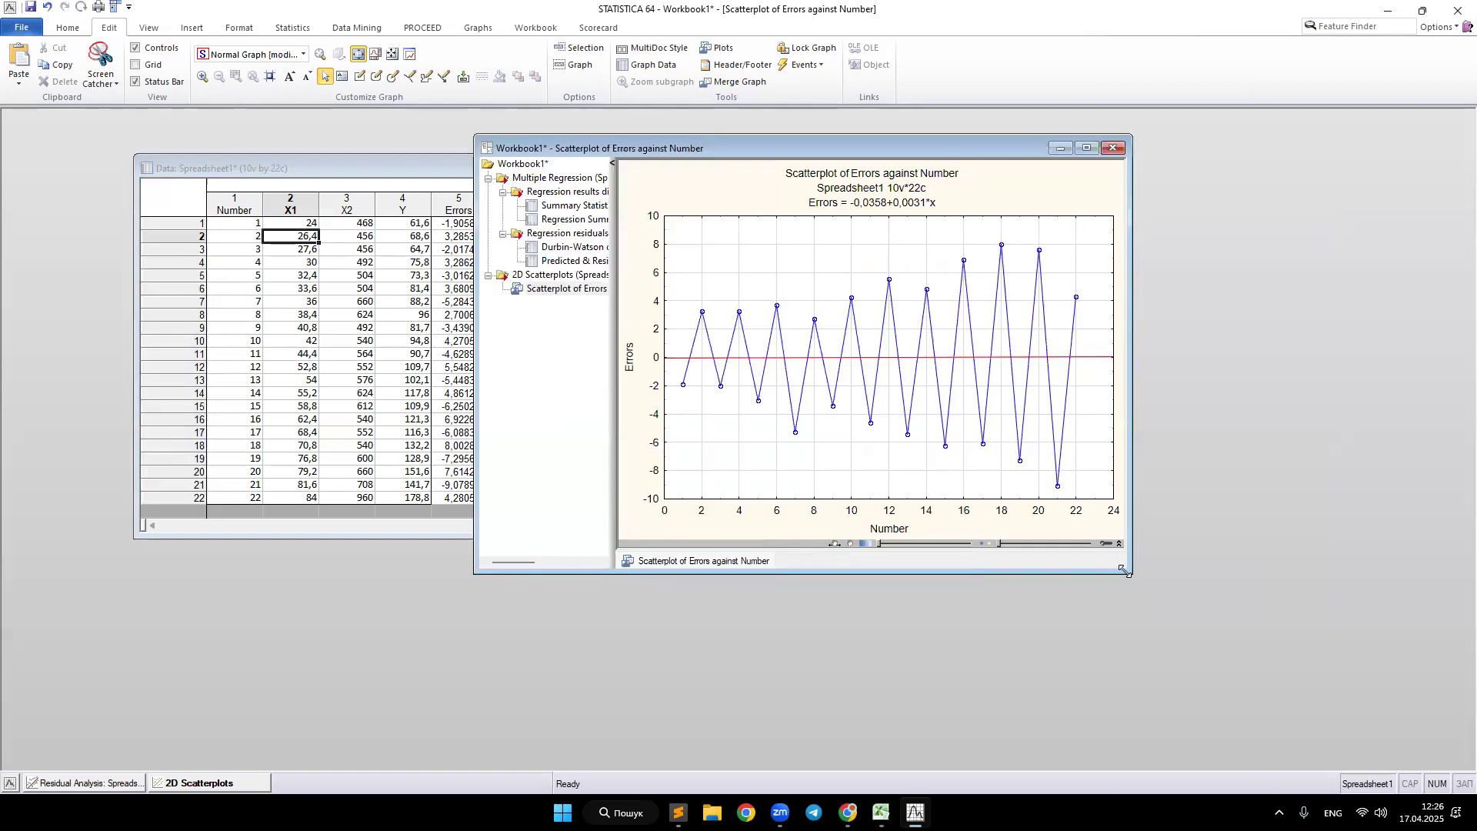
pyautogui.moveTo(1124, 570); pyautogui.dragTo(1326, 700)
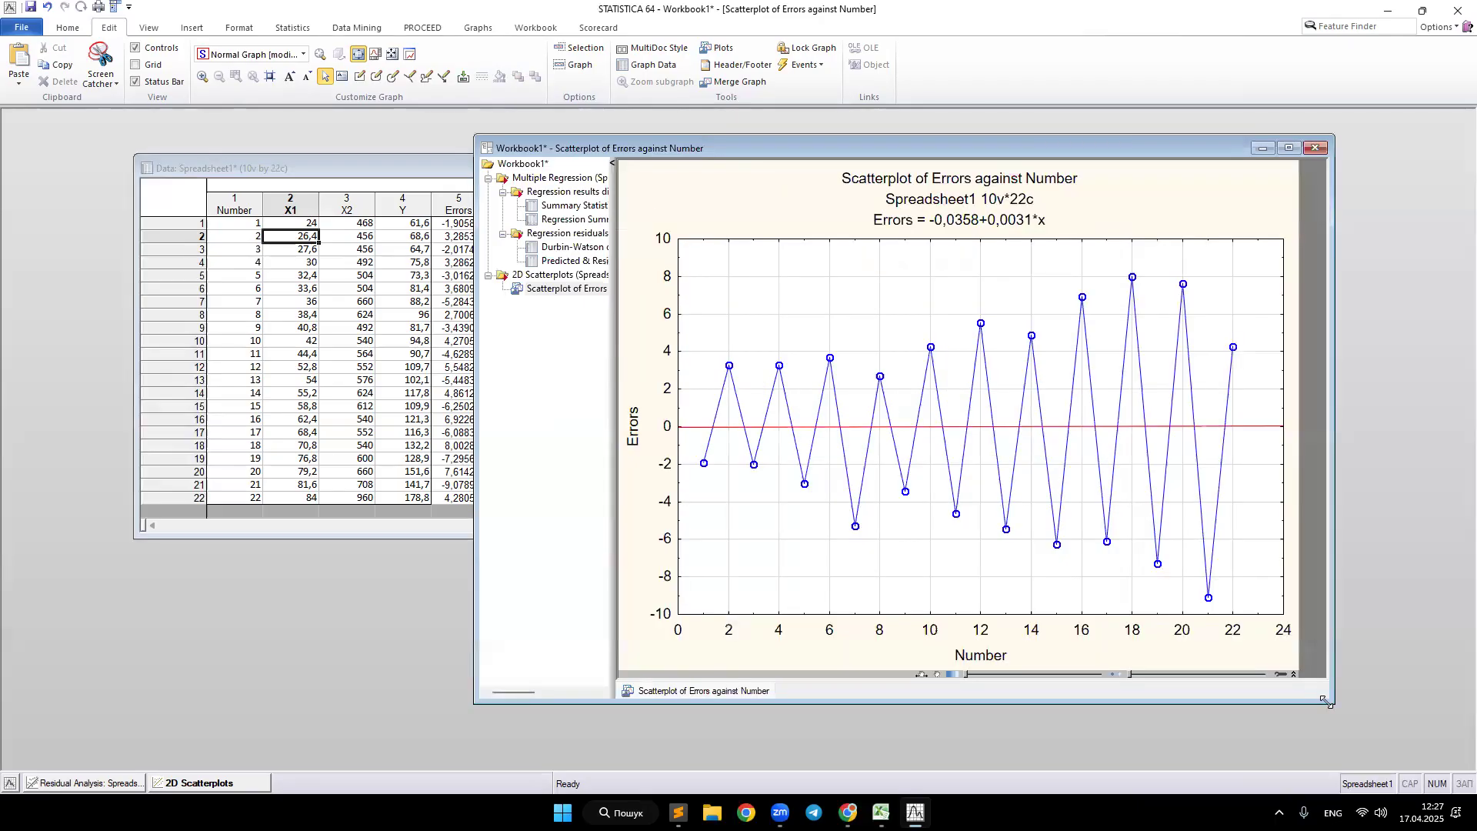
pyautogui.click(1279, 813)
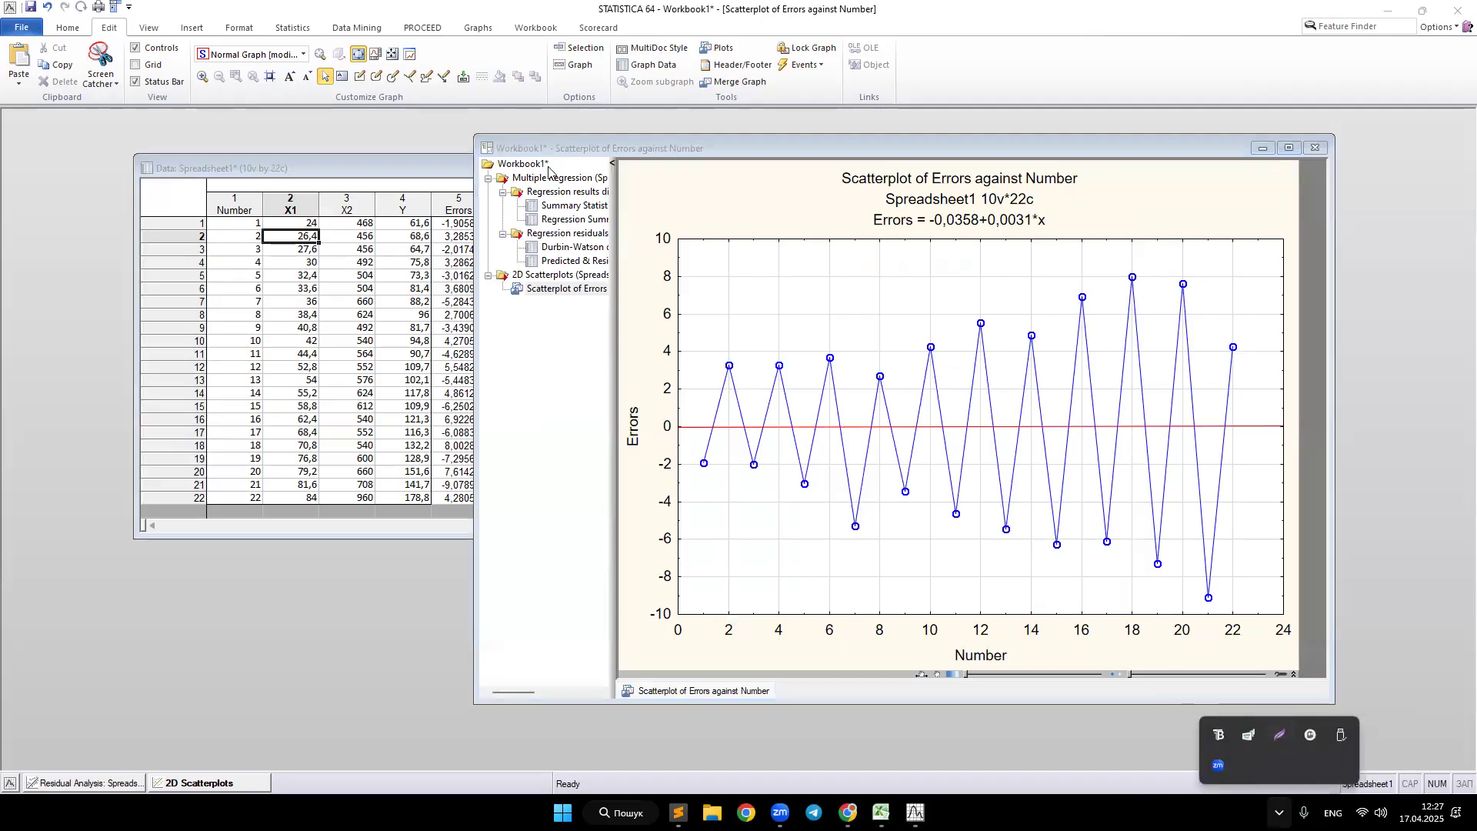
pyautogui.click(1280, 736)
pyautogui.moveTo(464, 129)
pyautogui.mouseDown()
pyautogui.moveTo(554, 212)
pyautogui.moveTo(1305, 706)
pyautogui.moveTo(1359, 724)
pyautogui.moveTo(1353, 712)
pyautogui.mouseUp()
pyautogui.click(1369, 569)
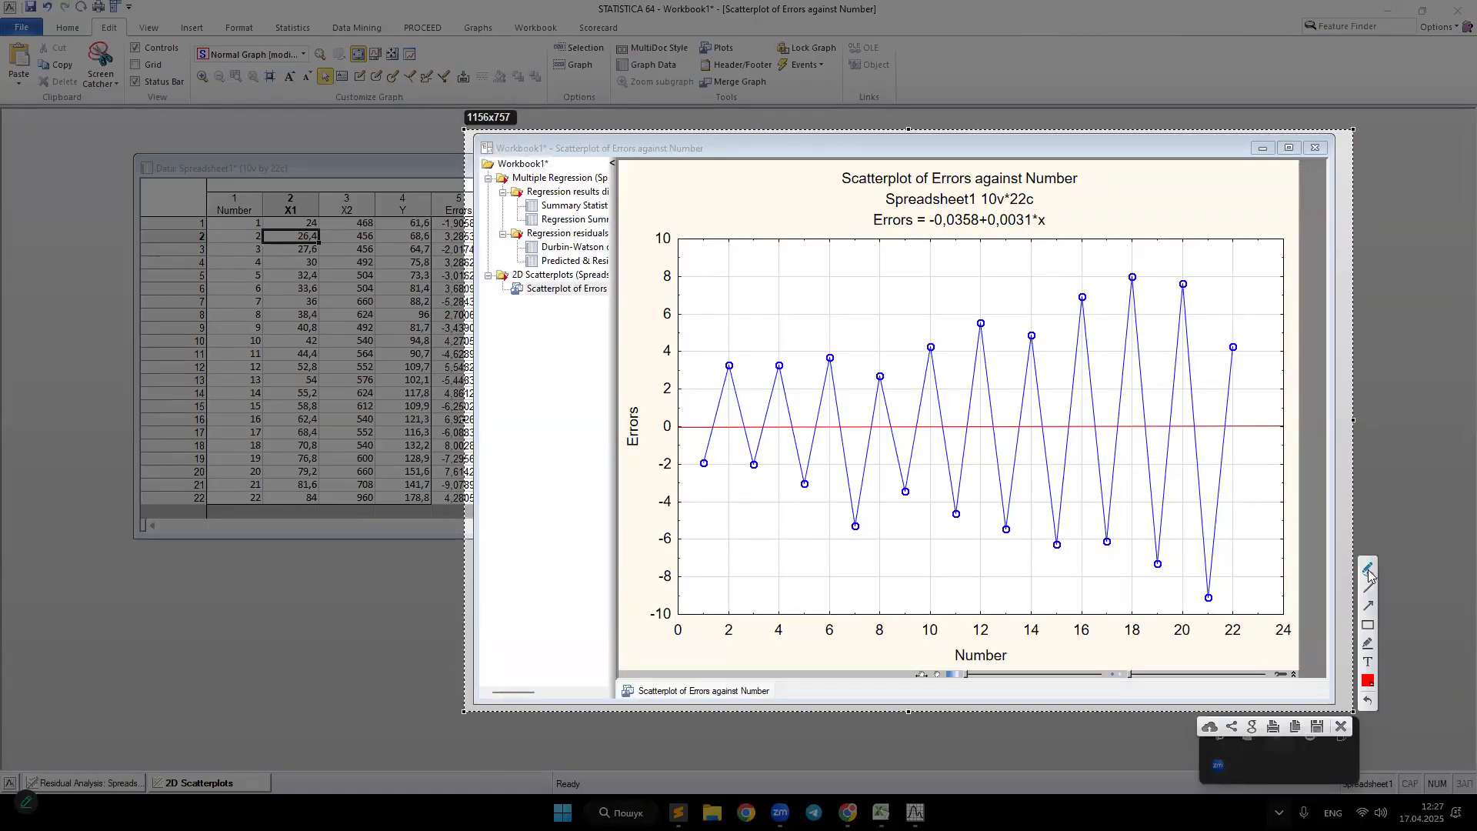
pyautogui.moveTo(700, 364)
pyautogui.mouseDown()
pyautogui.moveTo(943, 339)
pyautogui.moveTo(1124, 278)
pyautogui.moveTo(1187, 293)
pyautogui.moveTo(1244, 347)
pyautogui.mouseUp()
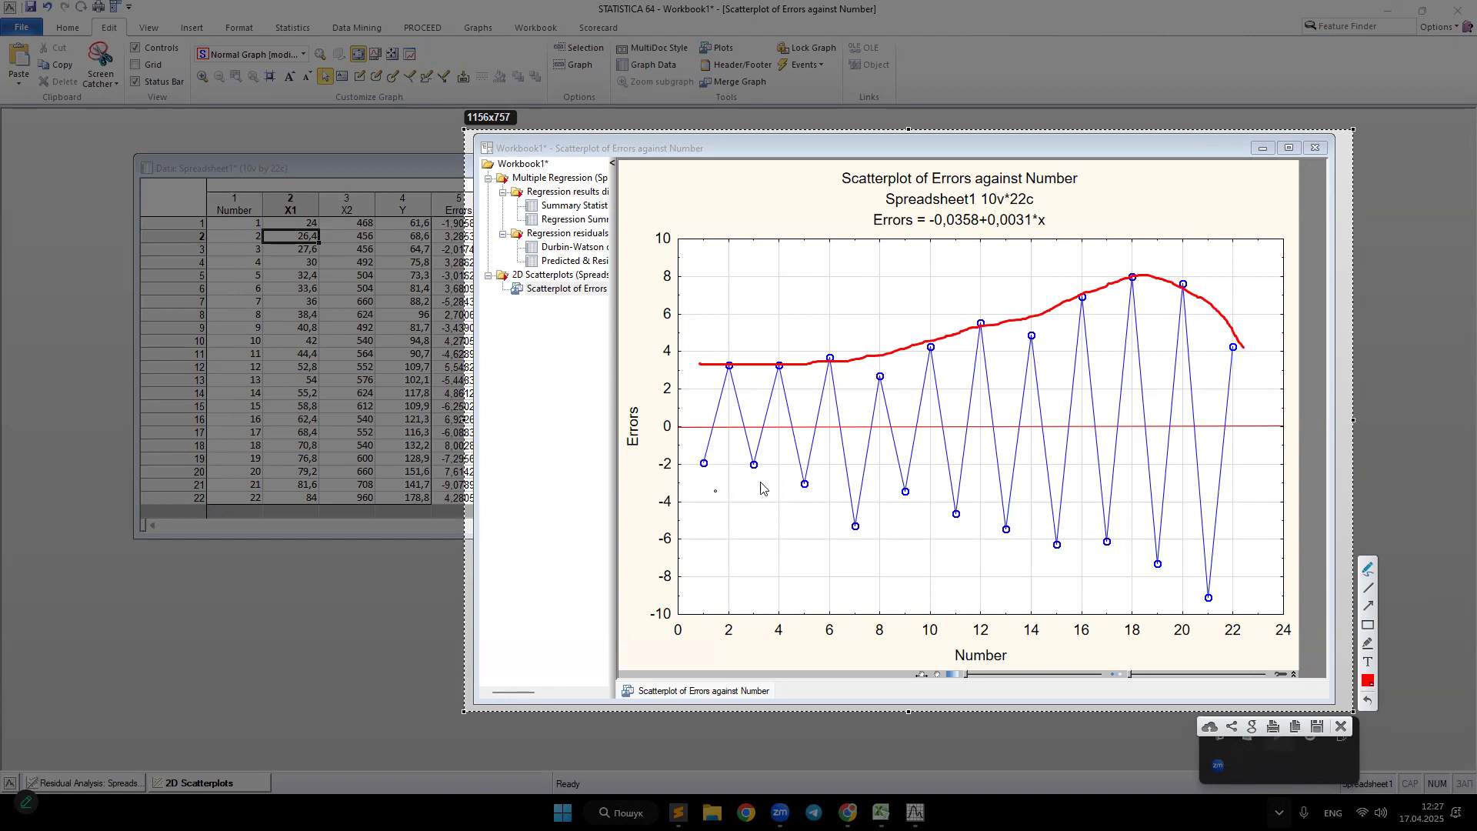
pyautogui.moveTo(695, 465)
pyautogui.mouseDown()
pyautogui.moveTo(953, 513)
pyautogui.moveTo(1210, 602)
pyautogui.mouseUp()
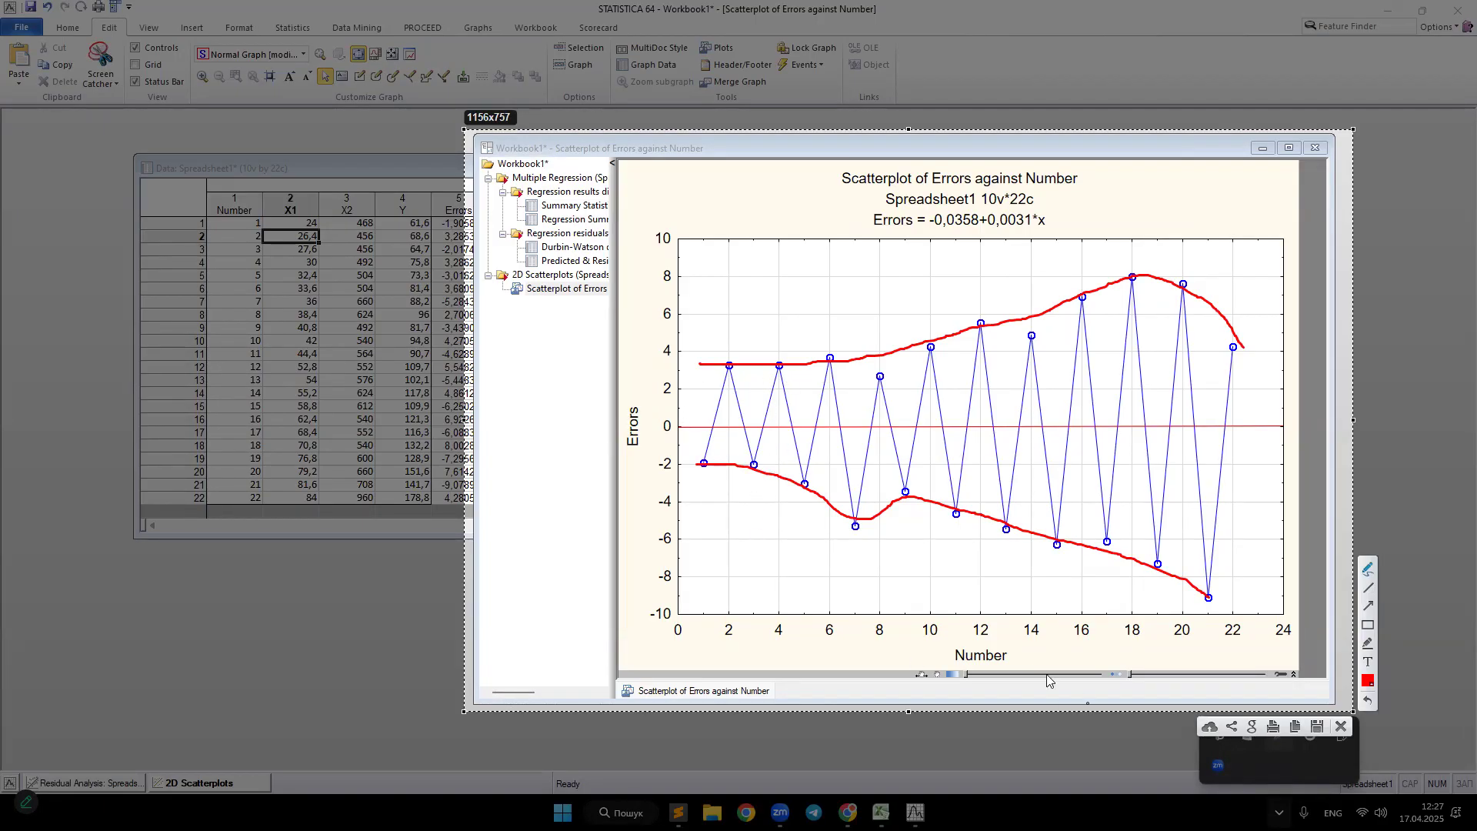
pyautogui.moveTo(1008, 650)
pyautogui.mouseDown()
pyautogui.moveTo(931, 655)
pyautogui.moveTo(1029, 663)
pyautogui.moveTo(1000, 645)
pyautogui.mouseUp()
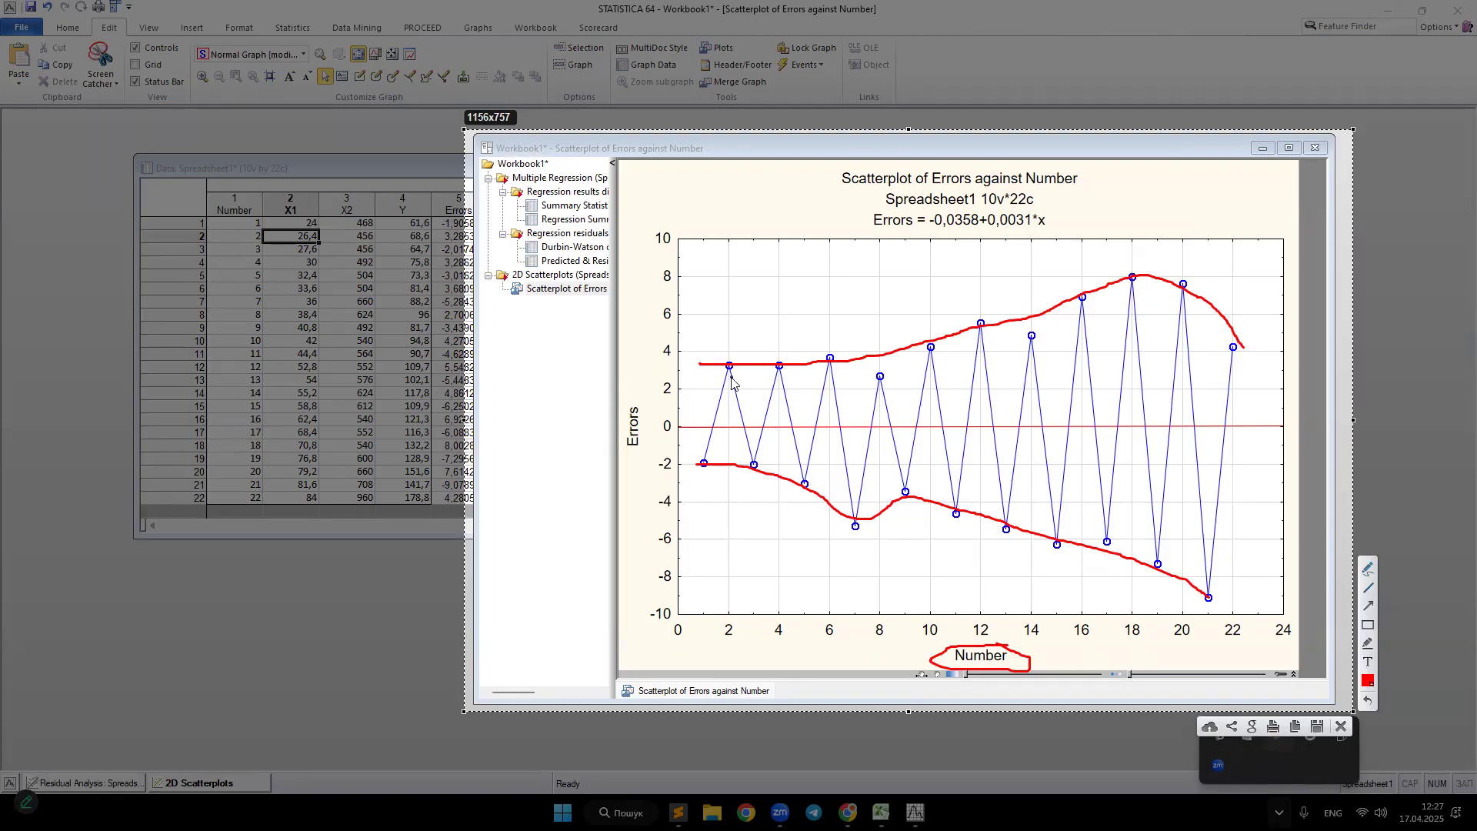
pyautogui.moveTo(712, 365); pyautogui.dragTo(712, 471)
pyautogui.moveTo(1118, 288)
pyautogui.mouseDown()
pyautogui.moveTo(1106, 543)
pyautogui.moveTo(1119, 571)
pyautogui.moveTo(1115, 555)
pyautogui.mouseUp()
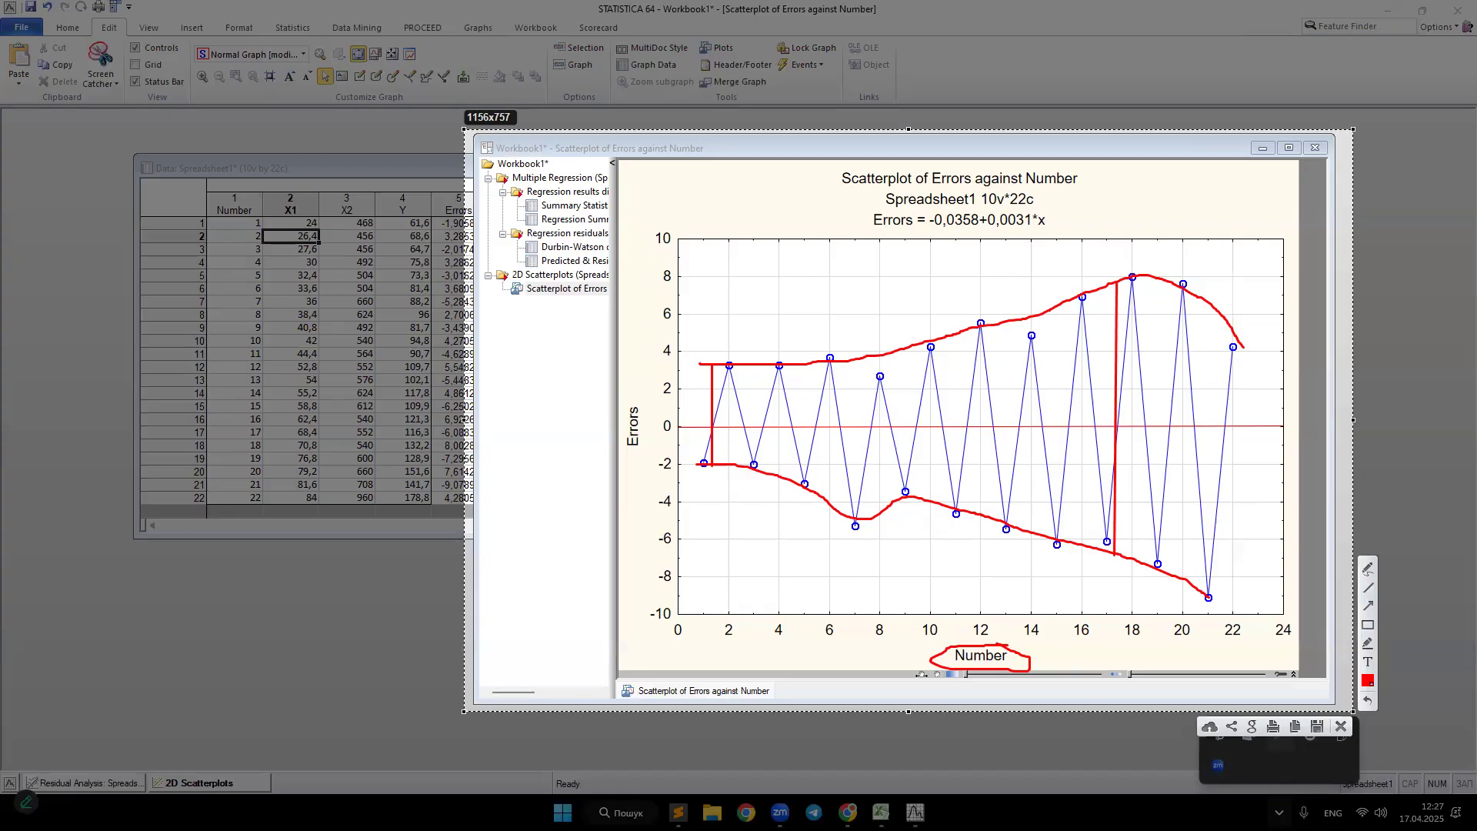
pyautogui.press('Escape')
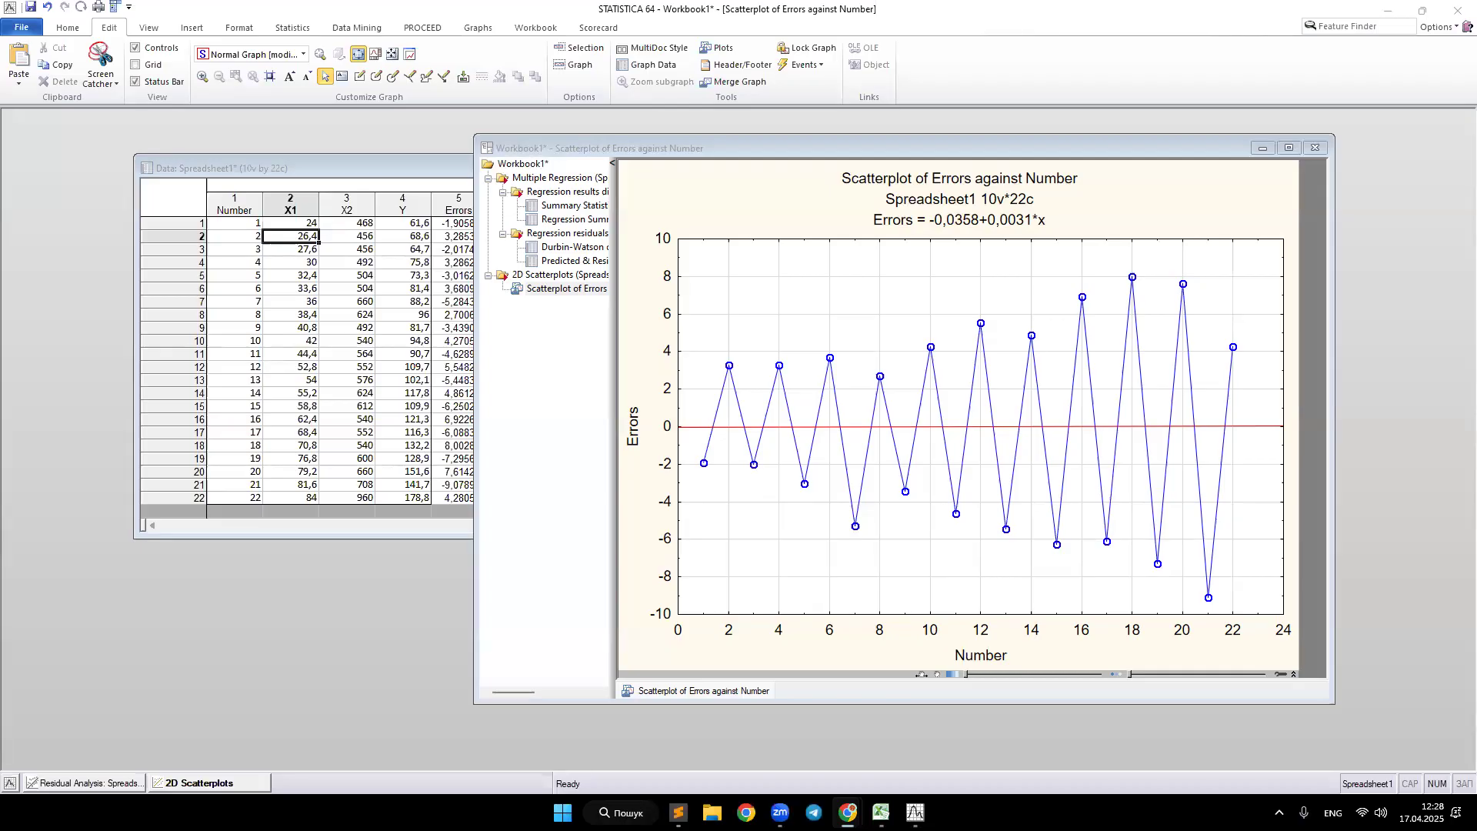
# Step: Examine the X1, X2 and Errors columns in the data spreadsheet
pyautogui.click(419, 172)
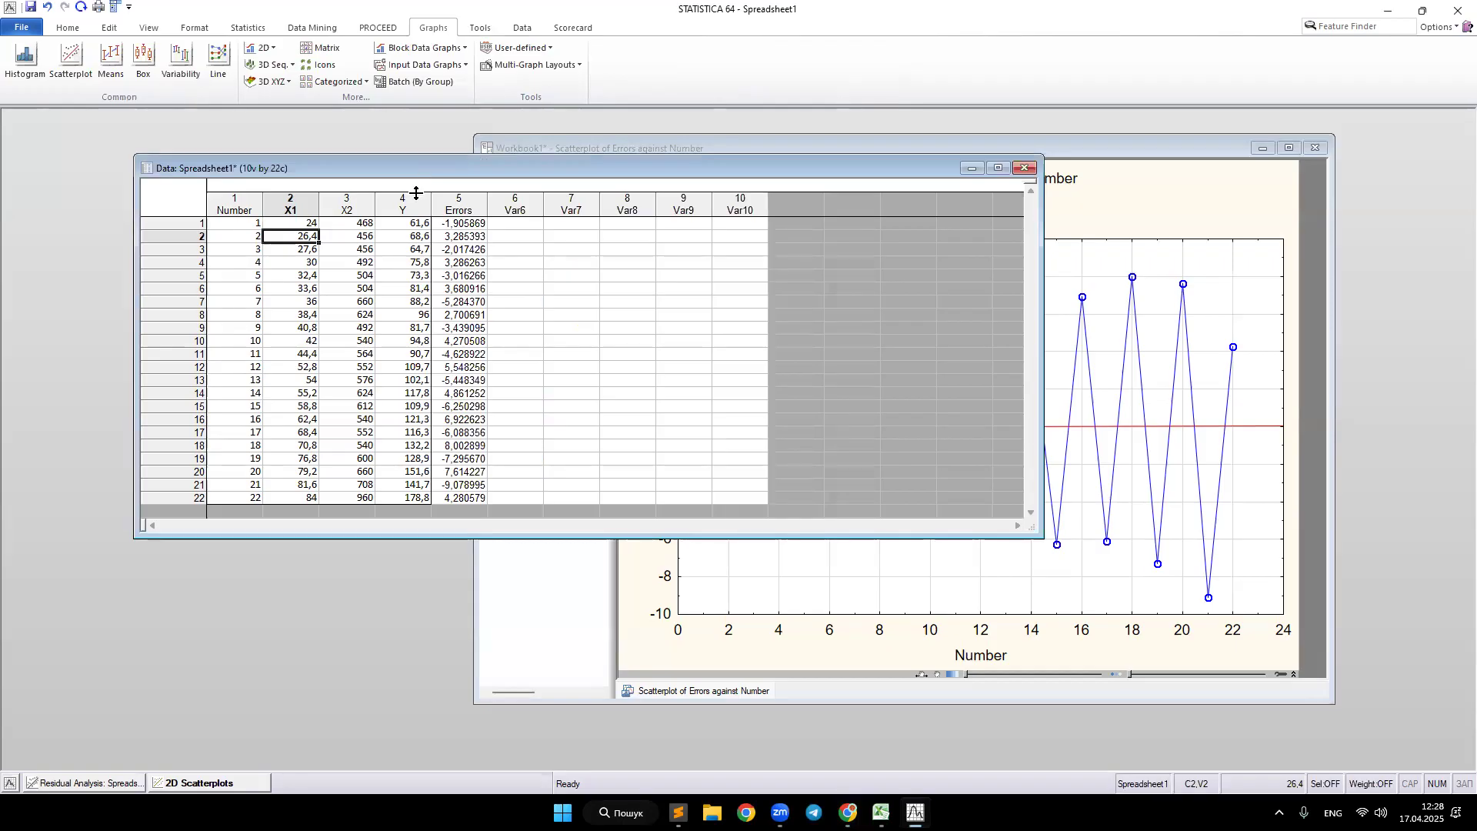
pyautogui.moveTo(462, 223); pyautogui.dragTo(457, 500)
pyautogui.moveTo(291, 224); pyautogui.dragTo(292, 416)
pyautogui.moveTo(346, 237); pyautogui.dragTo(345, 419)
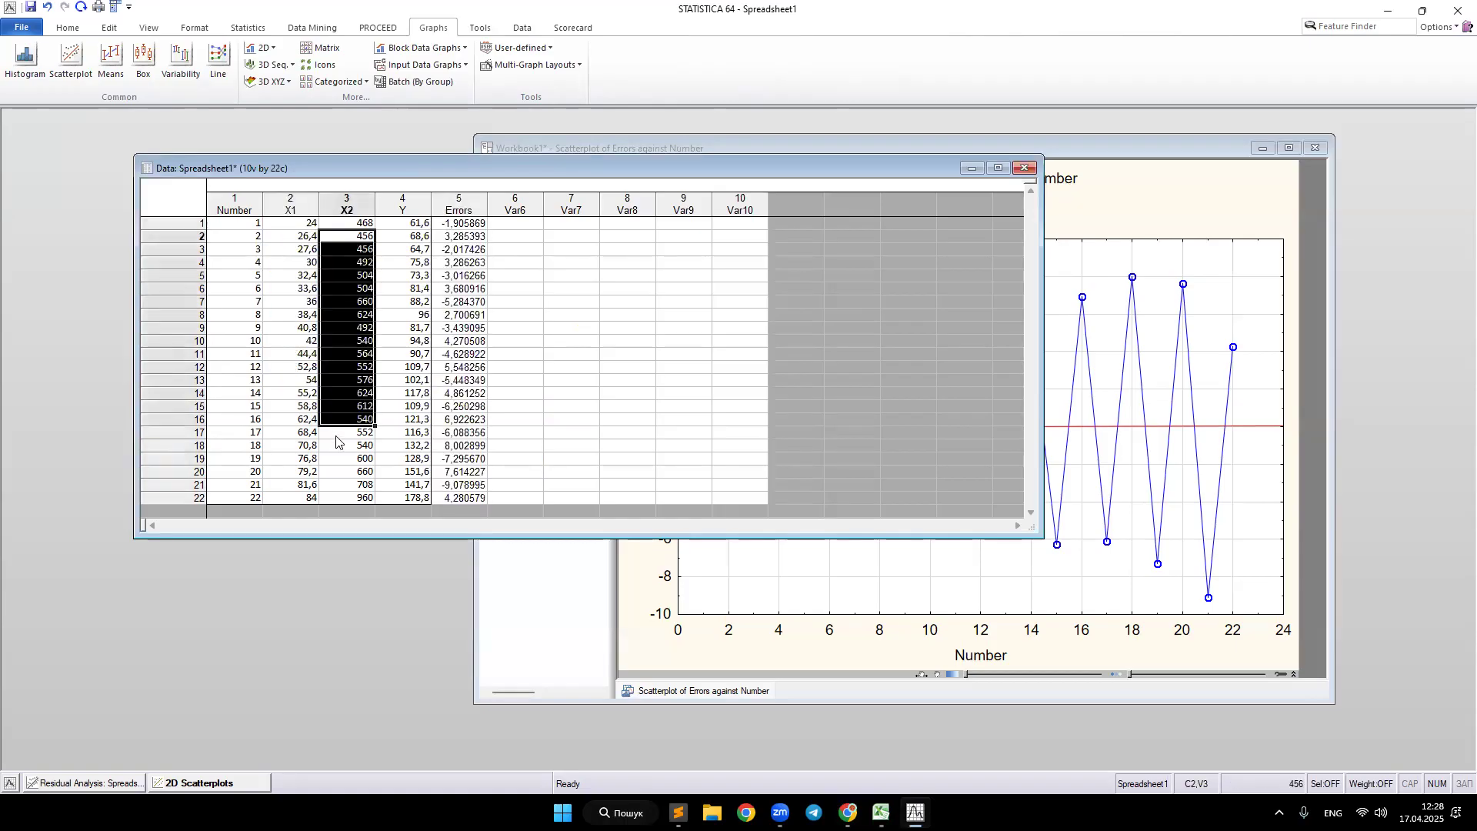
pyautogui.click(455, 314)
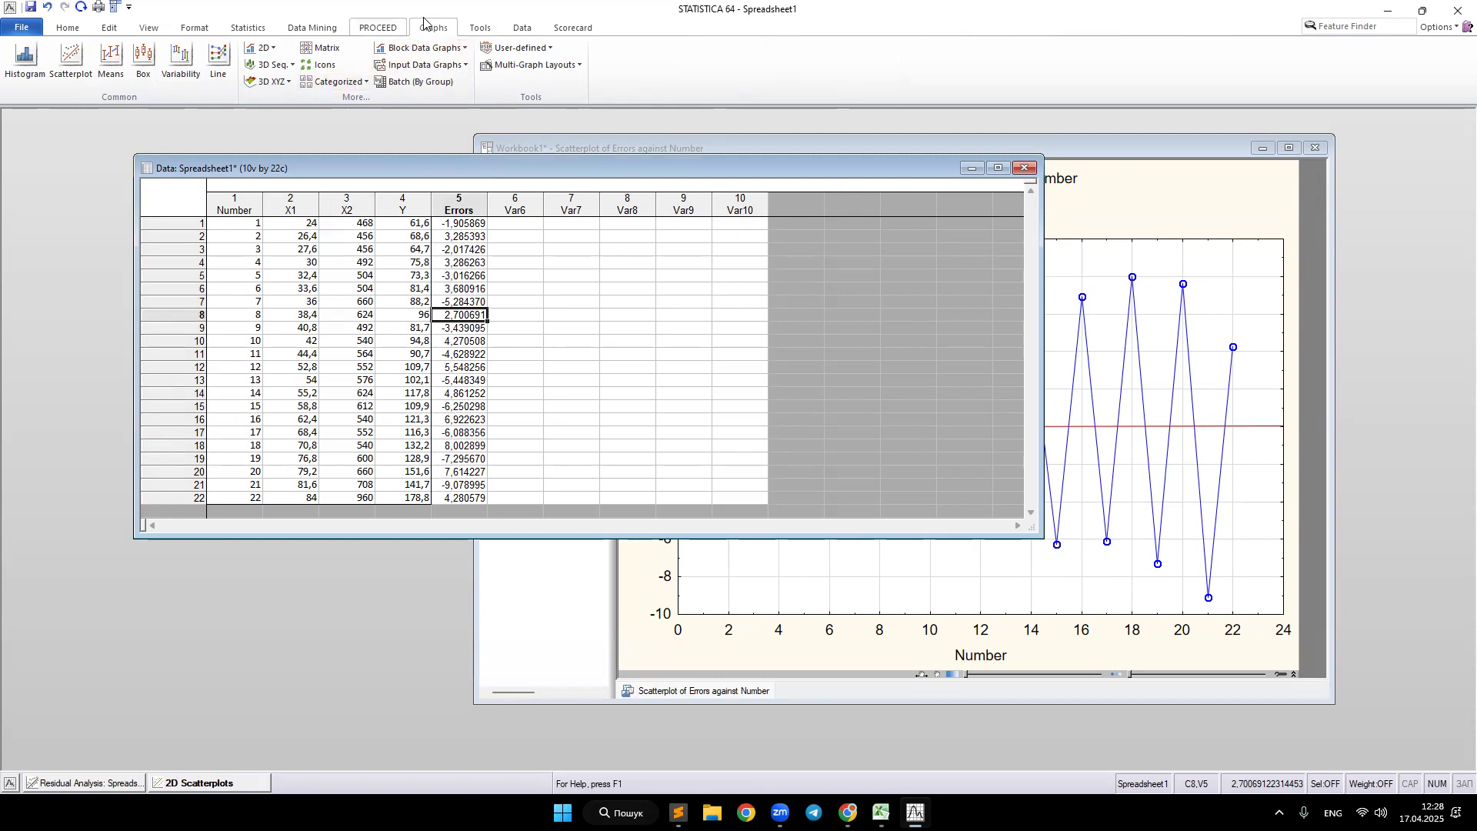
# Step: Create a 2D scatterplot with X1 on the X axis and Errors on the Y axis
pyautogui.click(65, 58)
pyautogui.click(801, 414)
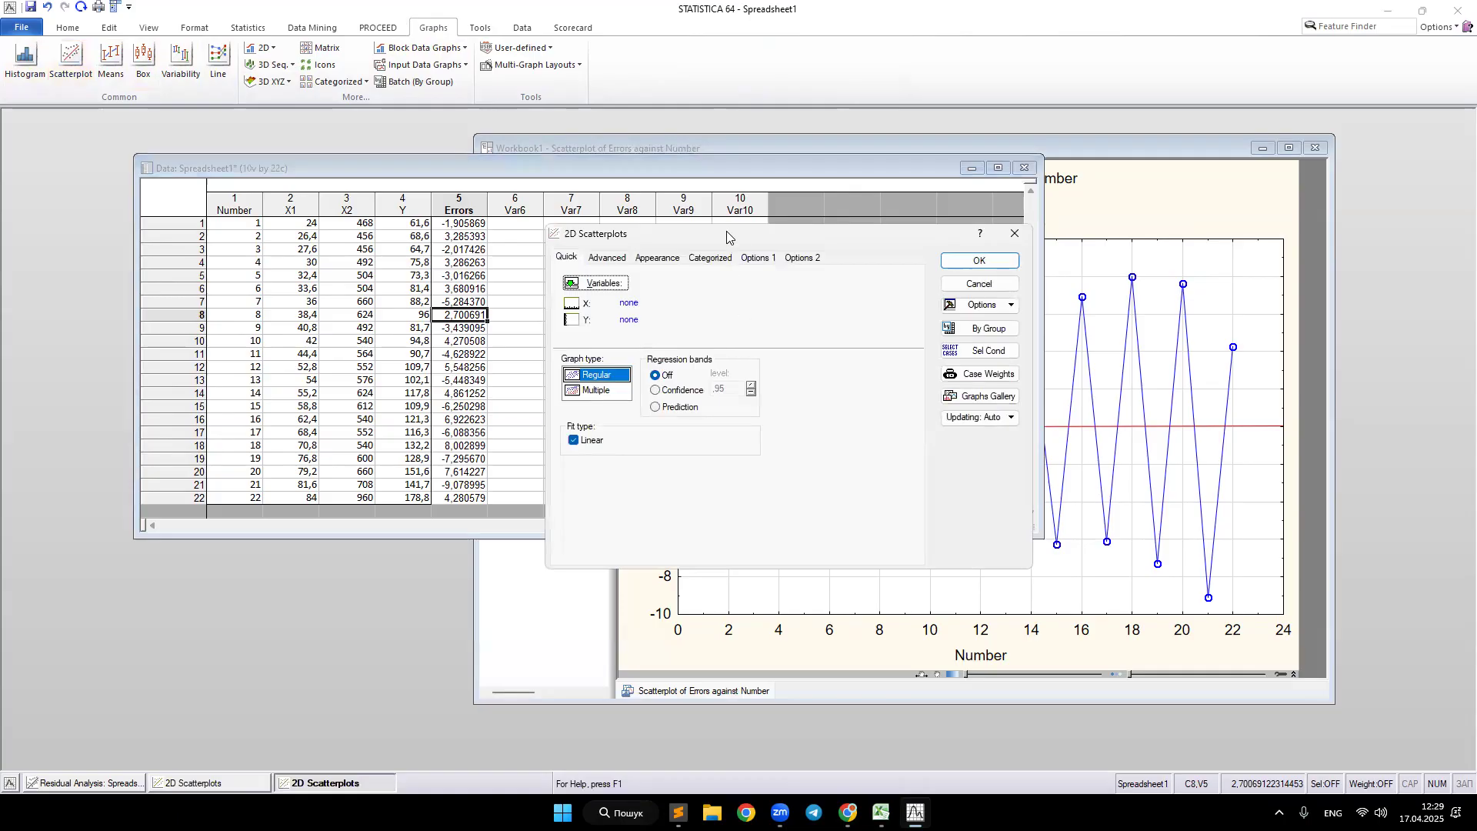
pyautogui.moveTo(737, 240); pyautogui.dragTo(897, 296)
pyautogui.click(752, 340)
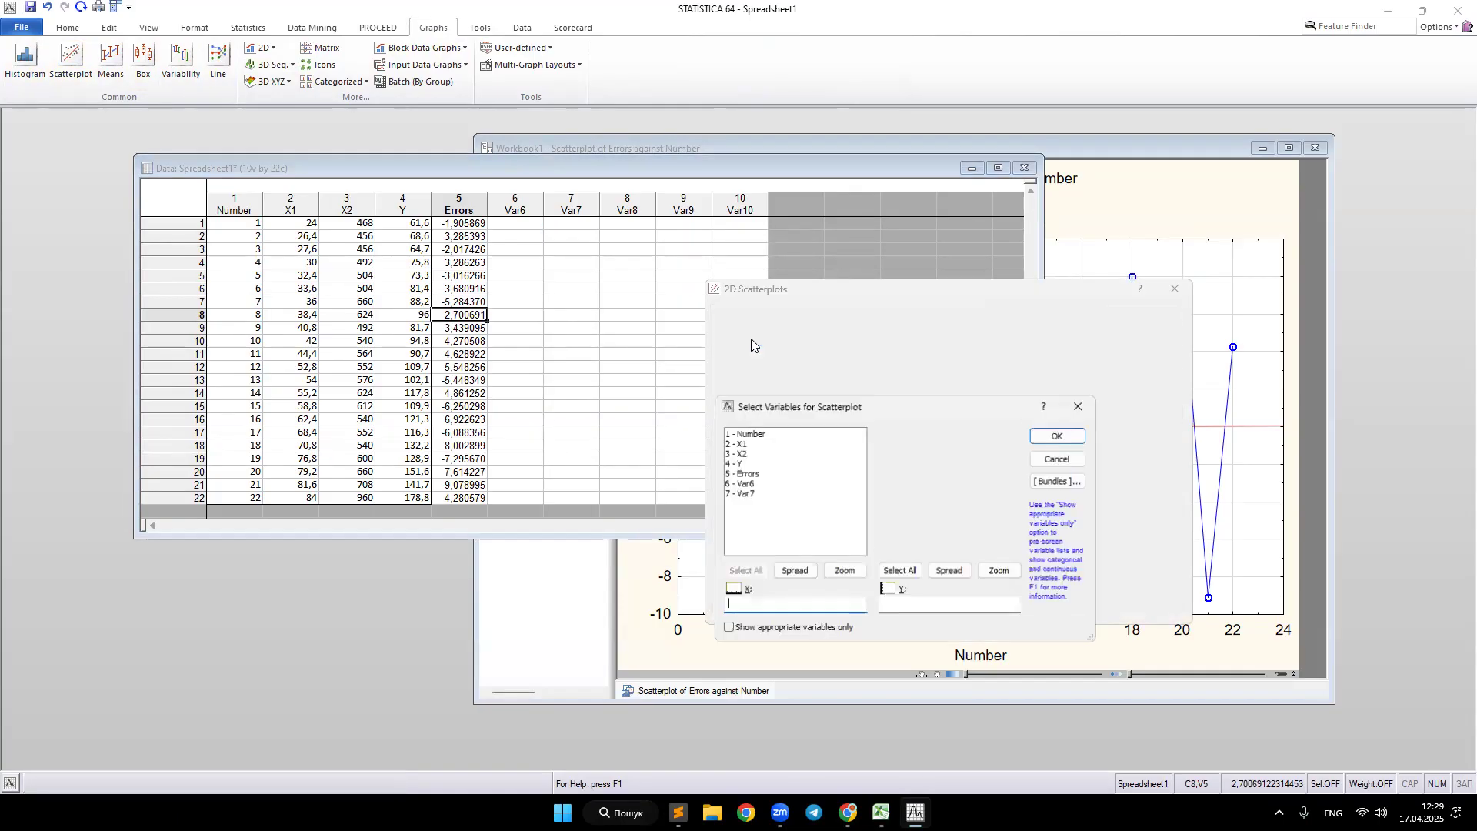
pyautogui.click(744, 444)
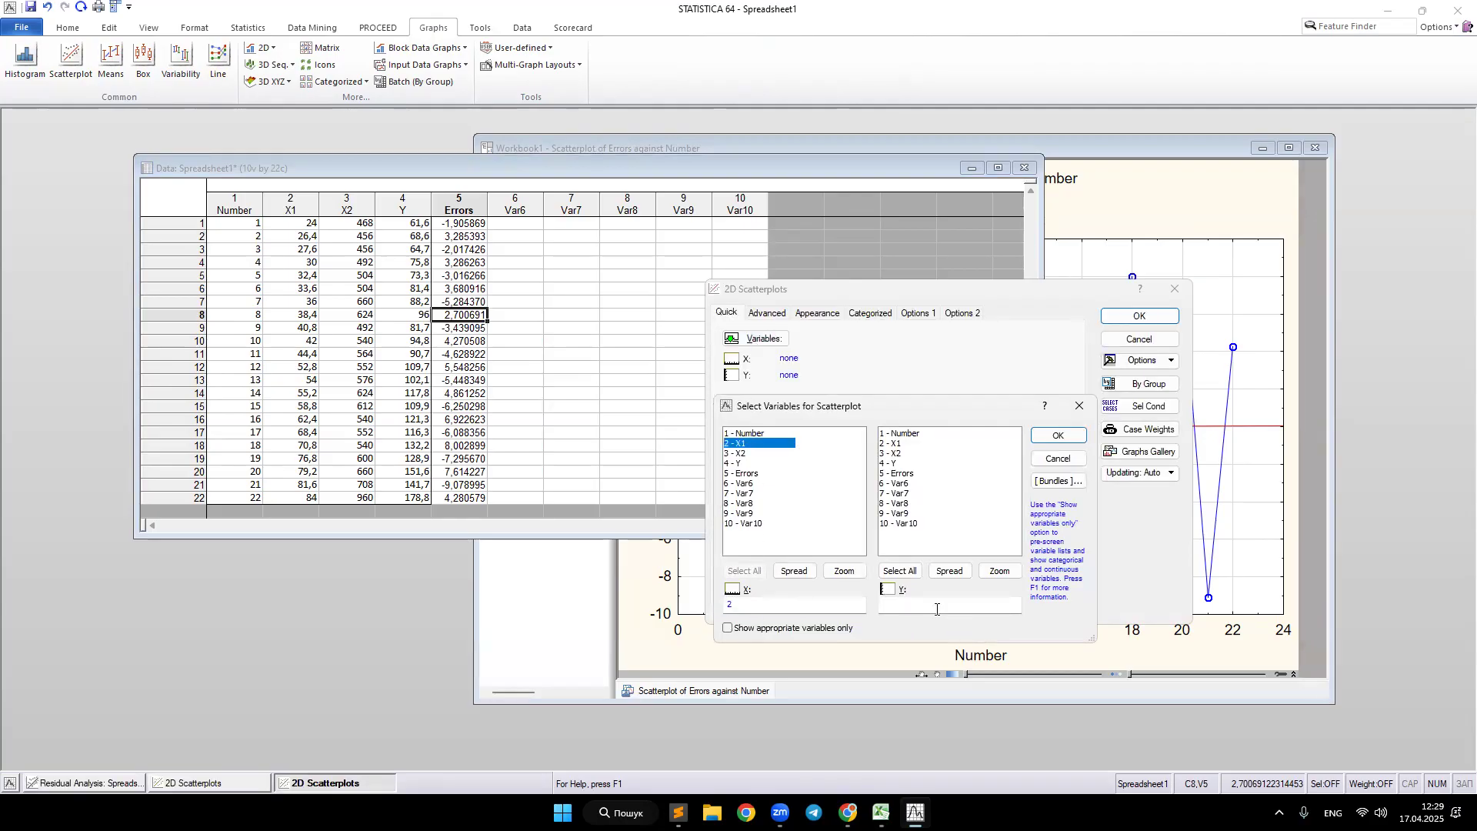
pyautogui.click(908, 472)
pyautogui.click(1066, 438)
pyautogui.click(1123, 316)
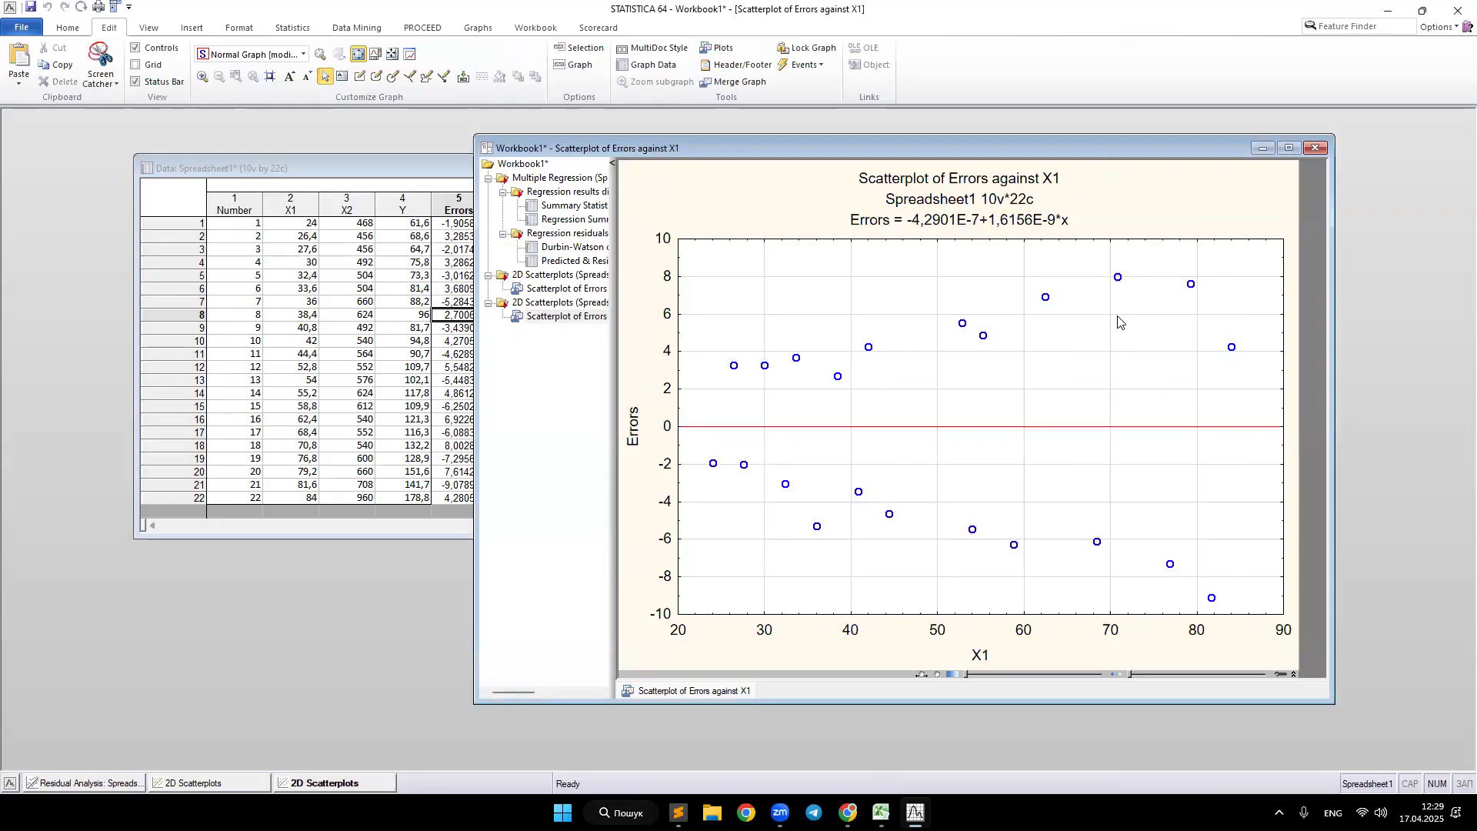
# Step: Turn on a connecting line for the Errors plot in the X1 scatterplot's properties
pyautogui.click(734, 367)
pyautogui.rightClick(734, 370)
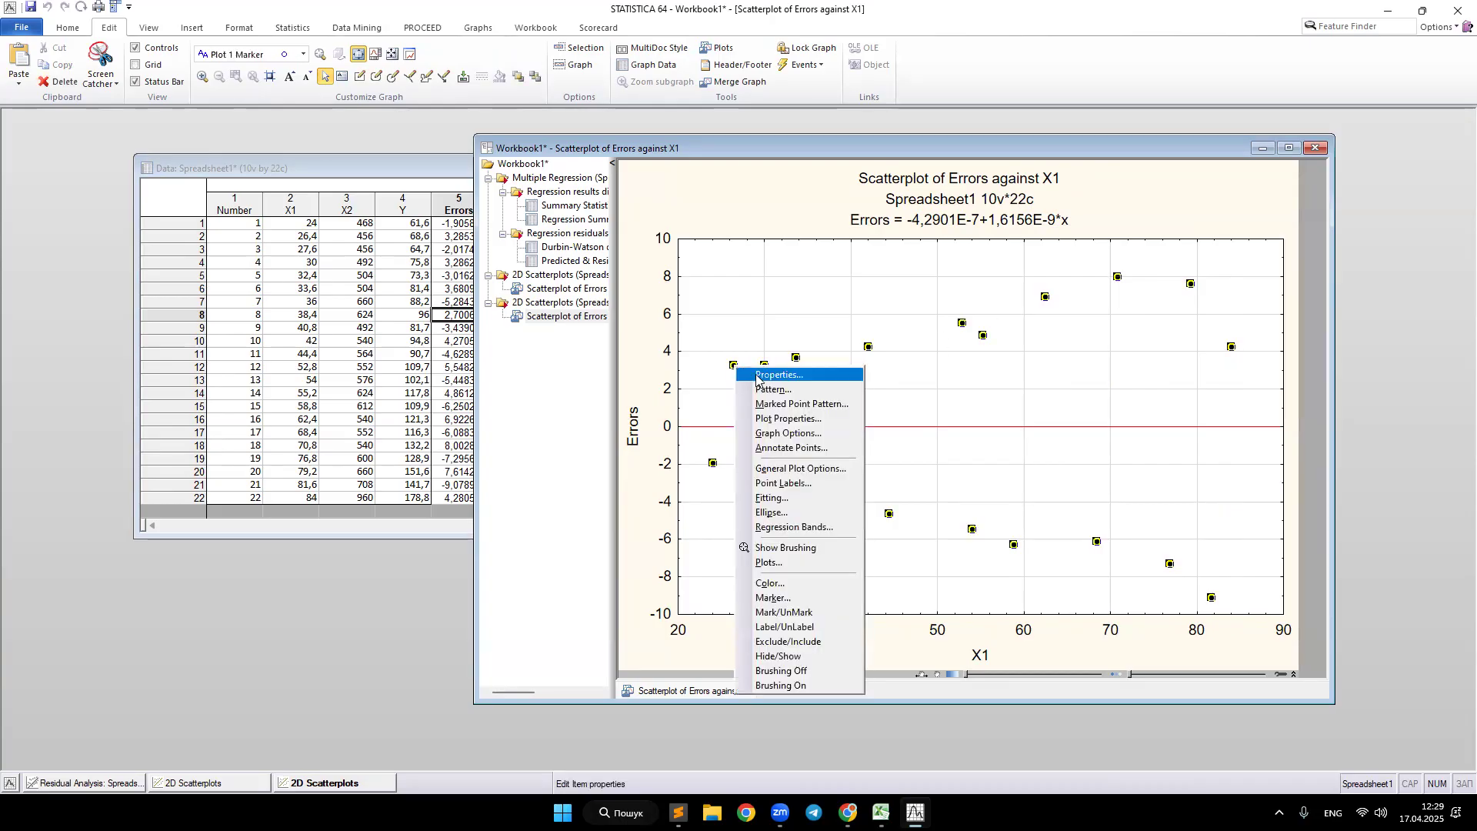
pyautogui.click(754, 377)
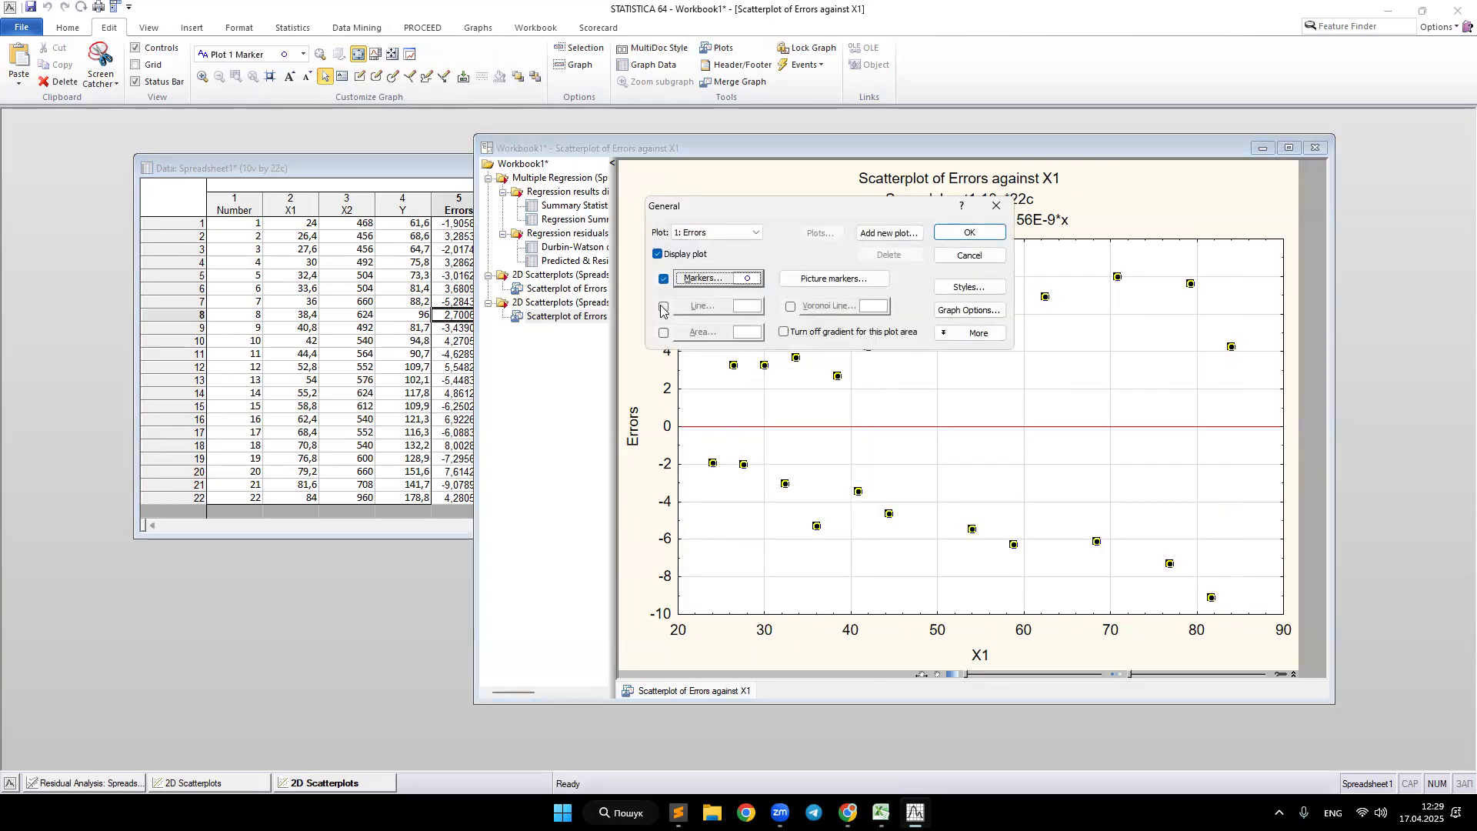
pyautogui.click(971, 232)
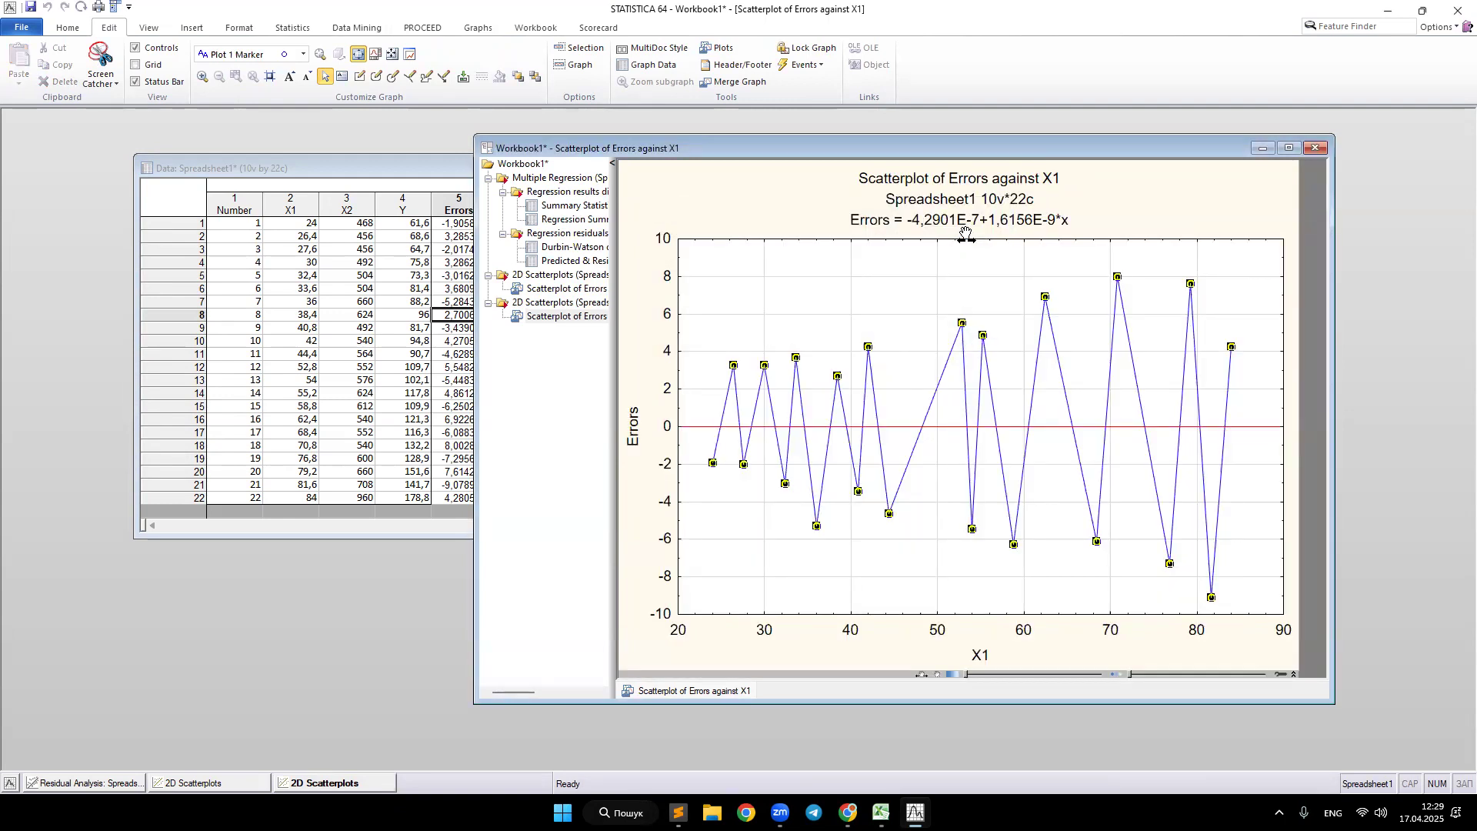
# Step: Recreate the Errors against X1 scatterplot with confidence regression bands at the 0.95 level
pyautogui.click(343, 784)
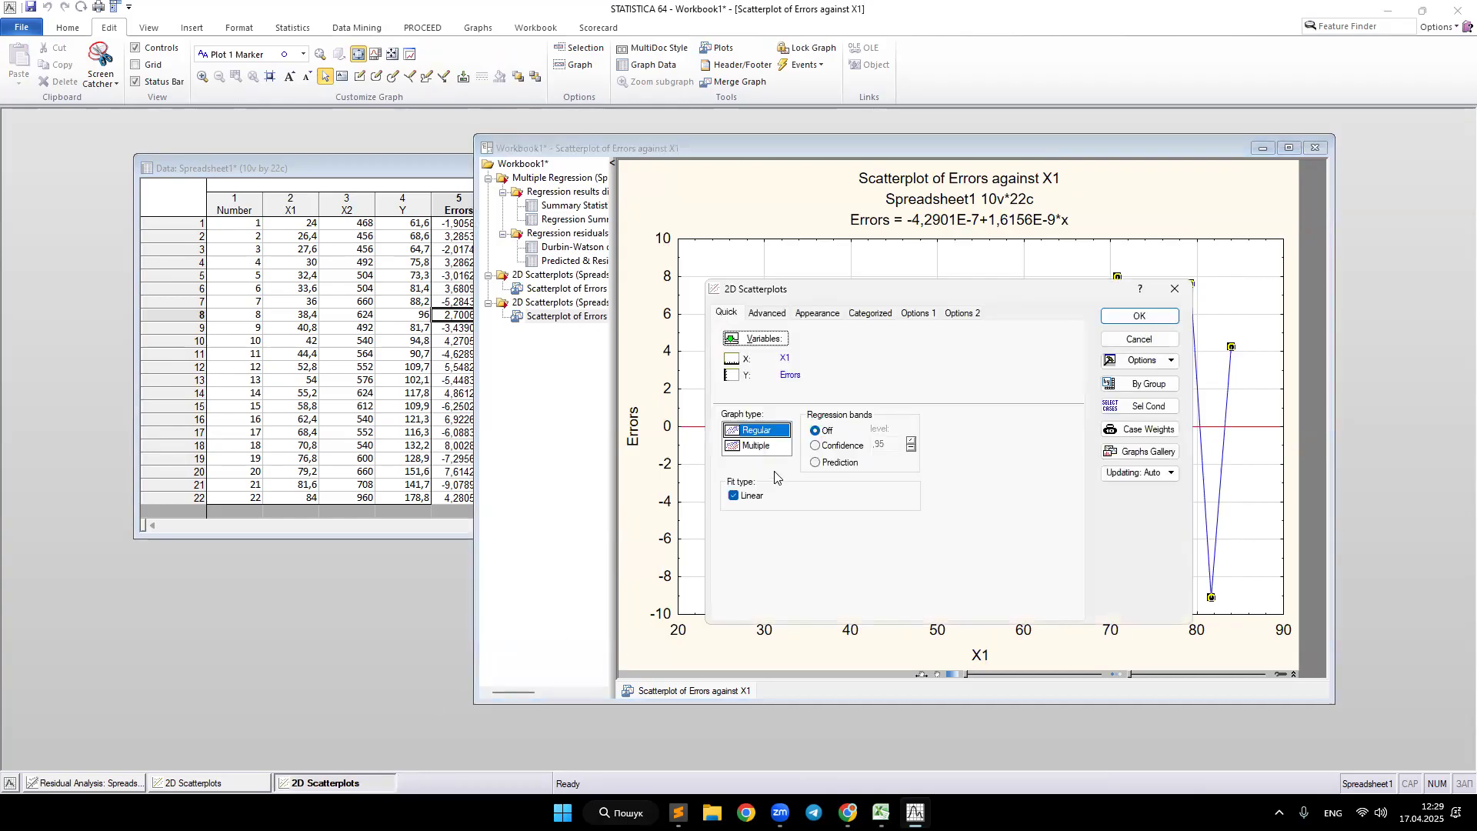
pyautogui.click(815, 446)
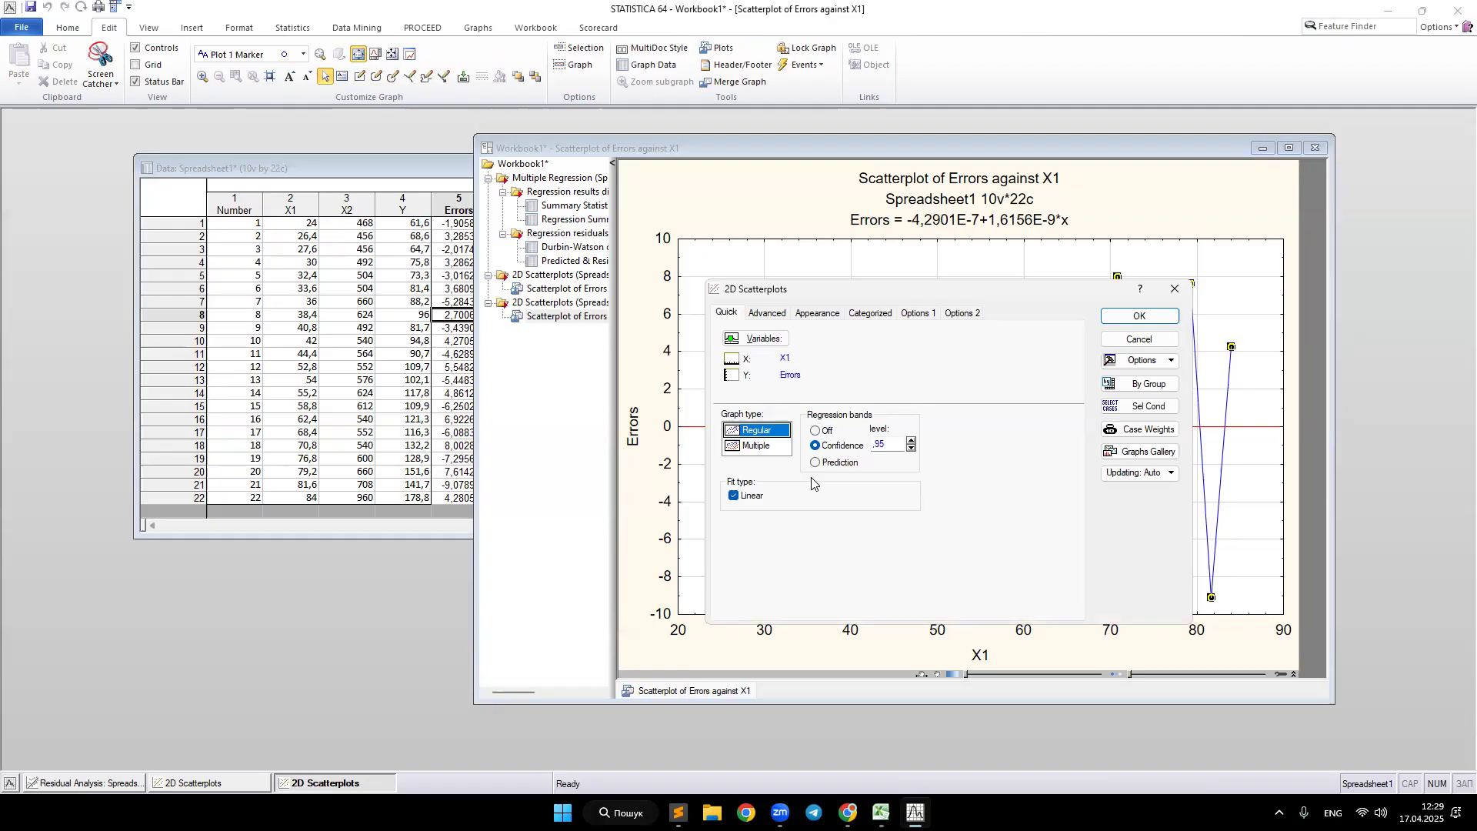
pyautogui.moveTo(891, 444); pyautogui.dragTo(851, 445)
pyautogui.click(1134, 322)
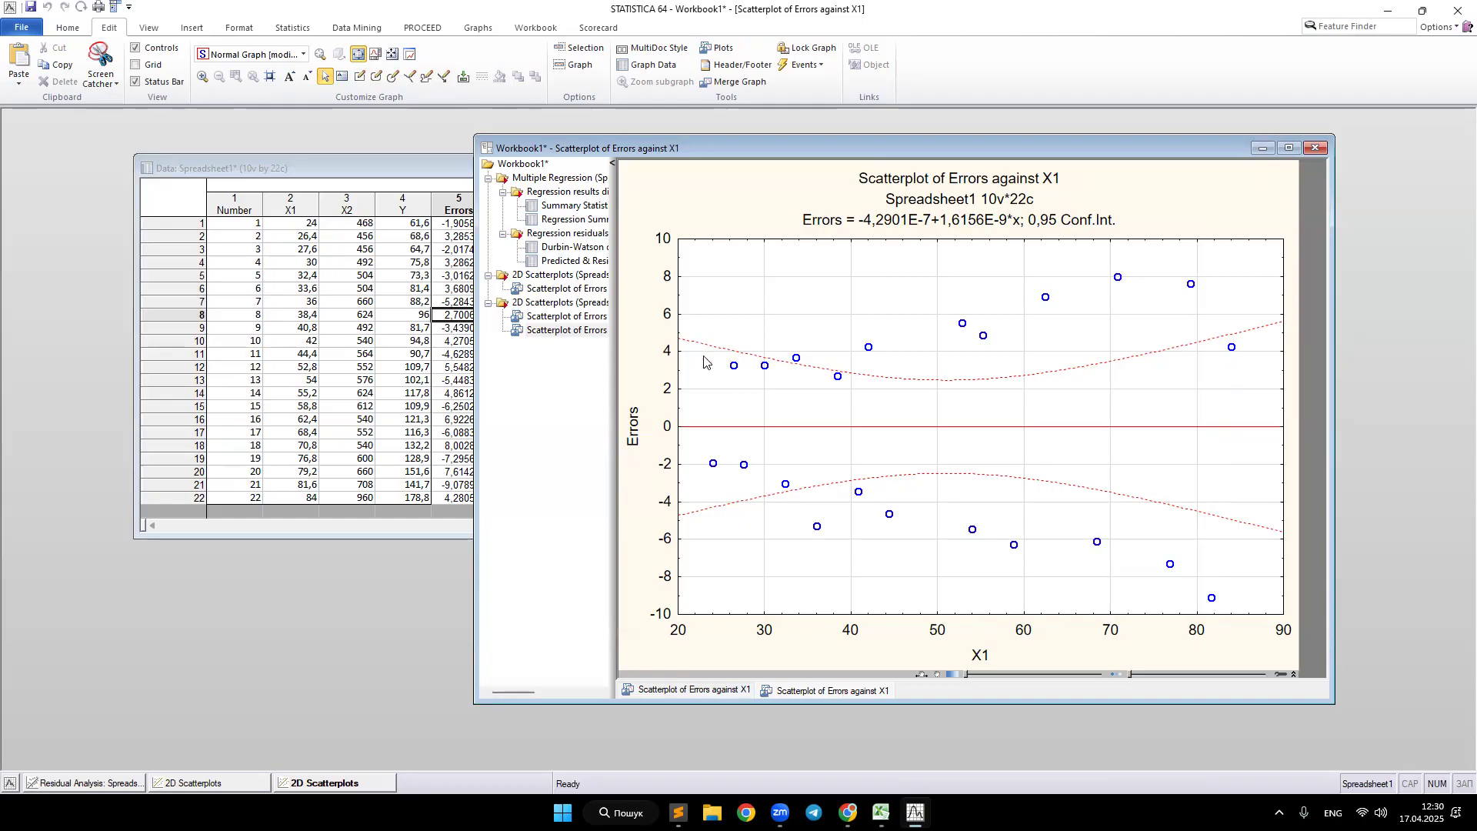
pyautogui.click(1279, 812)
pyautogui.click(1281, 736)
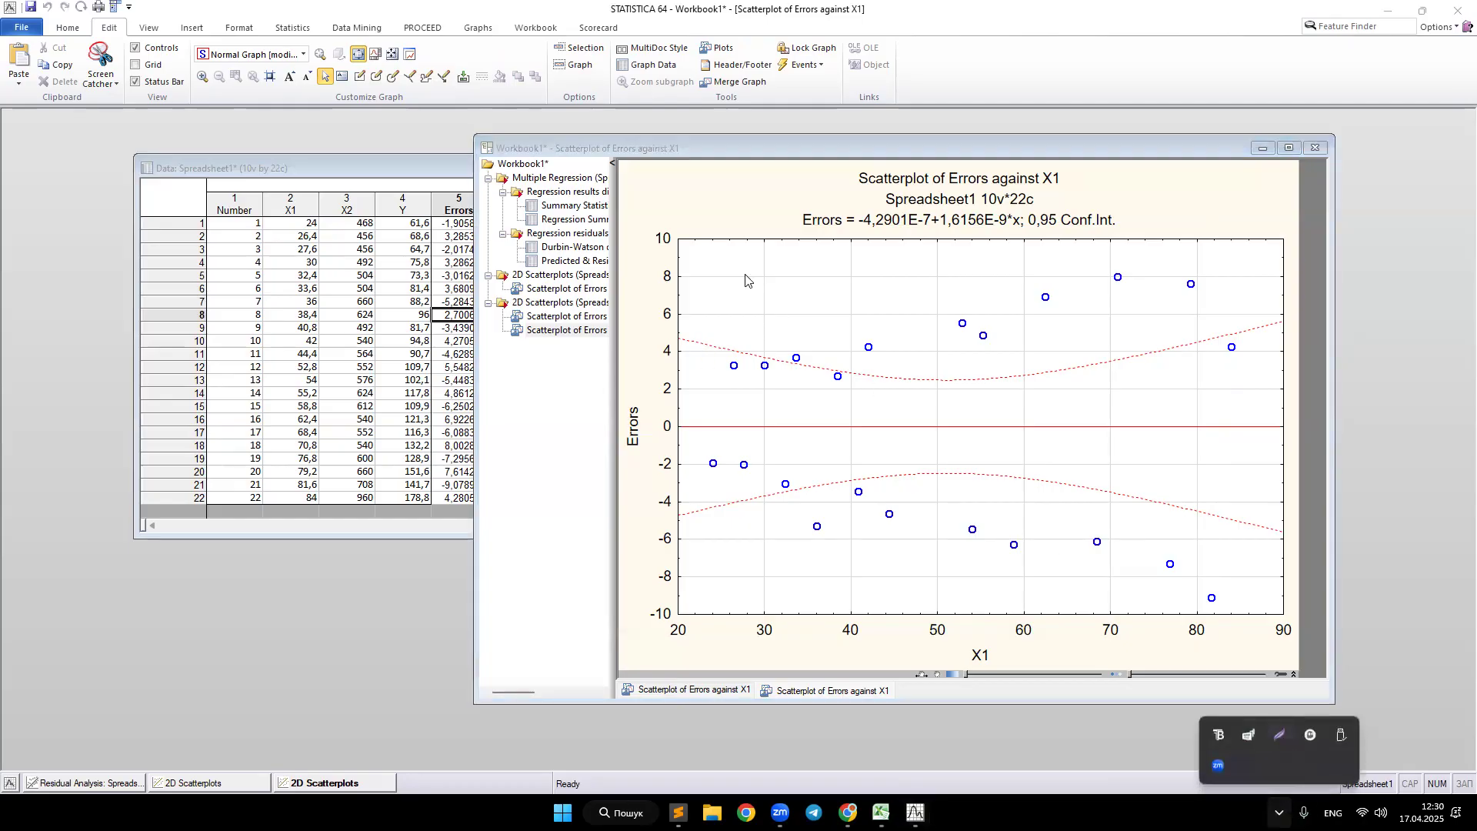
pyautogui.moveTo(462, 128); pyautogui.dragTo(1346, 712)
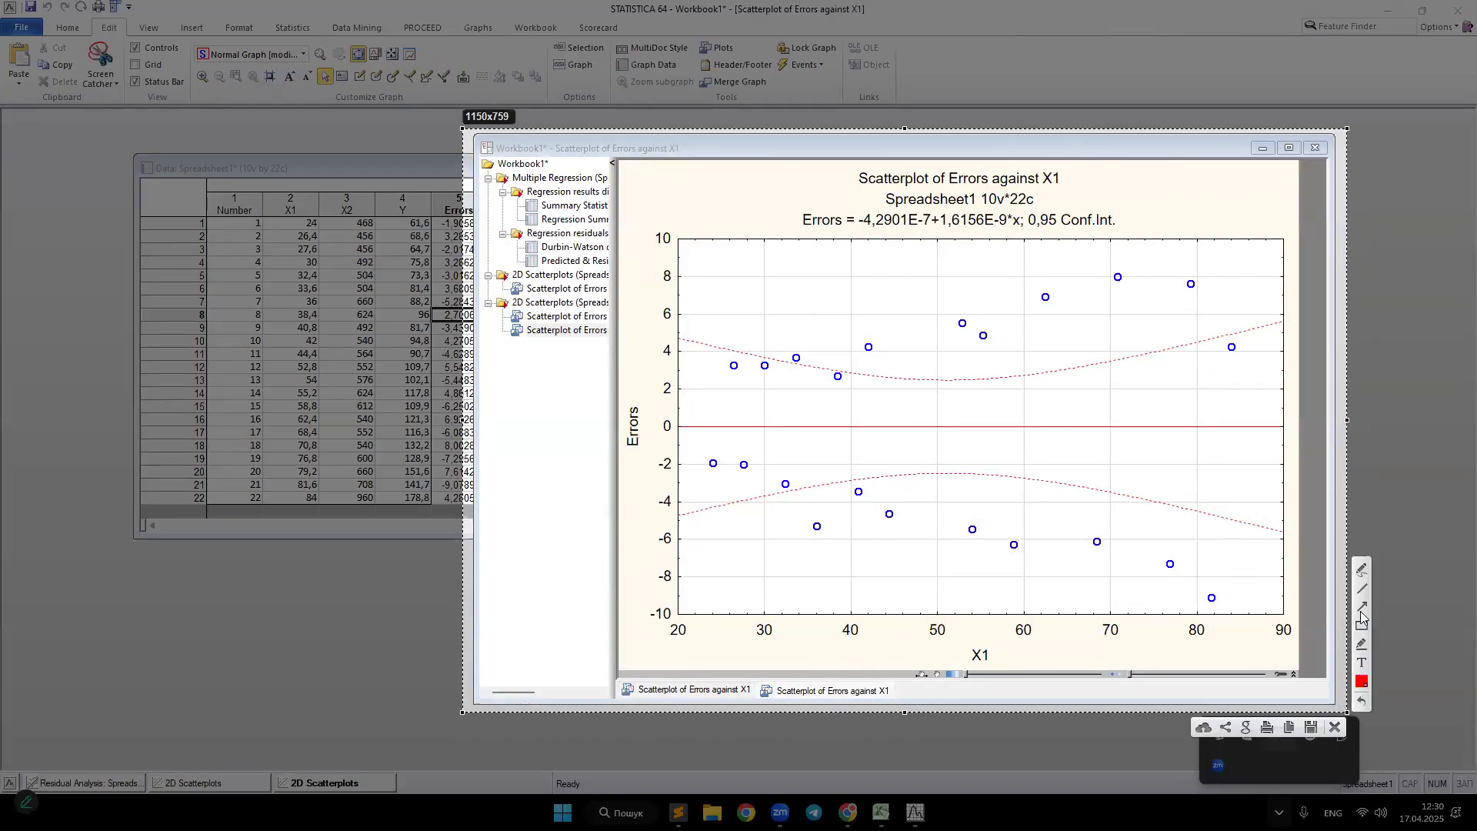
pyautogui.click(1363, 570)
pyautogui.moveTo(687, 346)
pyautogui.mouseDown()
pyautogui.moveTo(720, 501)
pyautogui.moveTo(772, 361)
pyautogui.moveTo(805, 462)
pyautogui.moveTo(880, 388)
pyautogui.moveTo(953, 412)
pyautogui.moveTo(982, 389)
pyautogui.moveTo(1079, 390)
pyautogui.moveTo(1126, 475)
pyautogui.moveTo(1232, 350)
pyautogui.moveTo(1282, 522)
pyautogui.mouseUp()
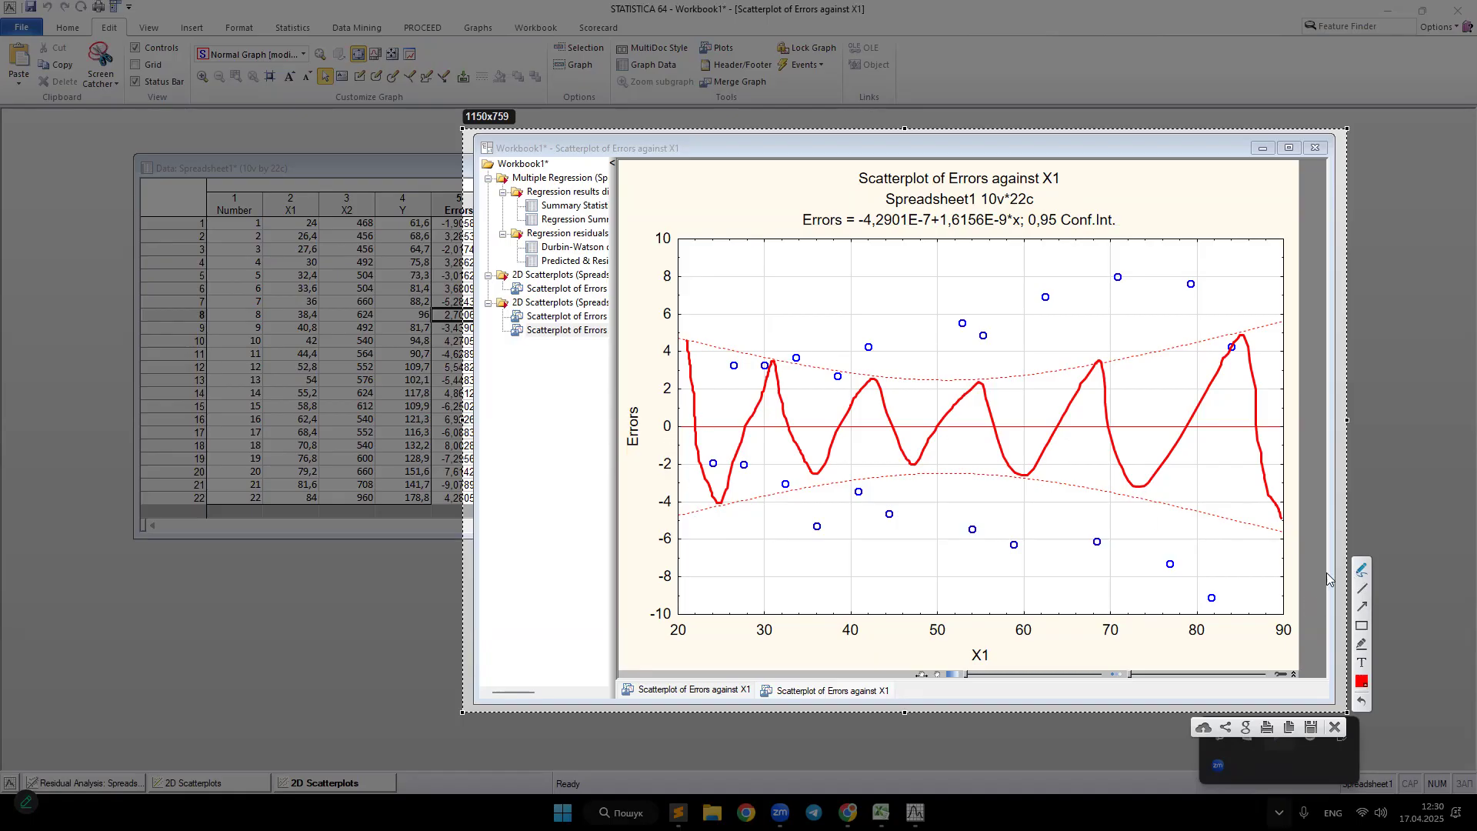
pyautogui.moveTo(822, 531)
pyautogui.mouseDown()
pyautogui.moveTo(810, 529)
pyautogui.moveTo(866, 499)
pyautogui.moveTo(897, 523)
pyautogui.moveTo(897, 503)
pyautogui.mouseUp()
pyautogui.moveTo(985, 523)
pyautogui.mouseDown()
pyautogui.moveTo(974, 530)
pyautogui.moveTo(1022, 548)
pyautogui.moveTo(1108, 539)
pyautogui.moveTo(1207, 605)
pyautogui.mouseUp()
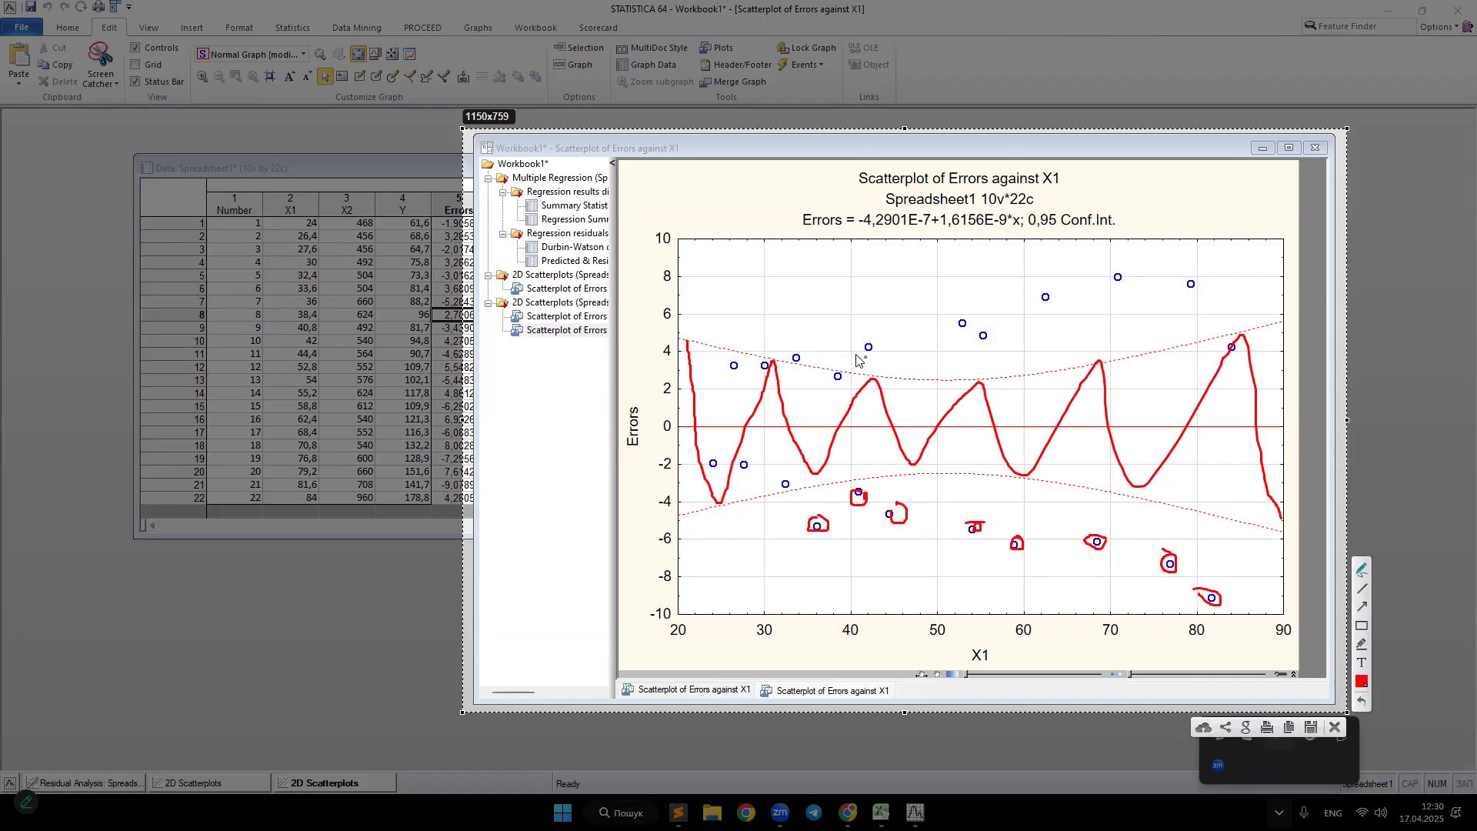
pyautogui.moveTo(866, 344); pyautogui.dragTo(868, 347)
pyautogui.moveTo(967, 317)
pyautogui.mouseDown()
pyautogui.moveTo(956, 328)
pyautogui.moveTo(968, 308)
pyautogui.moveTo(977, 341)
pyautogui.moveTo(1067, 292)
pyautogui.moveTo(1198, 291)
pyautogui.mouseUp()
pyautogui.moveTo(1043, 165)
pyautogui.mouseDown()
pyautogui.moveTo(1031, 173)
pyautogui.moveTo(1078, 176)
pyautogui.moveTo(1035, 164)
pyautogui.mouseUp()
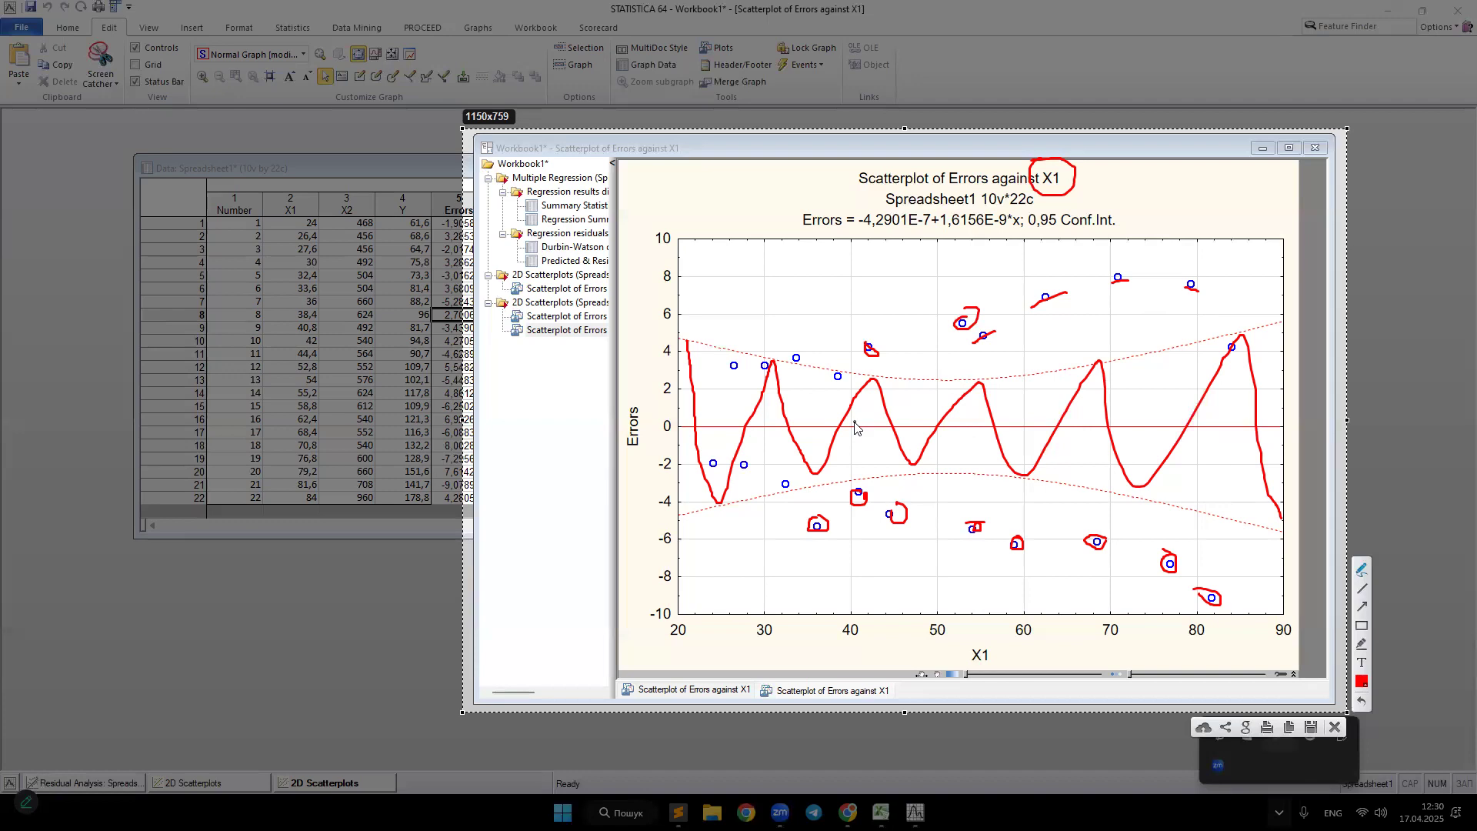
pyautogui.hotkey('ctrl', 'z')
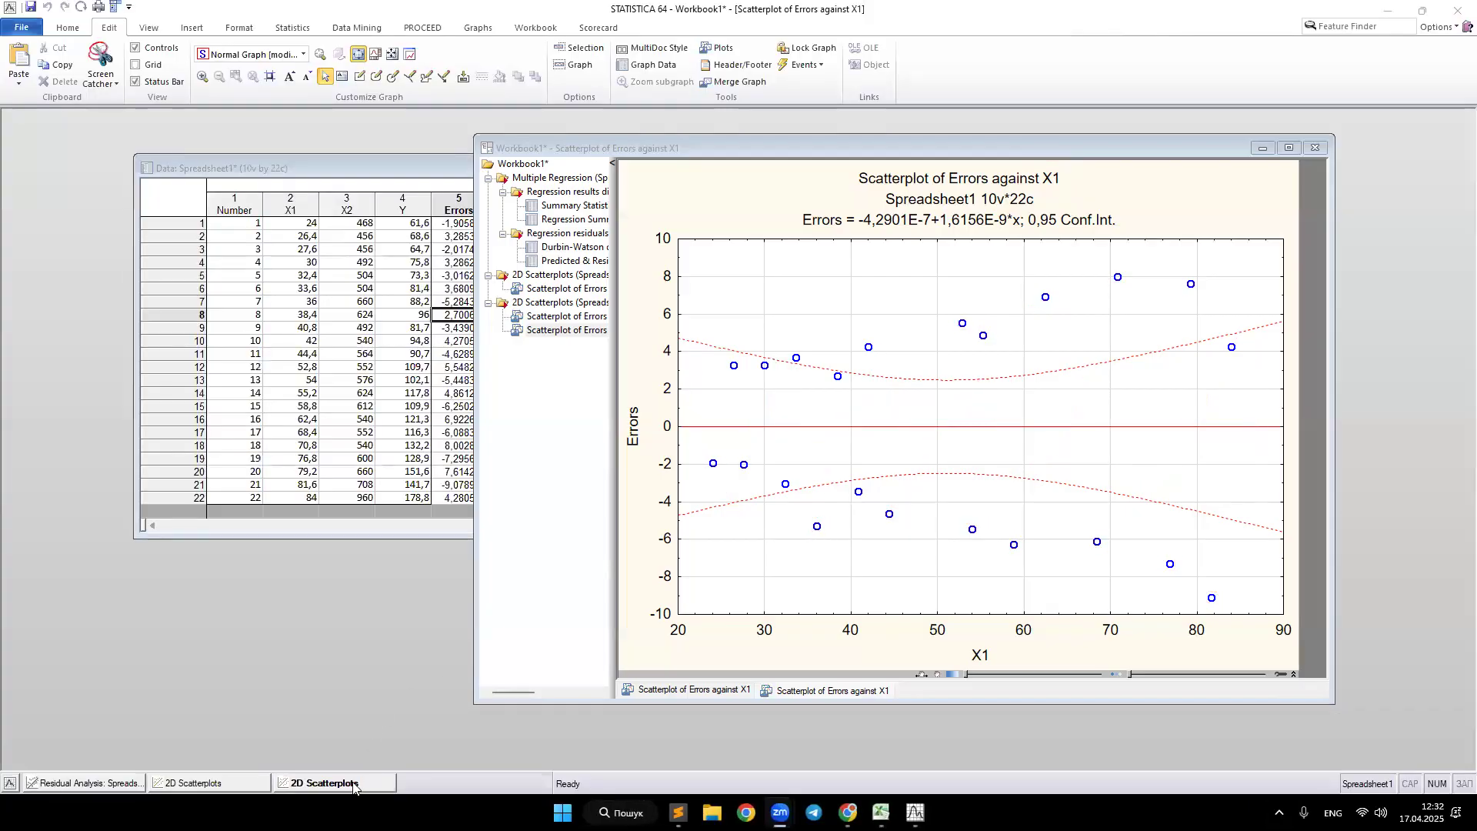
# Step: Generate another Errors against X1 scatterplot with 0.95 confidence regression bands
pyautogui.click(357, 784)
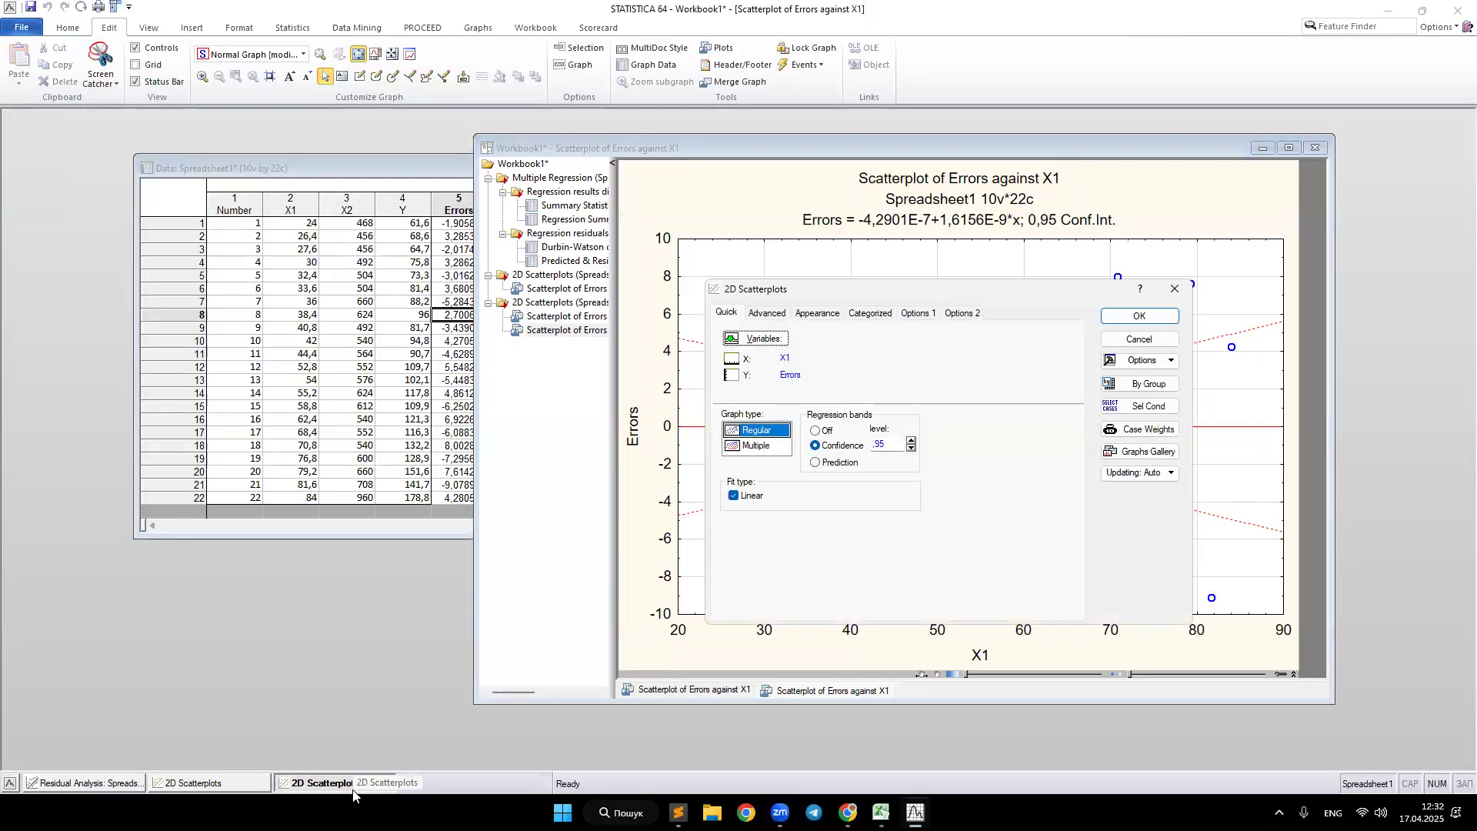
pyautogui.click(752, 339)
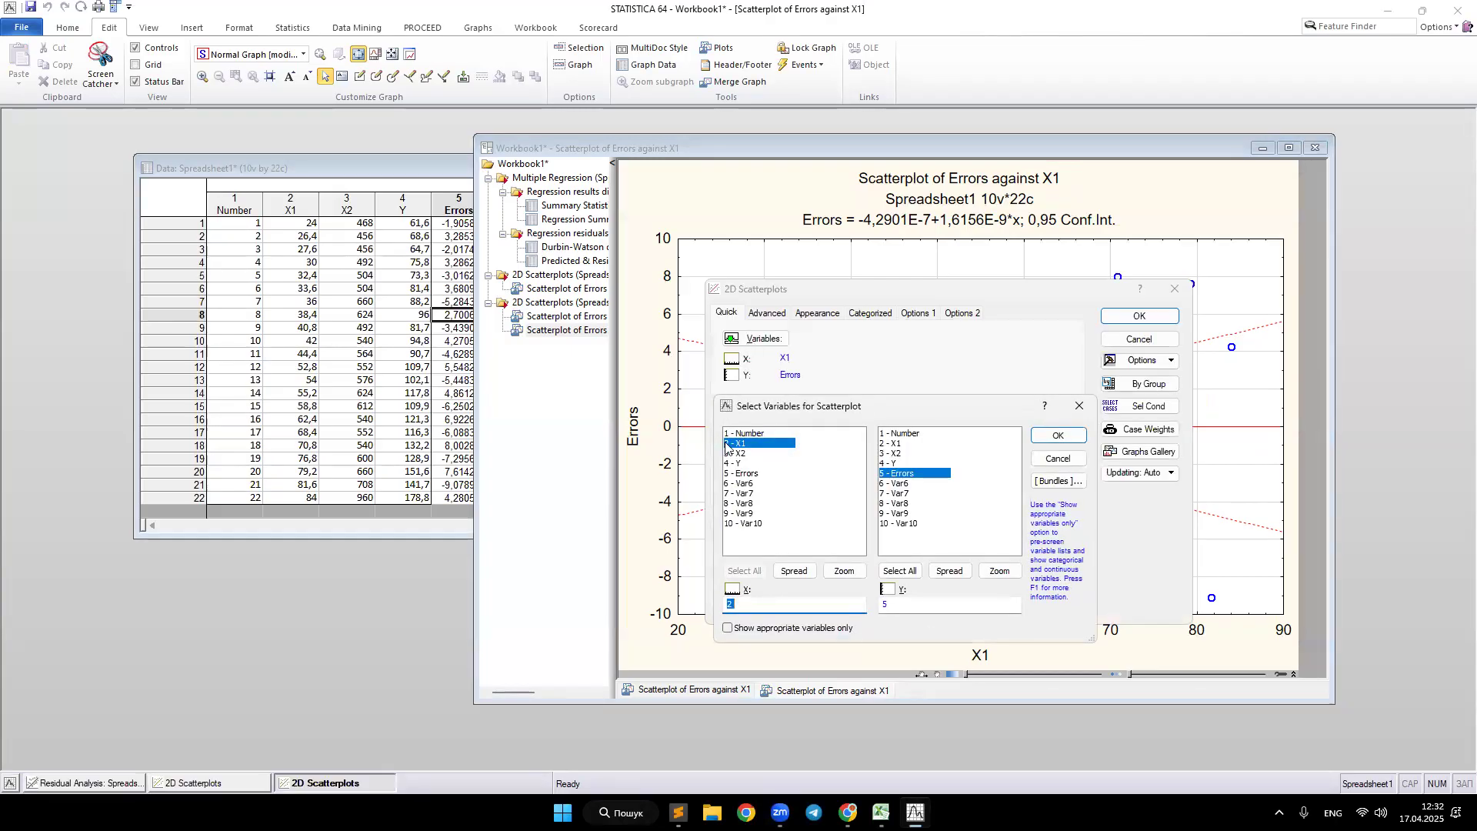
pyautogui.click(748, 446)
pyautogui.click(1058, 435)
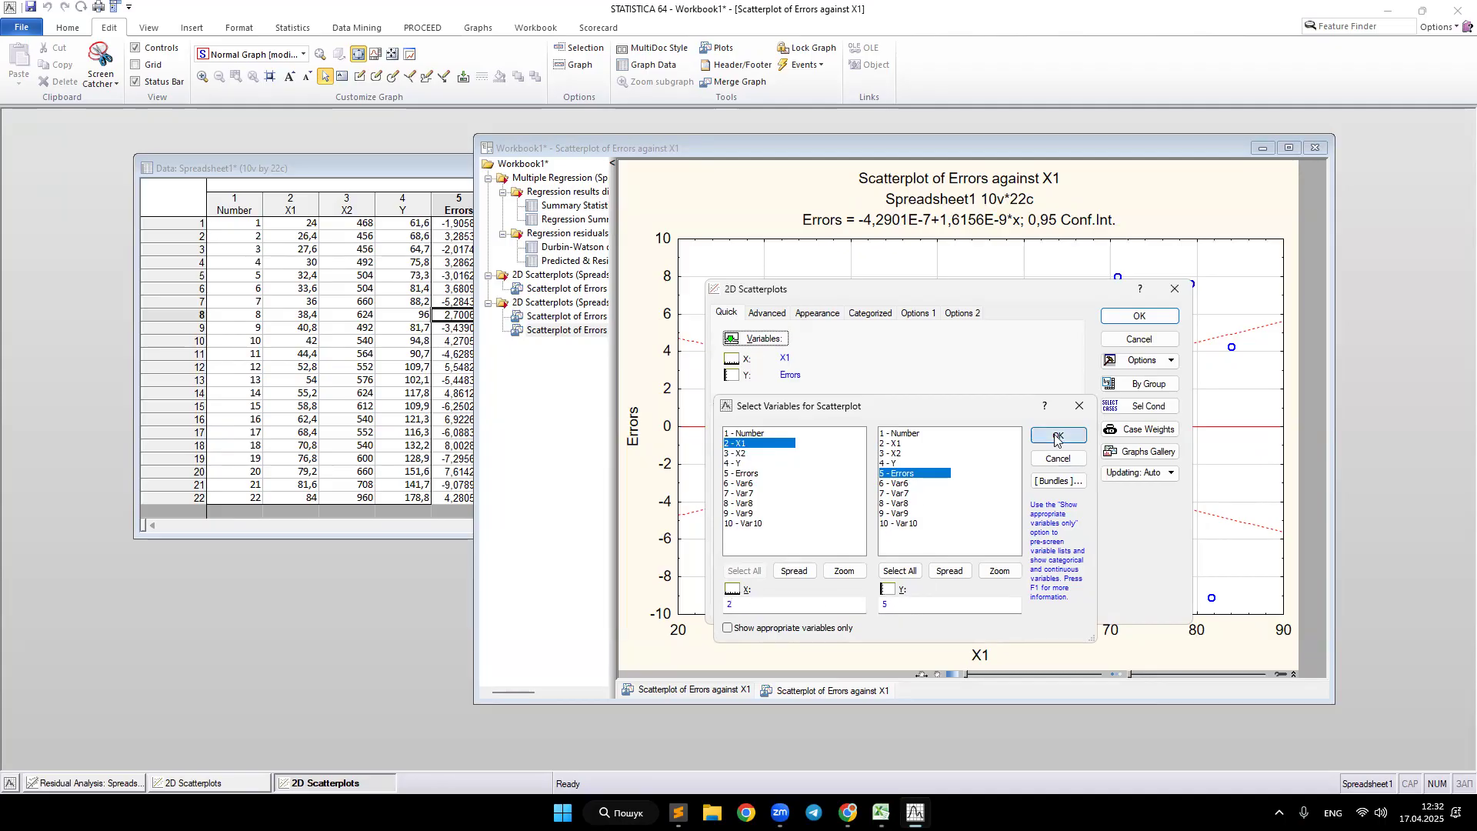
pyautogui.click(822, 432)
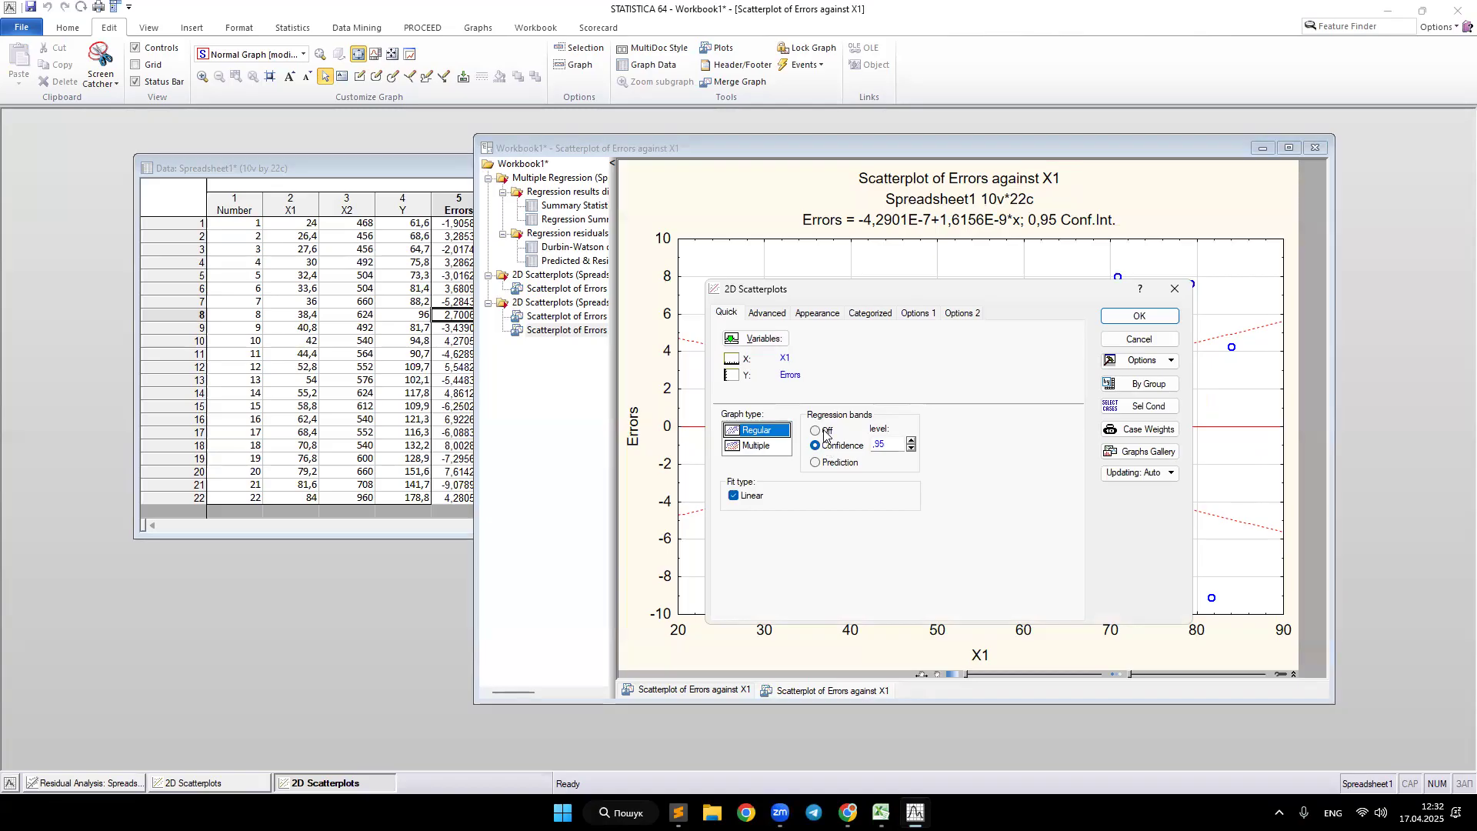
pyautogui.click(828, 451)
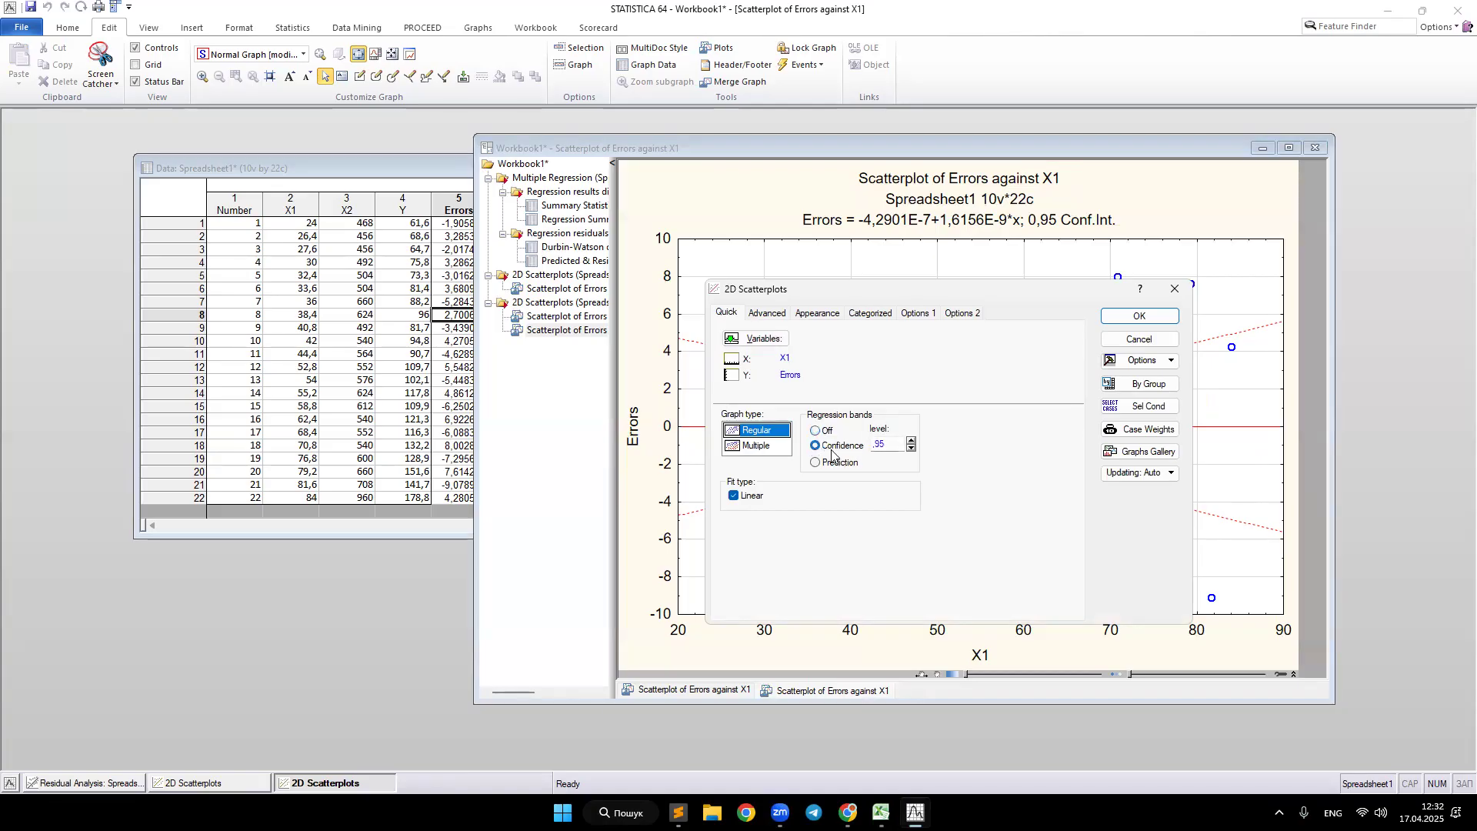
pyautogui.moveTo(891, 445); pyautogui.dragTo(875, 445)
pyautogui.click(332, 784)
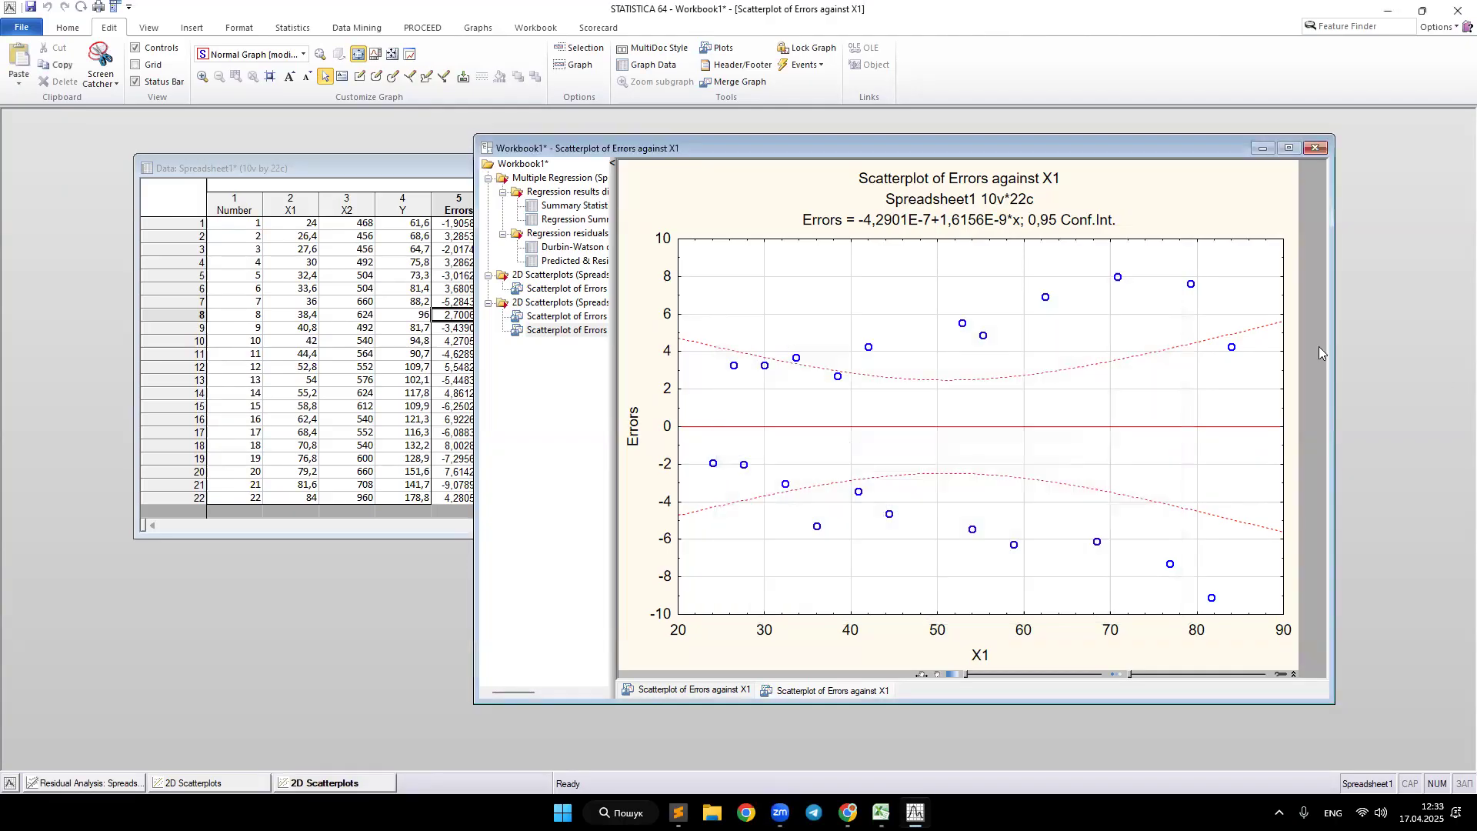
pyautogui.click(335, 785)
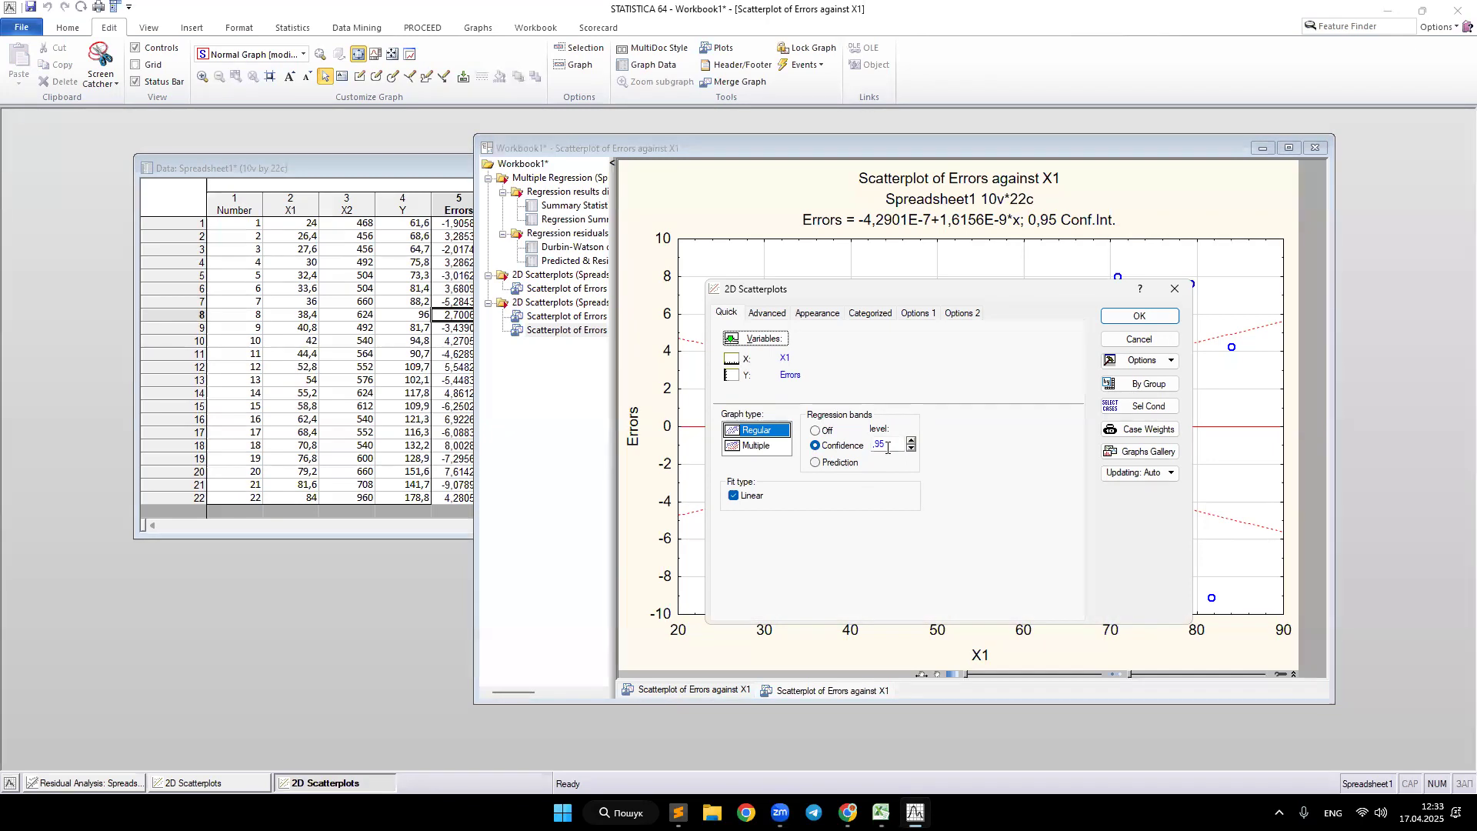
pyautogui.doubleClick(875, 446)
pyautogui.click(1116, 316)
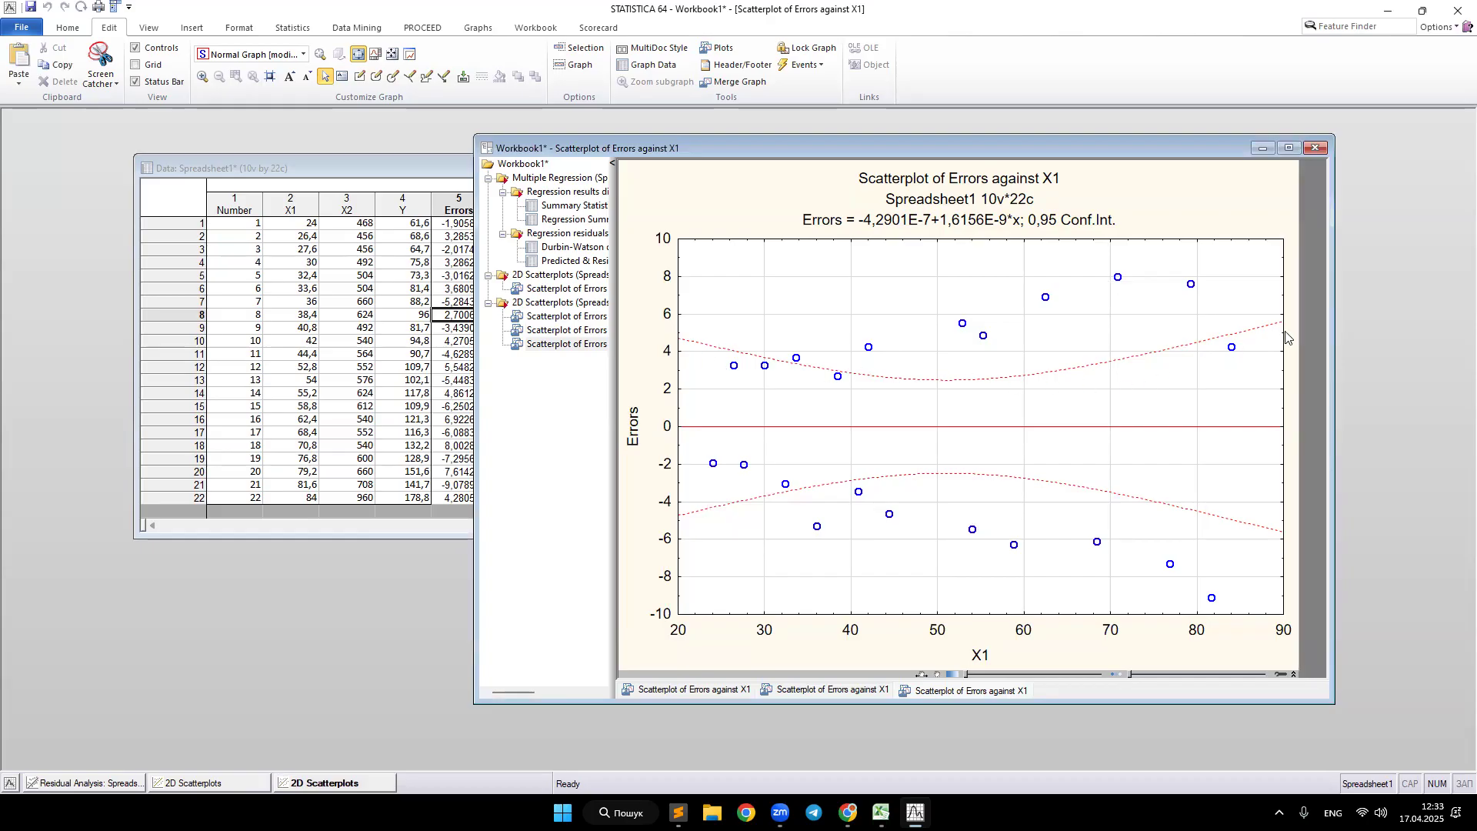
# Step: Create an Errors against X2 scatterplot with 0.95 confidence regression bands
pyautogui.click(332, 783)
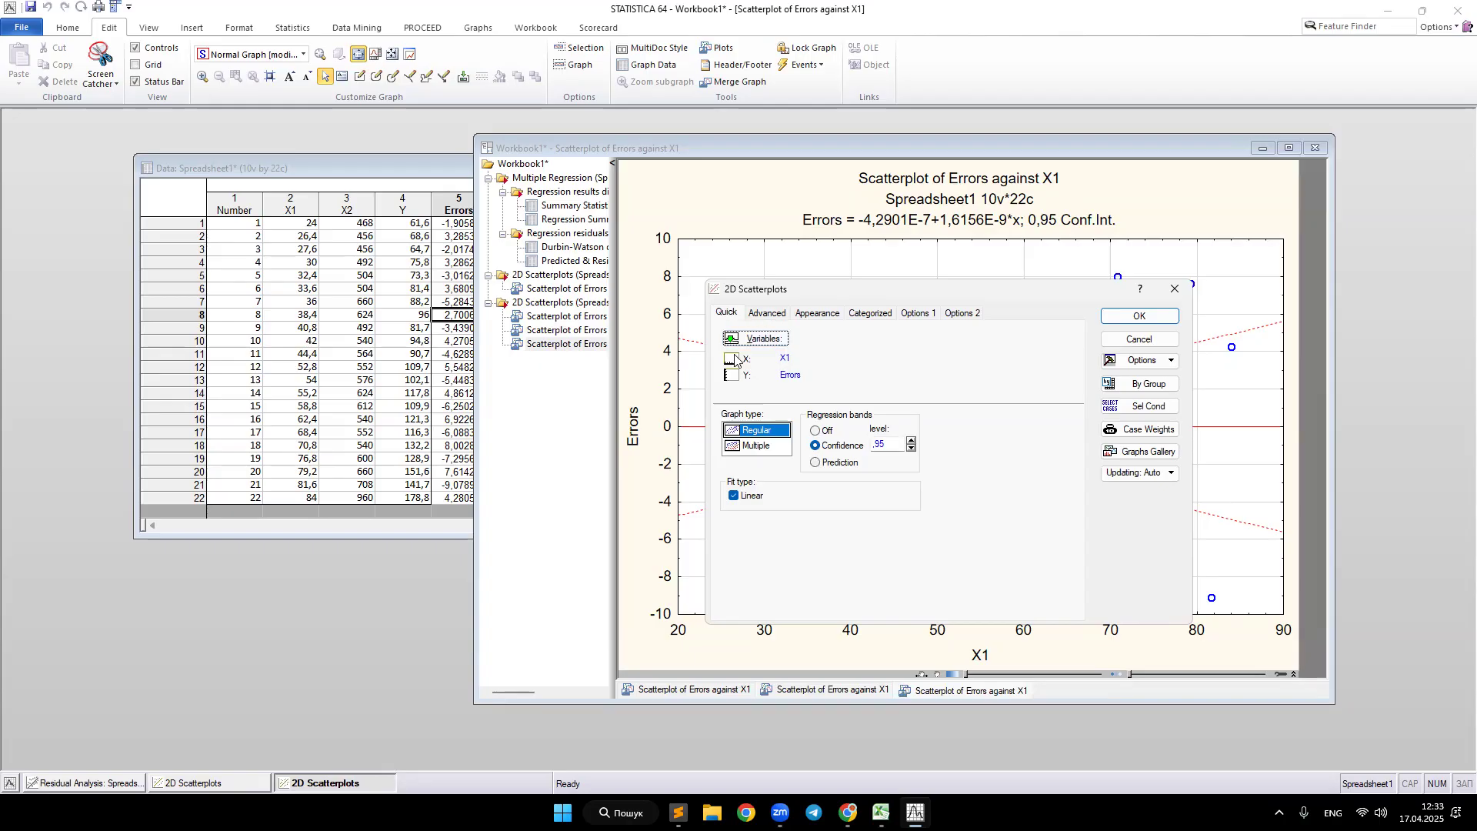
pyautogui.click(558, 347)
pyautogui.click(750, 339)
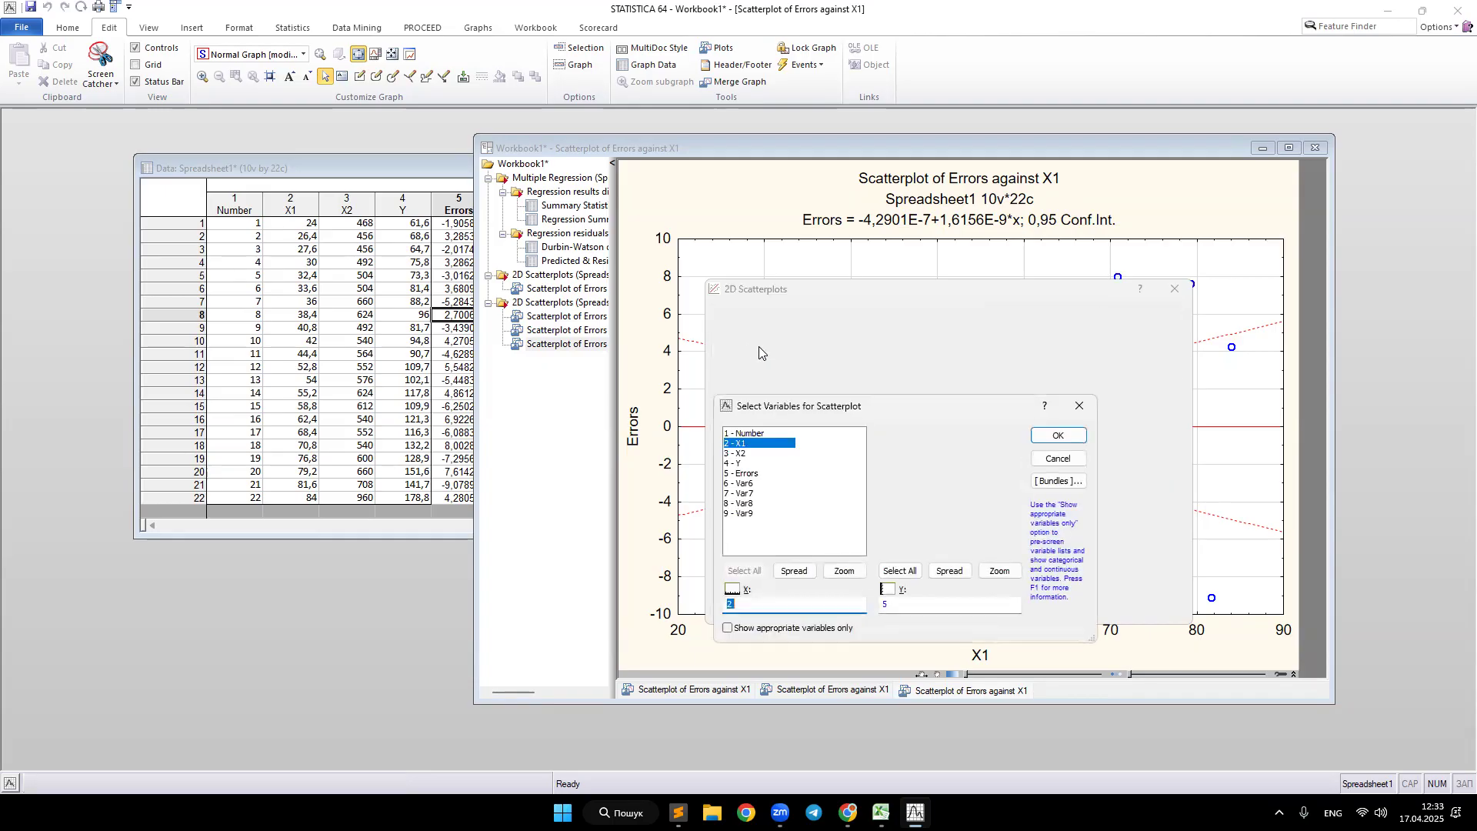
pyautogui.click(742, 454)
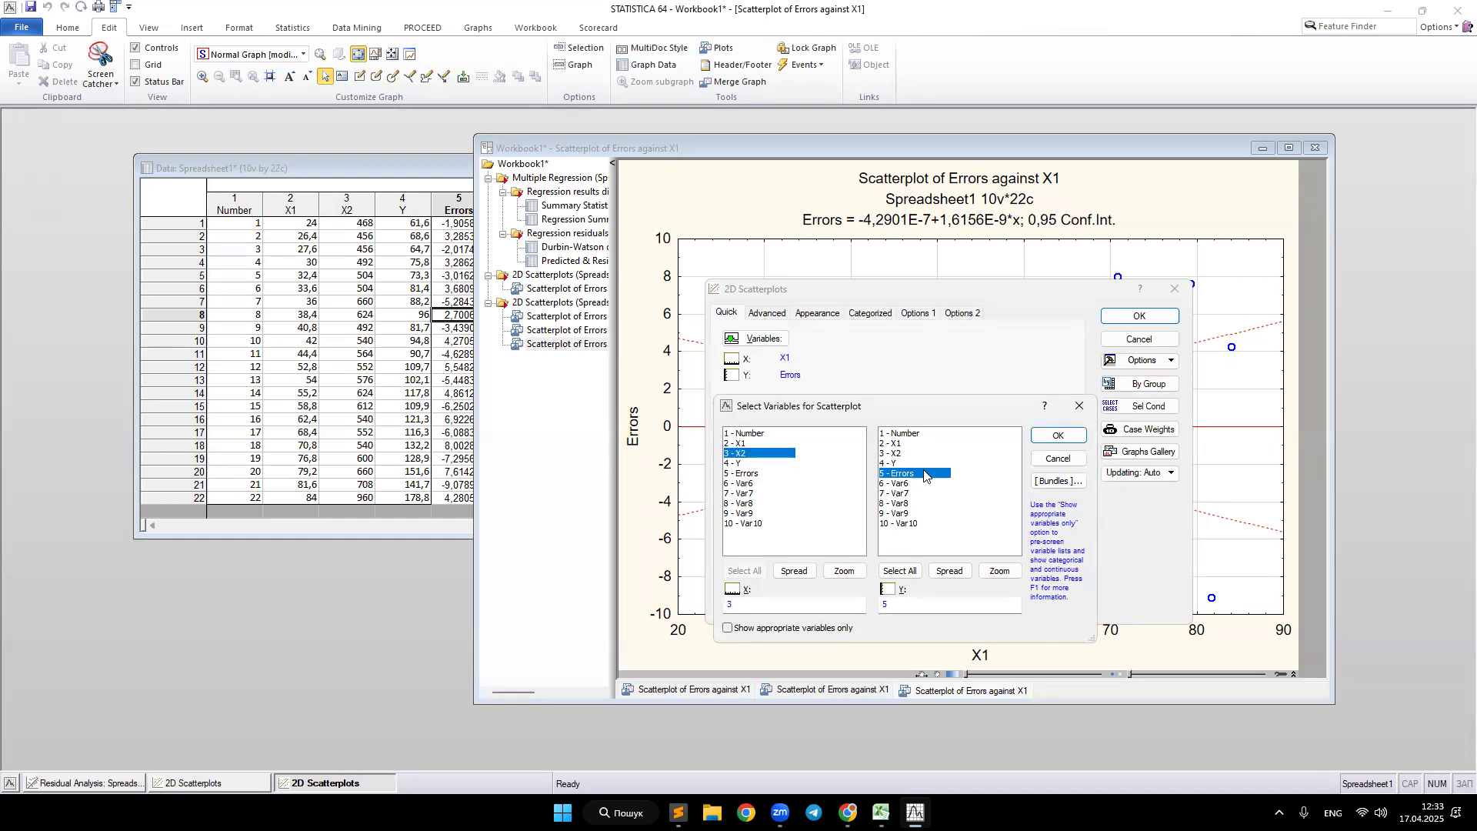
pyautogui.click(1056, 437)
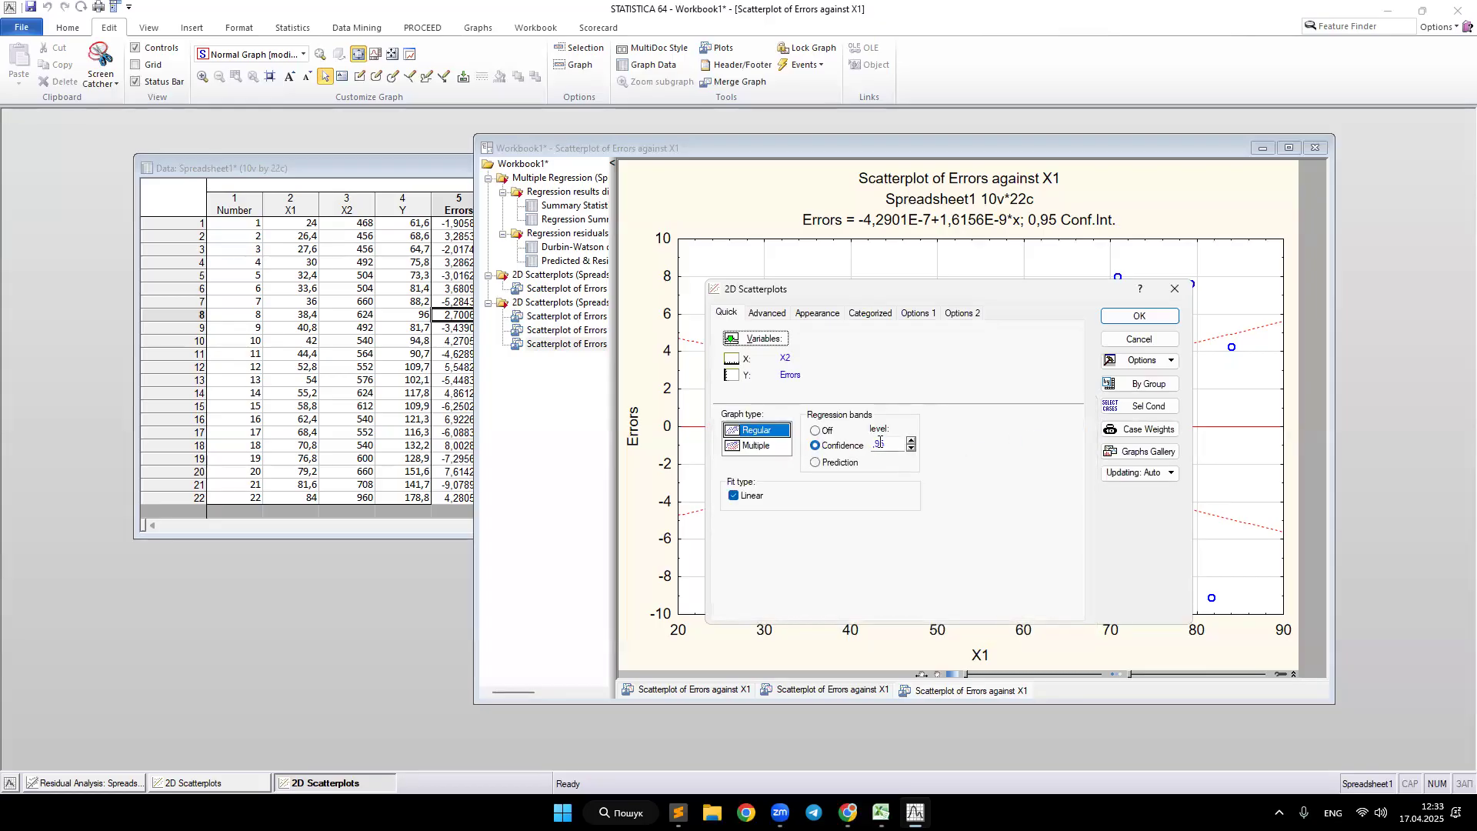
pyautogui.doubleClick(880, 441)
pyautogui.click(1128, 315)
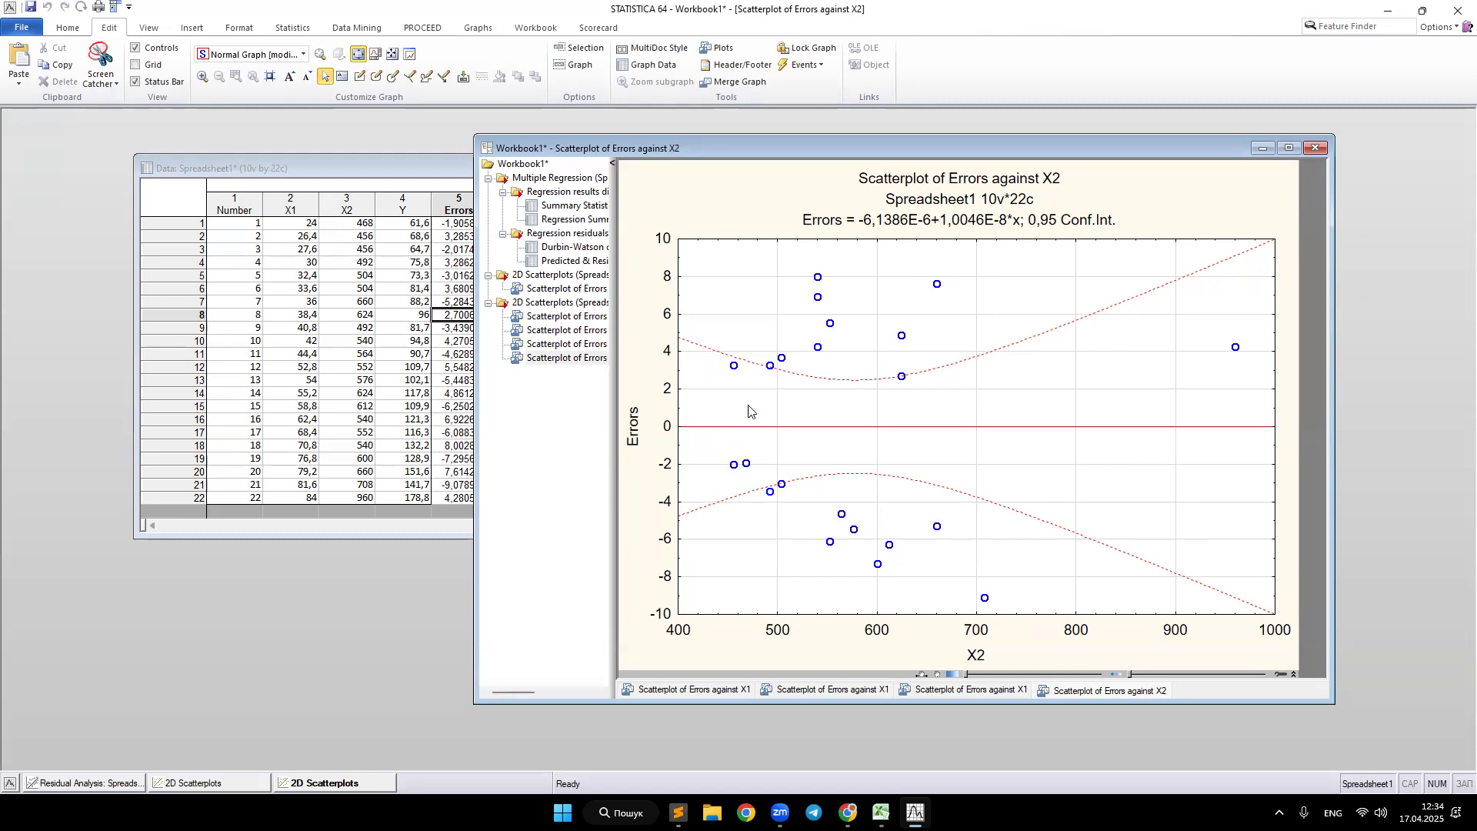
pyautogui.click(1279, 814)
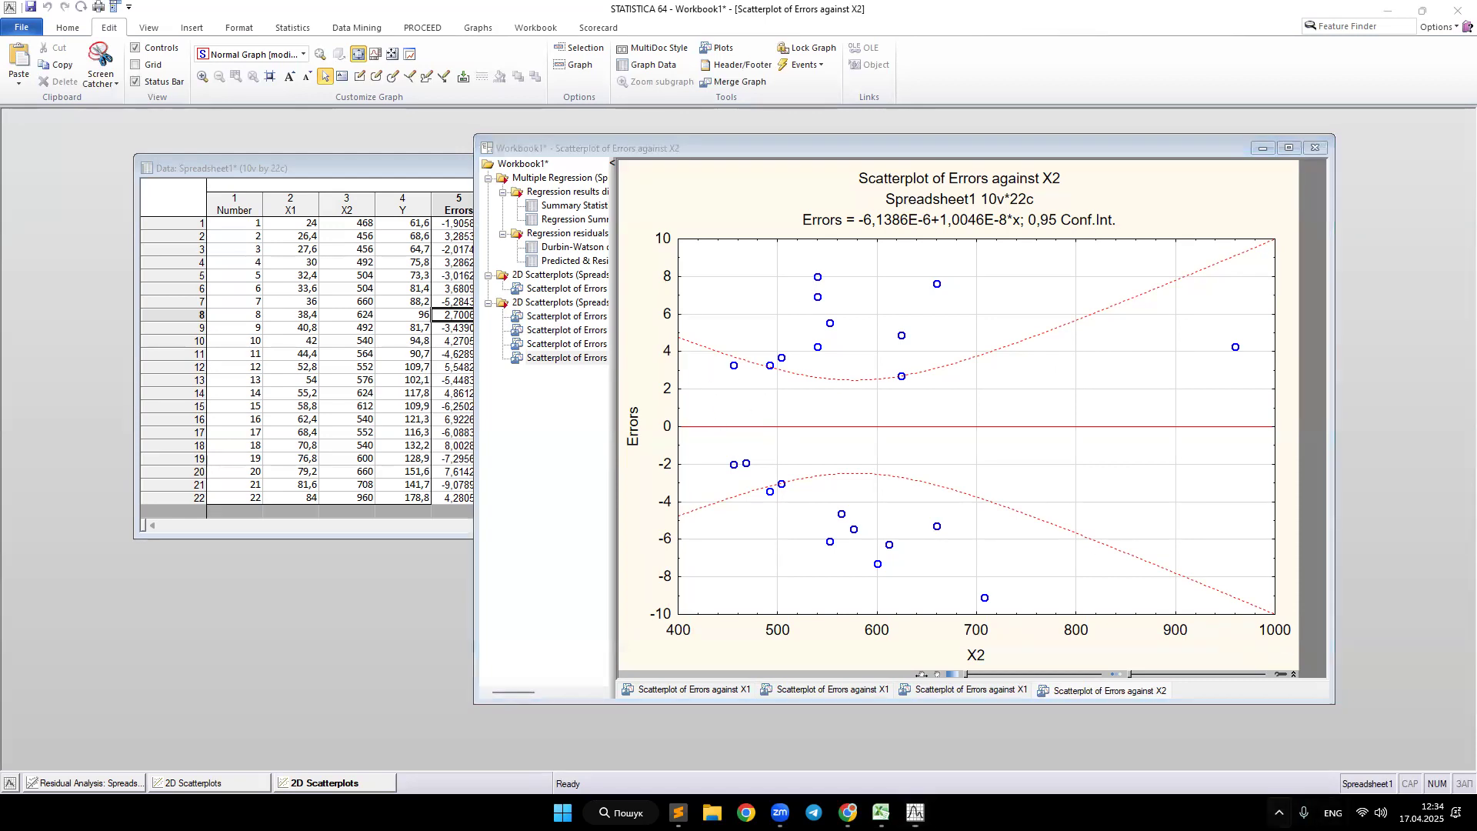
pyautogui.click(1280, 735)
pyautogui.moveTo(585, 145); pyautogui.dragTo(1332, 679)
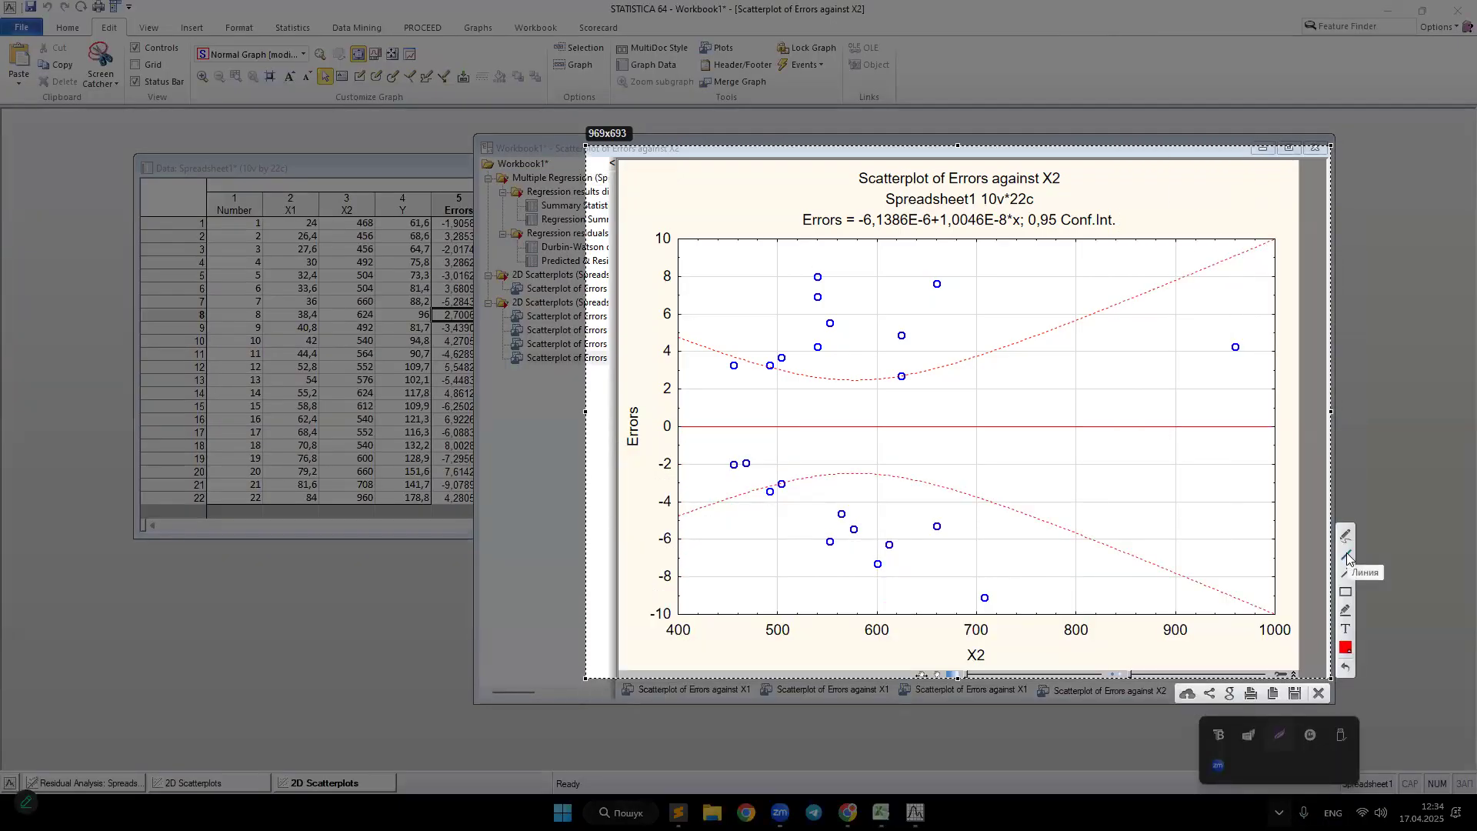
pyautogui.click(1346, 556)
pyautogui.moveTo(687, 345); pyautogui.dragTo(736, 484)
pyautogui.hotkey('ctrl', 'z')
pyautogui.click(1346, 536)
pyautogui.moveTo(679, 341)
pyautogui.mouseDown()
pyautogui.moveTo(732, 478)
pyautogui.moveTo(797, 390)
pyautogui.moveTo(837, 464)
pyautogui.moveTo(943, 368)
pyautogui.moveTo(1156, 501)
pyautogui.moveTo(1224, 470)
pyautogui.moveTo(1277, 252)
pyautogui.mouseUp()
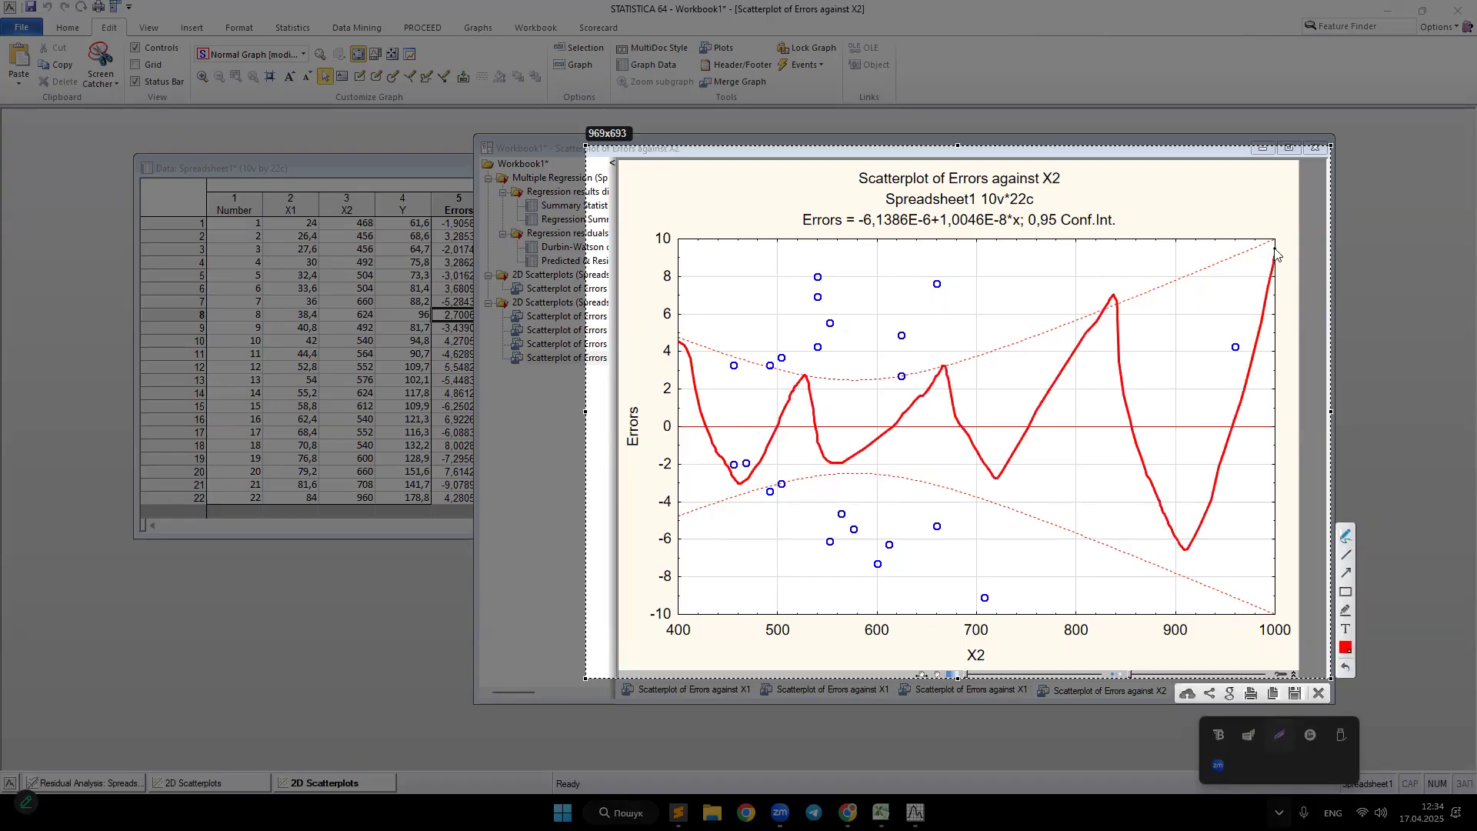
pyautogui.moveTo(825, 268); pyautogui.dragTo(817, 281)
pyautogui.moveTo(918, 285)
pyautogui.mouseDown()
pyautogui.moveTo(952, 298)
pyautogui.moveTo(931, 282)
pyautogui.moveTo(909, 344)
pyautogui.moveTo(893, 329)
pyautogui.mouseUp()
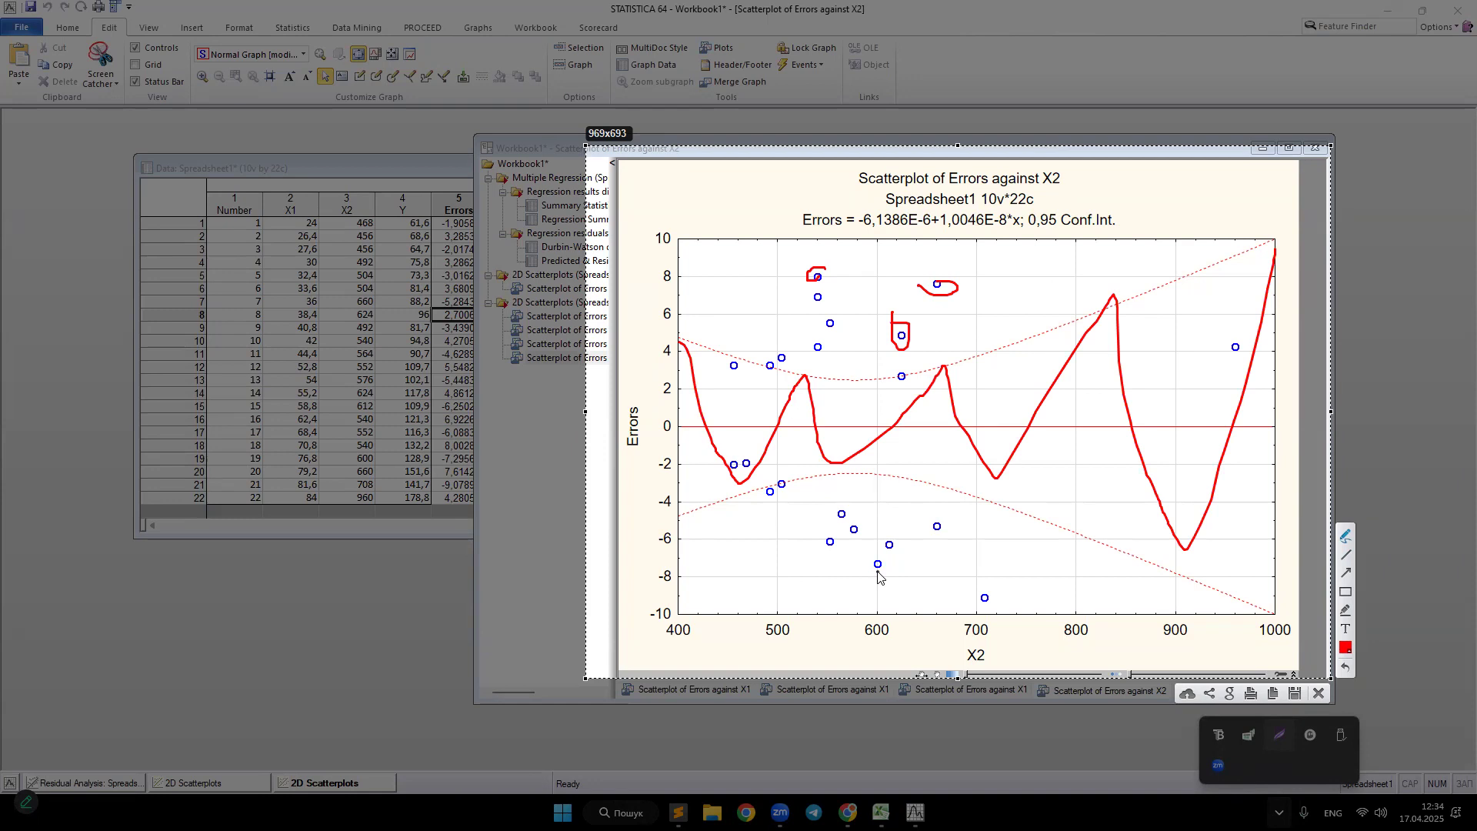
pyautogui.moveTo(1078, 159)
pyautogui.mouseDown()
pyautogui.moveTo(1039, 186)
pyautogui.moveTo(1031, 147)
pyautogui.mouseUp()
pyautogui.moveTo(892, 312); pyautogui.dragTo(892, 323)
pyautogui.moveTo(1037, 201); pyautogui.dragTo(1144, 180)
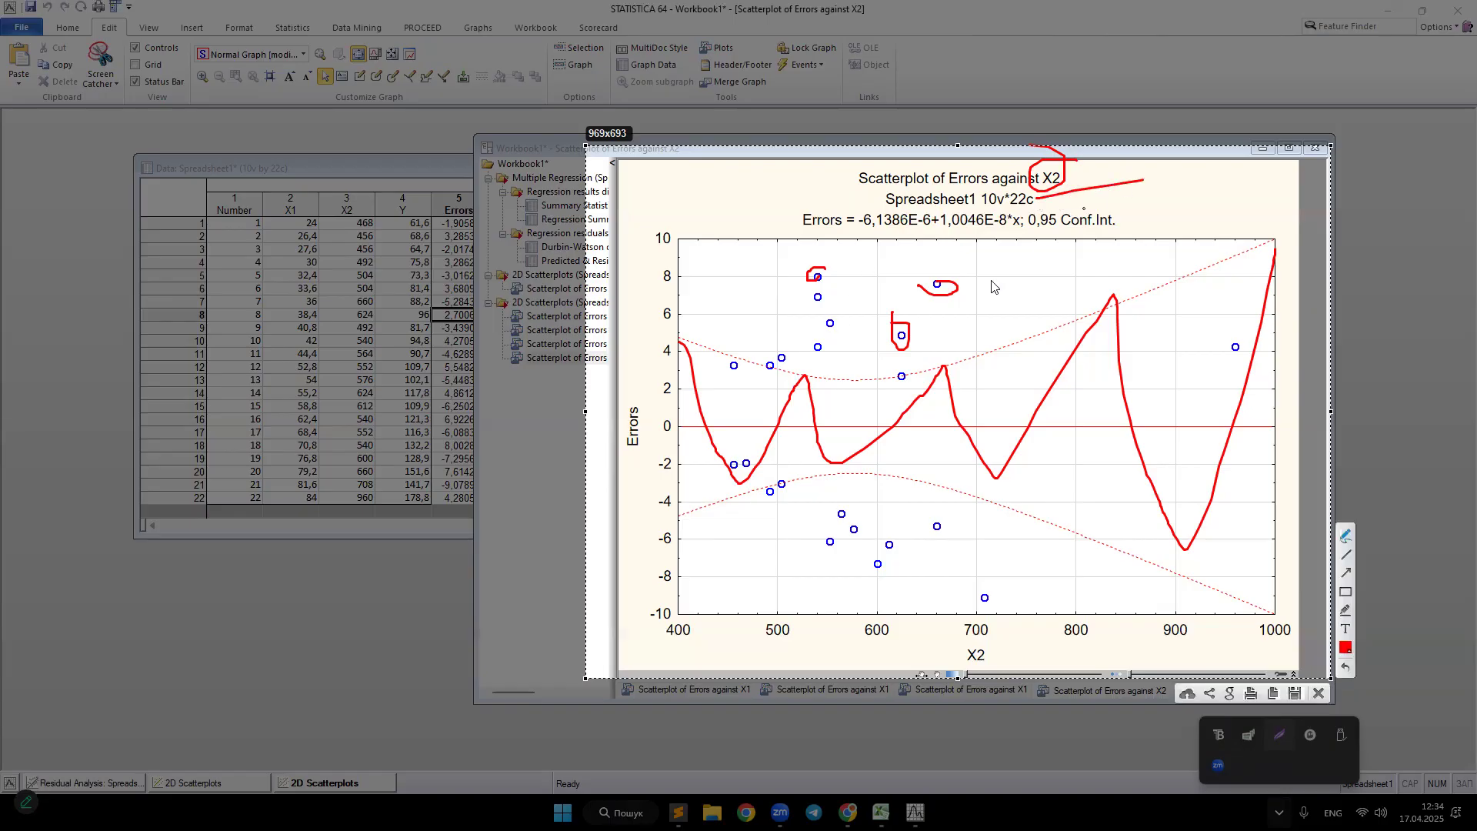
pyautogui.click(938, 311)
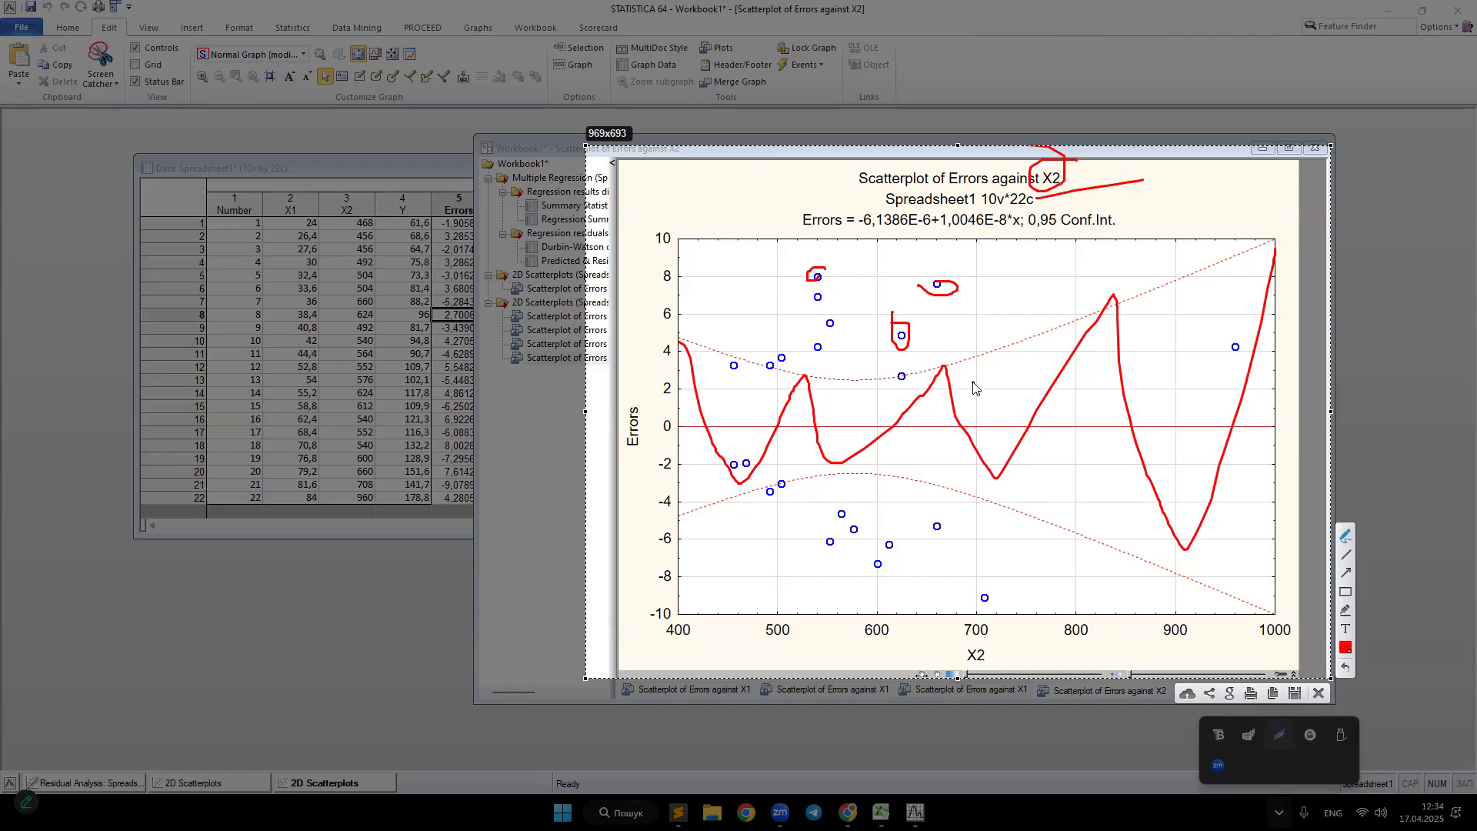